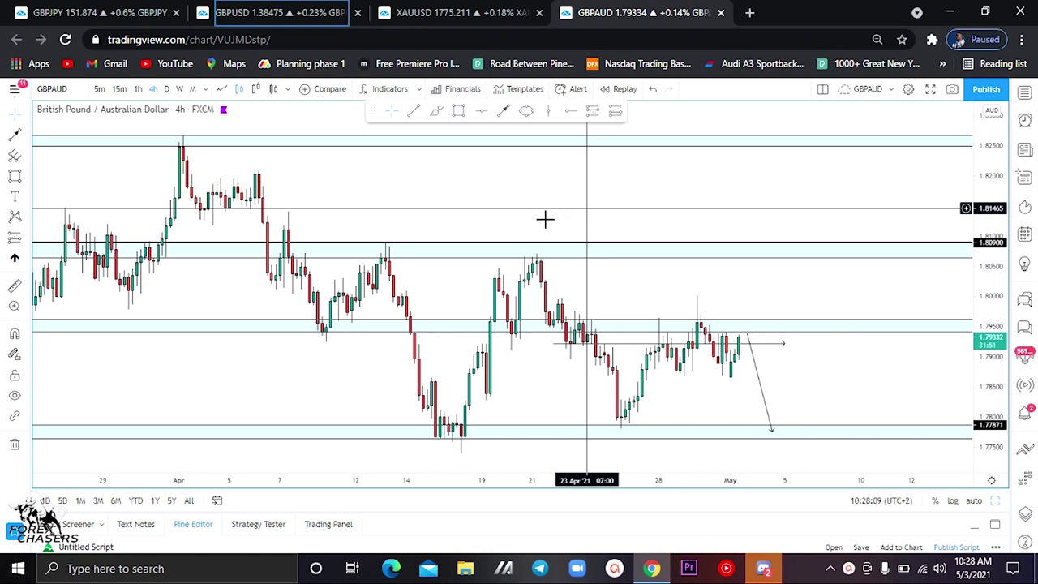
- Look through the GBPUSD, XAUUSD and GBPAUD charts and dismiss the Discord notification
click(303, 16)
click(452, 15)
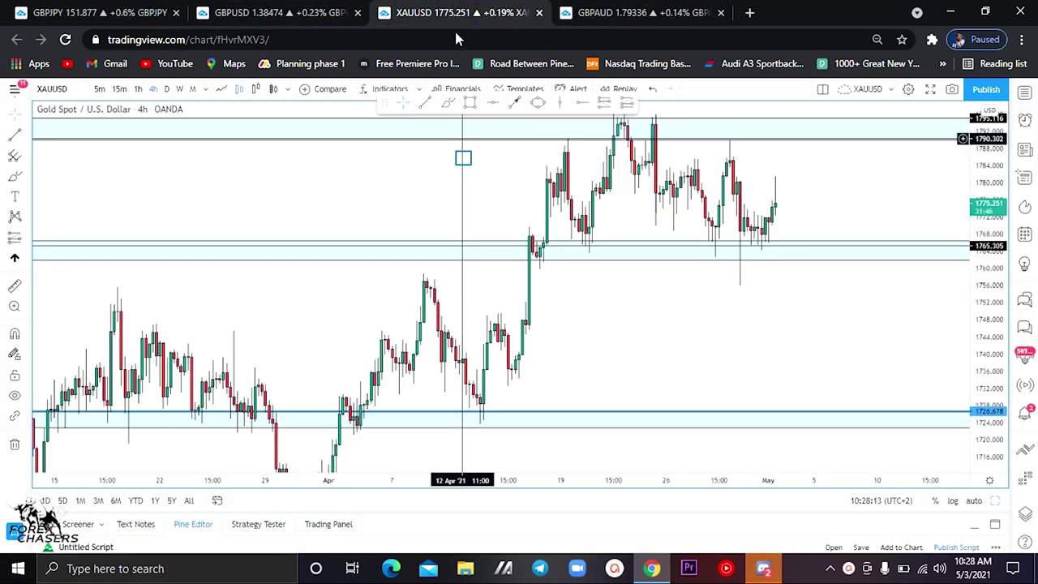
click(620, 15)
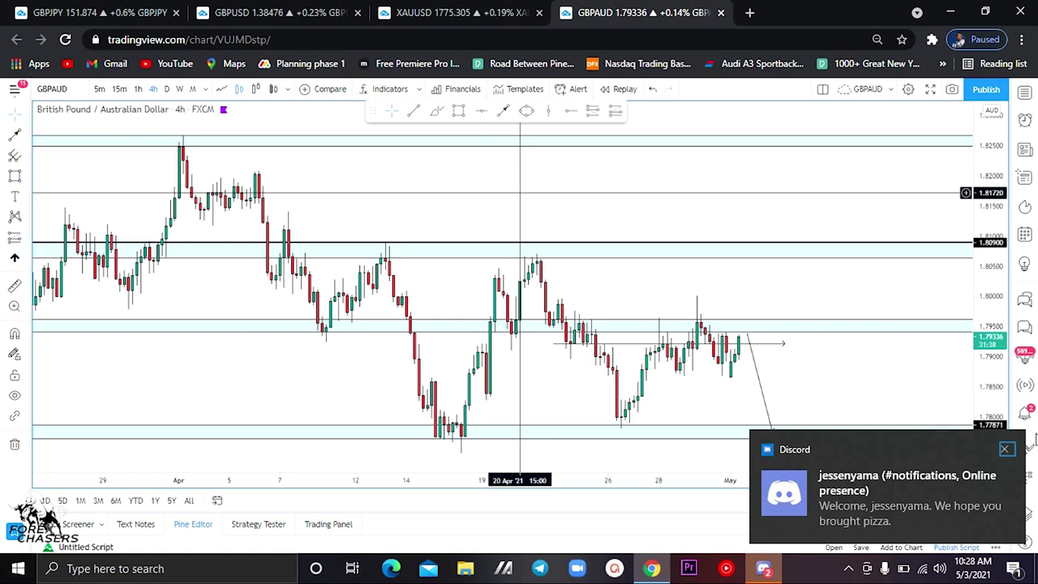
click(1005, 450)
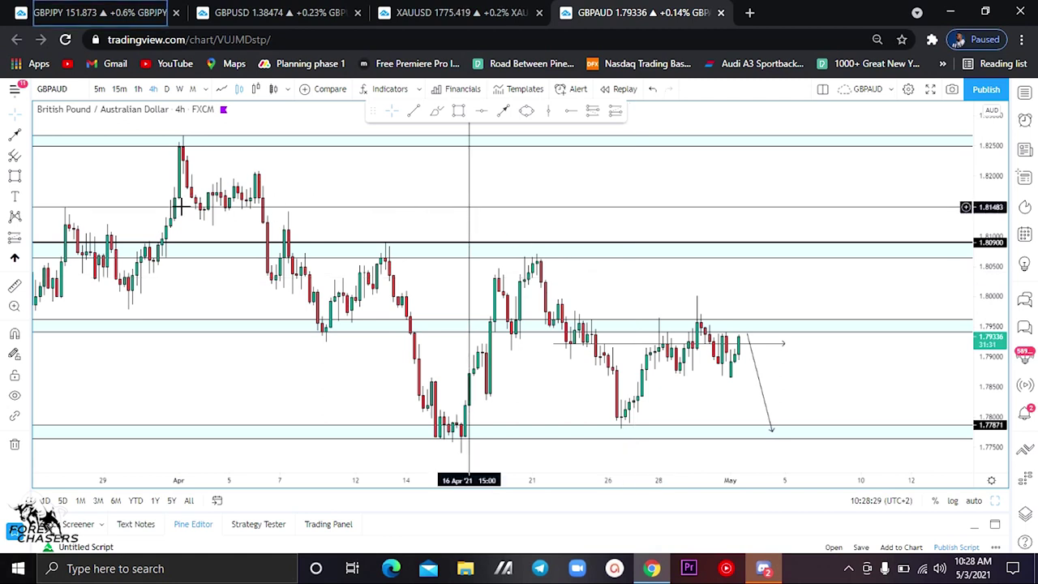
- Switch to the GBPJPY chart and set its timeframe to 1 day
click(95, 14)
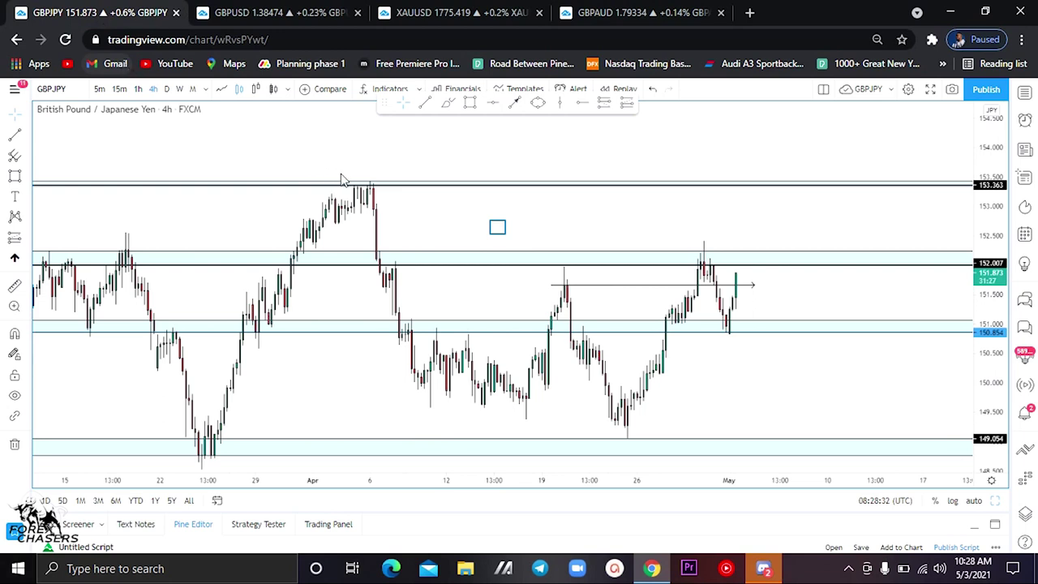
scroll(497, 227, up, 2)
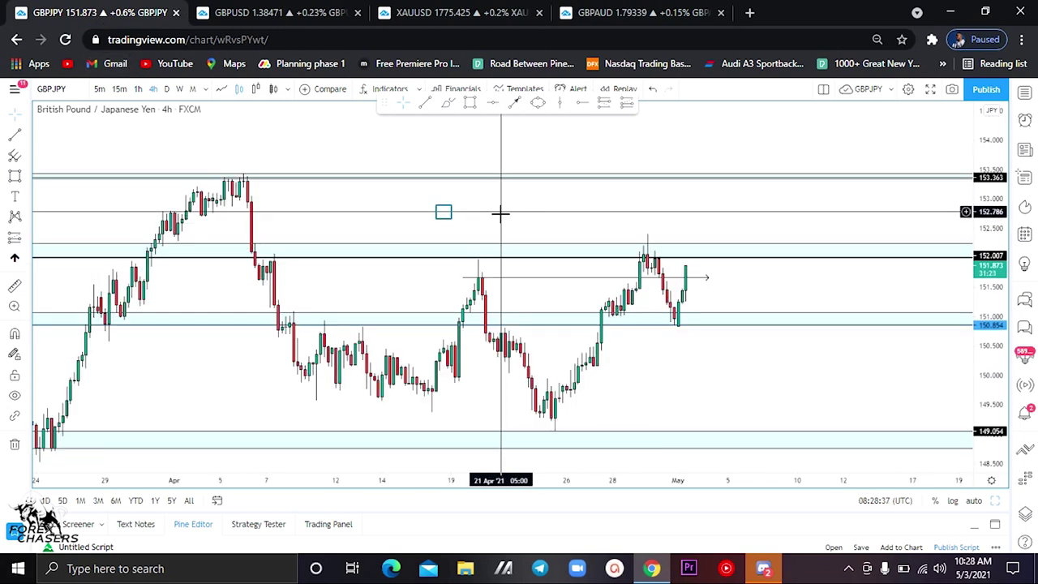
drag(444, 211, 453, 202)
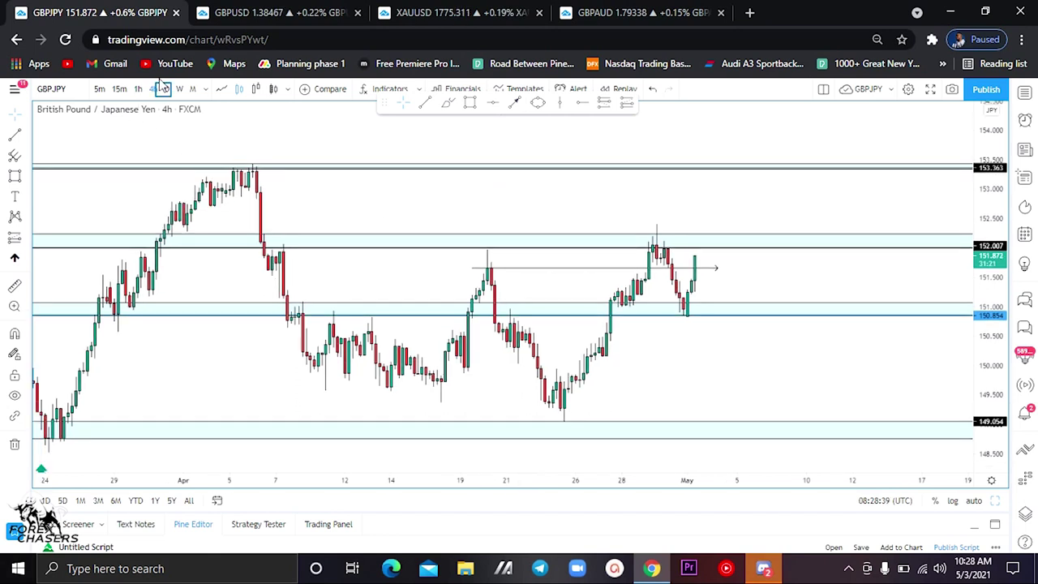
click(166, 90)
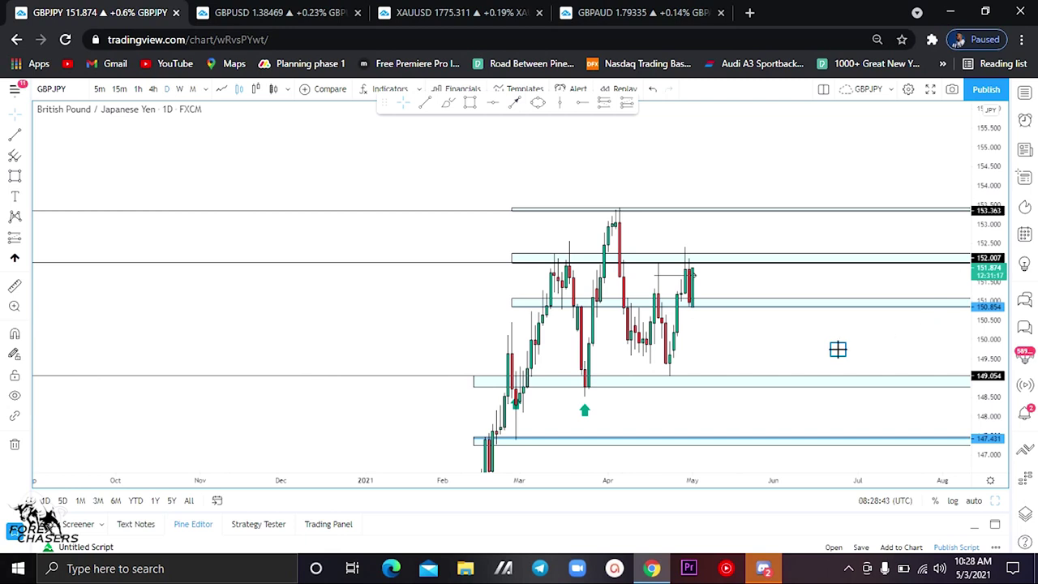
- Delete the two green arrow markers beneath the early-March and late-March lows
drag(838, 349, 803, 276)
click(556, 347)
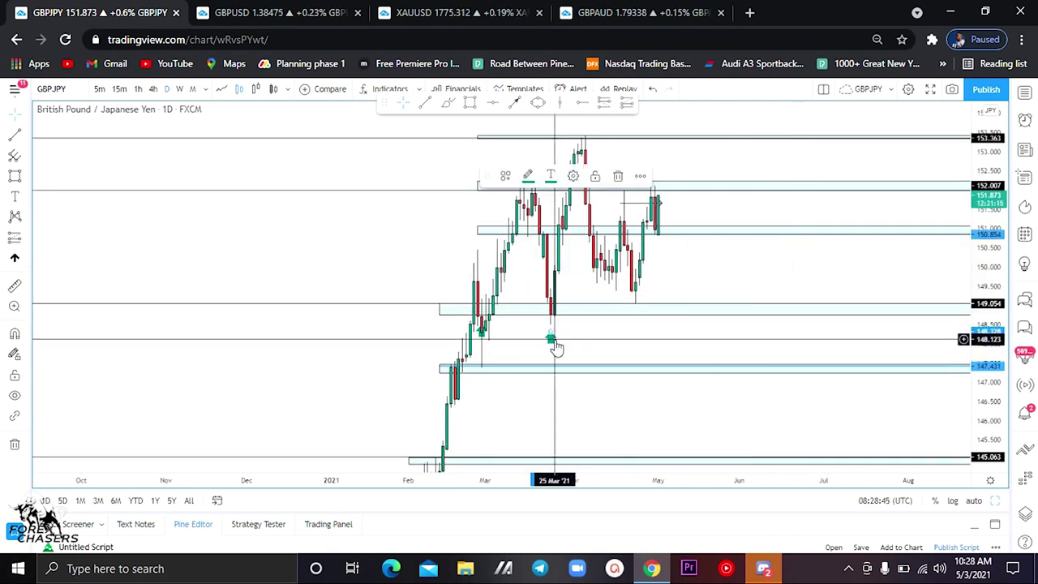
key(Delete)
click(483, 335)
key(Delete)
drag(567, 338, 559, 341)
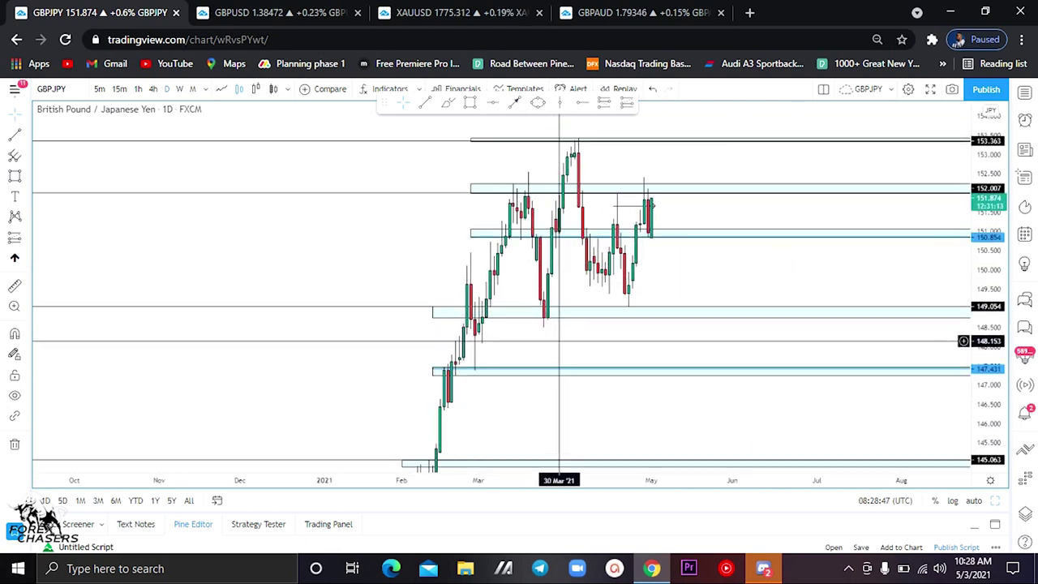
- Trace the price swings with the Brush from the February low through the March high and low up to the April high
scroll(559, 341, up, 2)
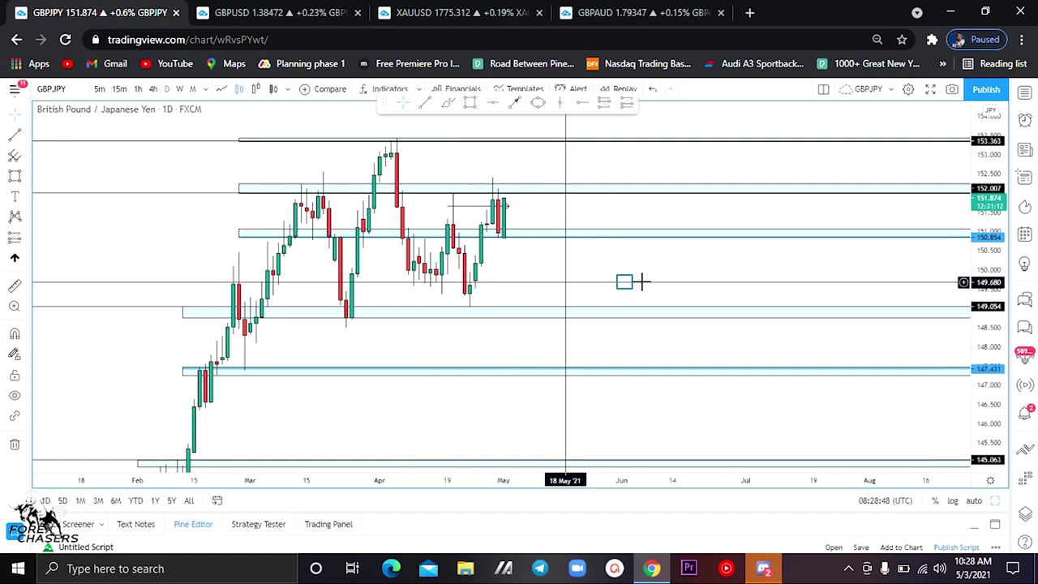
drag(543, 282, 647, 277)
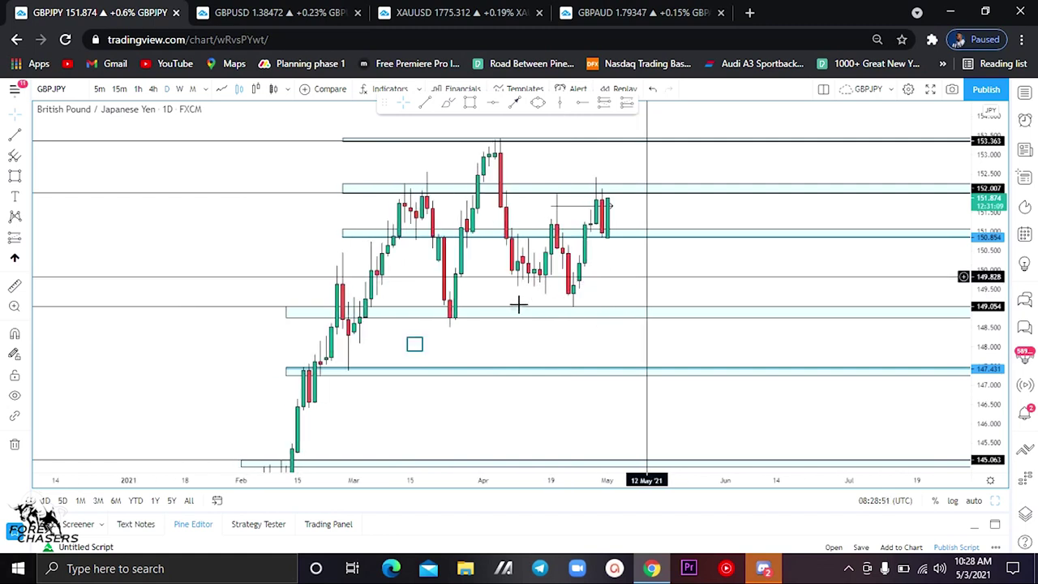
drag(416, 336, 420, 327)
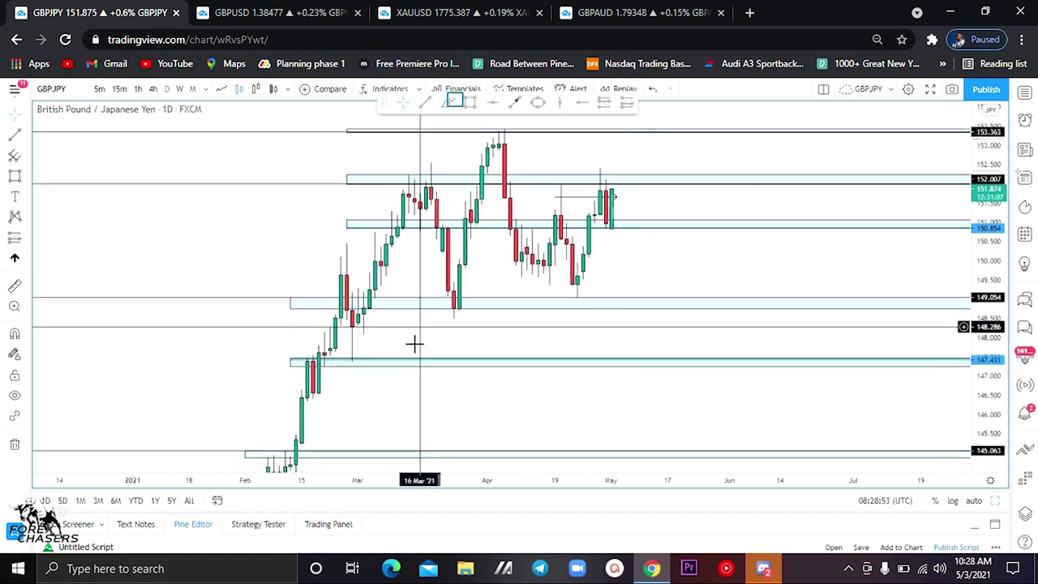
click(454, 103)
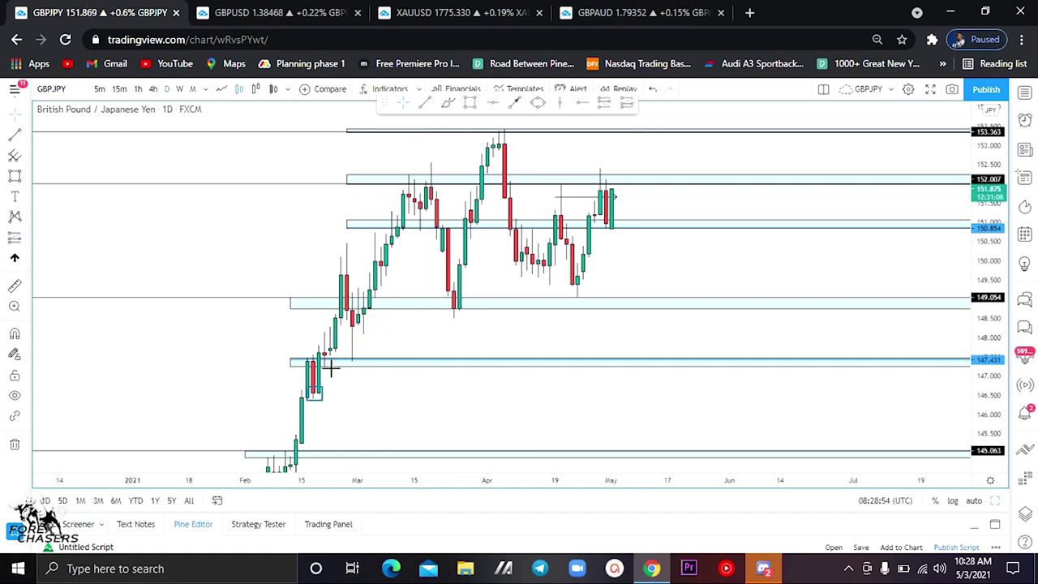
mouse_move(315, 394)
mouse_down()
mouse_move(350, 280)
mouse_move(354, 328)
mouse_move(392, 224)
mouse_move(417, 193)
mouse_move(442, 227)
mouse_move(455, 290)
mouse_move(436, 223)
mouse_up()
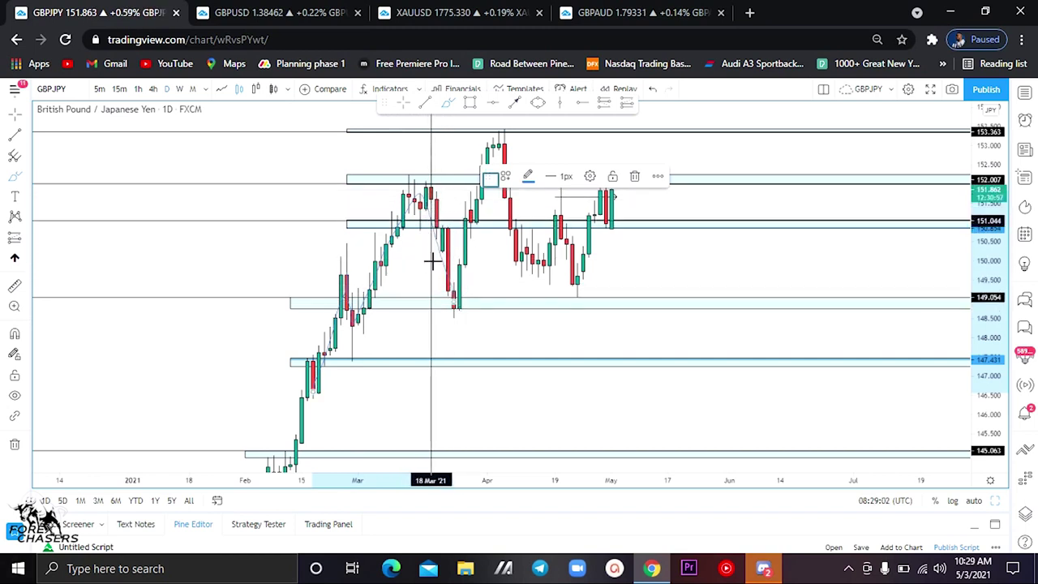
key(ctrl+z)
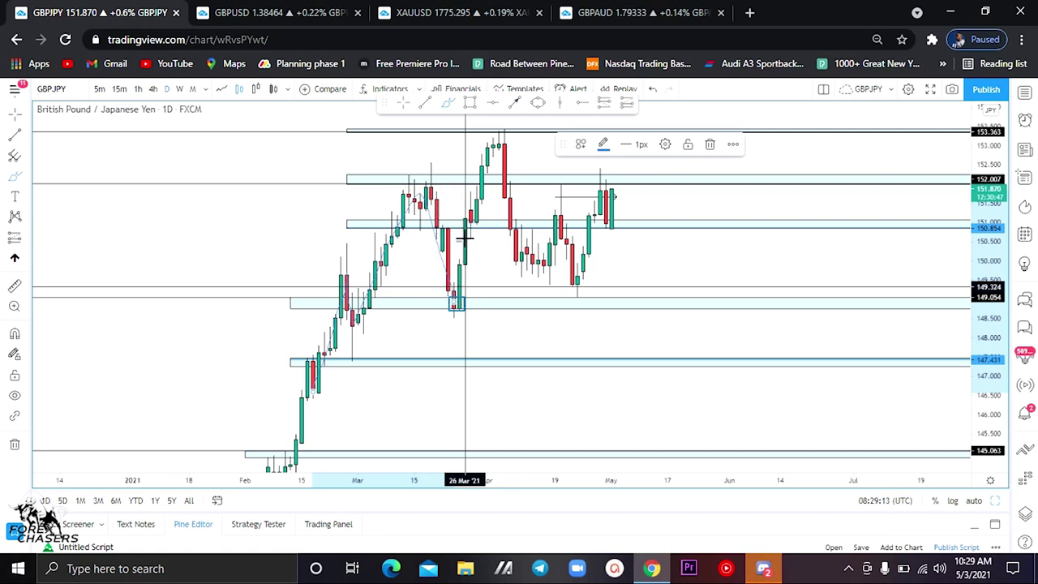
drag(456, 303, 500, 134)
- Sketch a rising stroke with a hooked top in the empty area before February, then undo all the brush strokes
drag(184, 378, 229, 304)
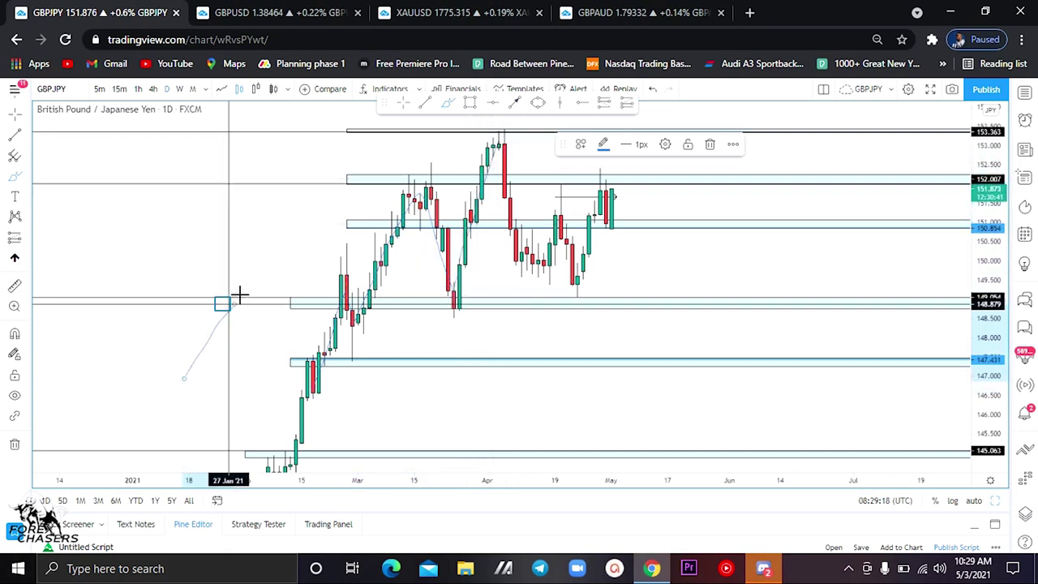
drag(223, 303, 251, 323)
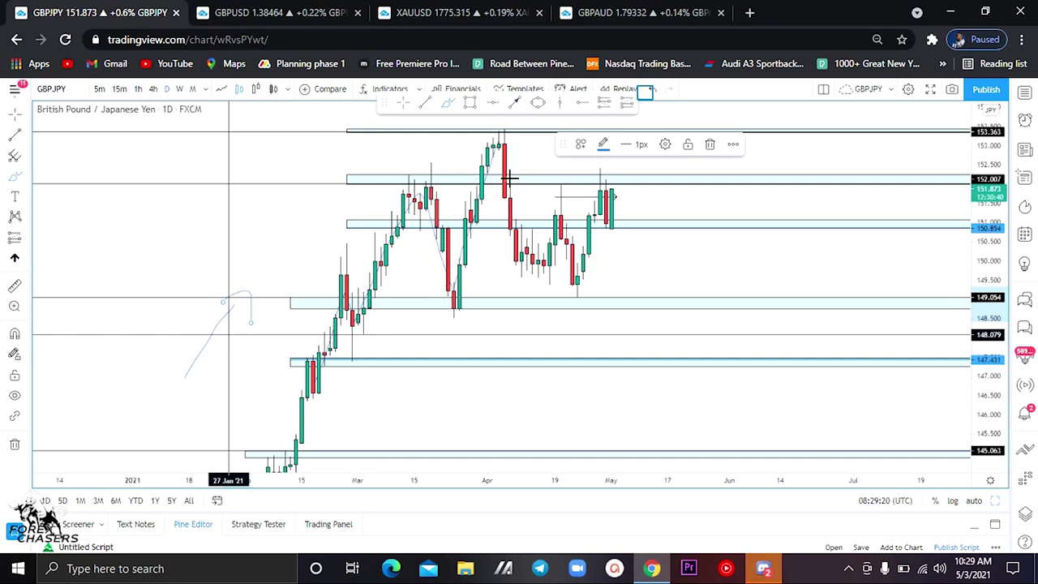
click(650, 92)
click(650, 93)
click(650, 92)
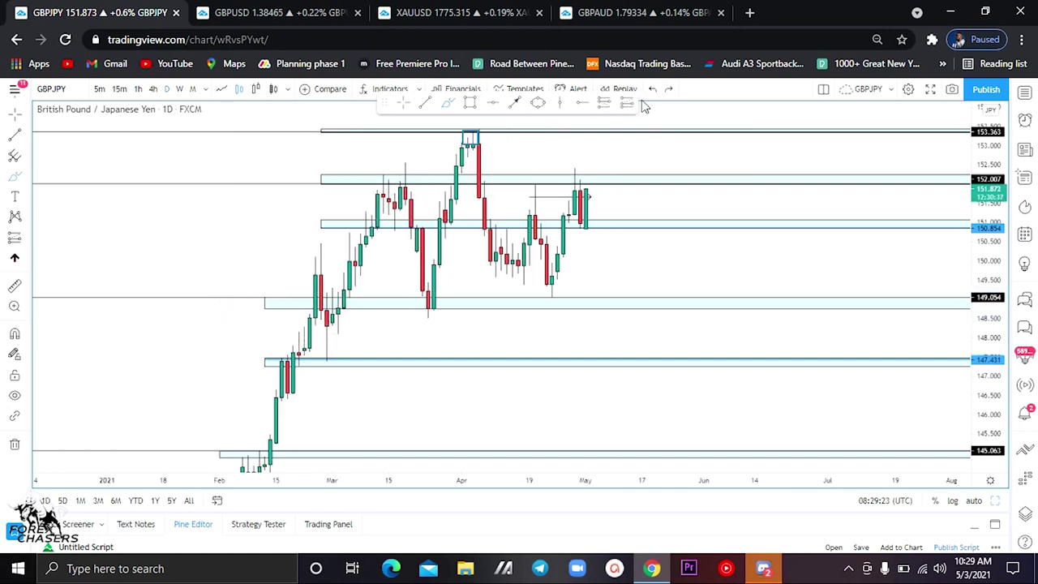
- Brush a line along the decline from the April high, circle the zone around 151.000, and undo the circle
click(470, 135)
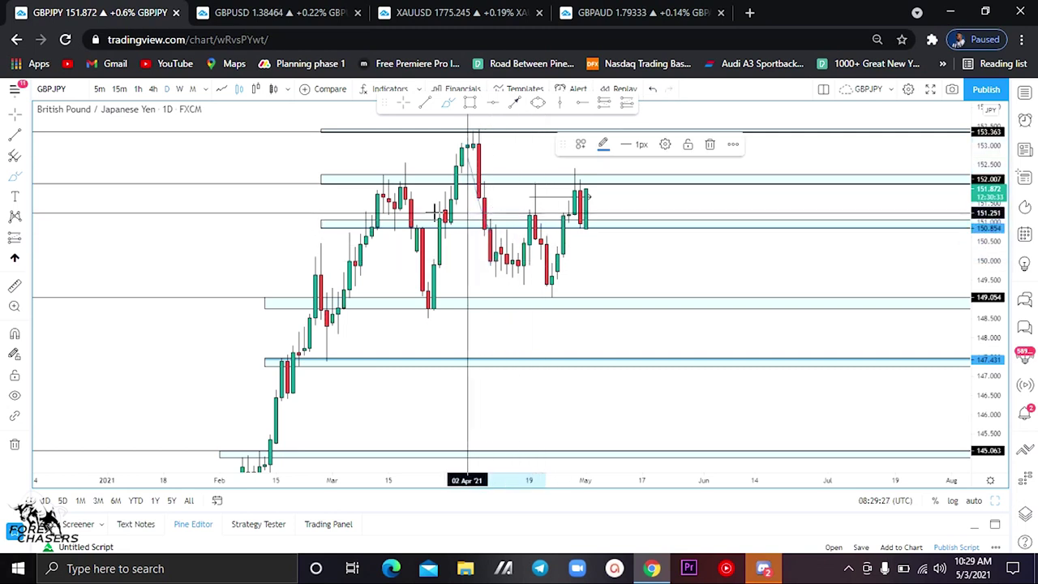
mouse_move(435, 213)
mouse_down()
mouse_move(330, 213)
mouse_move(403, 231)
mouse_move(620, 230)
mouse_move(584, 211)
mouse_up()
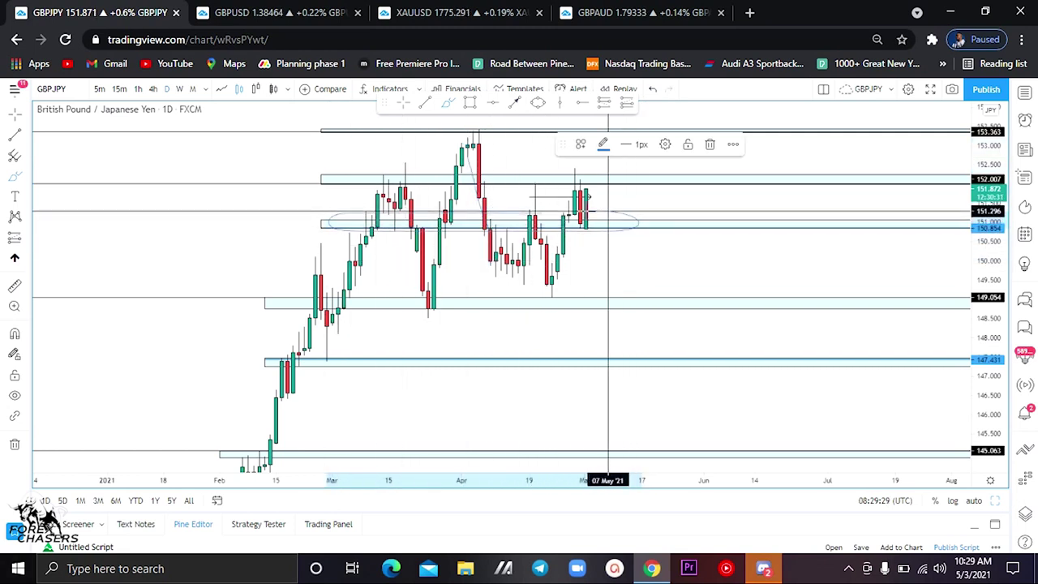
click(653, 89)
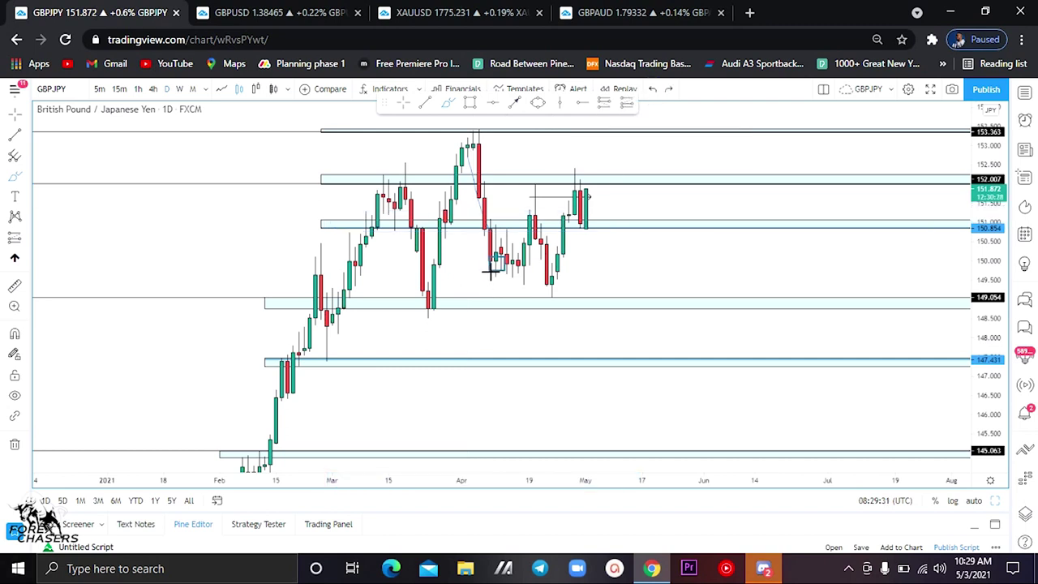
- Trace the mid-to-late-April swings up to the 152.007 zone with the Brush, mark the top, and undo these strokes
drag(497, 264, 535, 190)
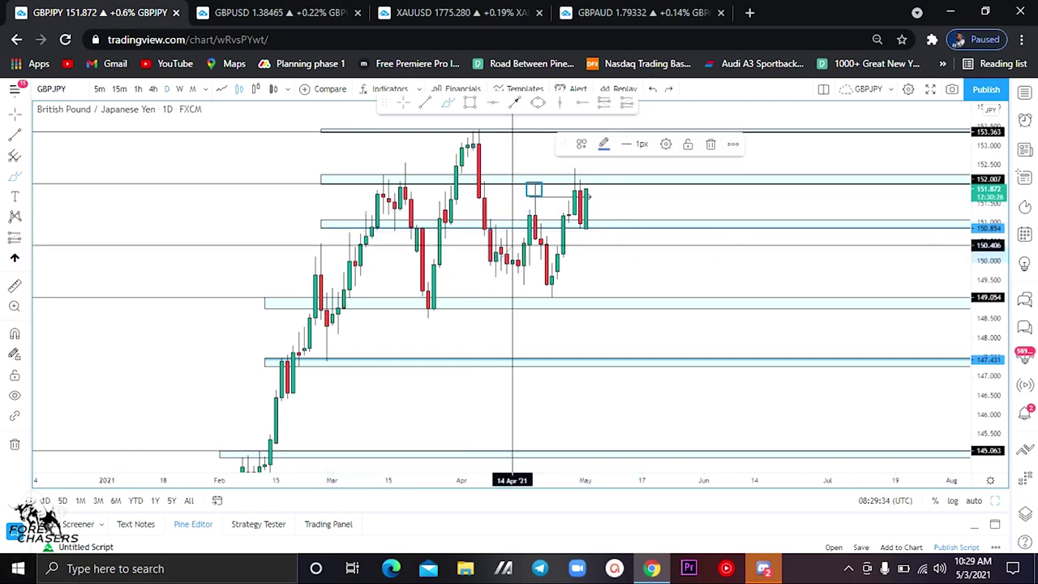
drag(513, 245, 534, 195)
mouse_move(535, 194)
mouse_down()
mouse_move(538, 263)
mouse_move(576, 177)
mouse_move(576, 195)
mouse_up()
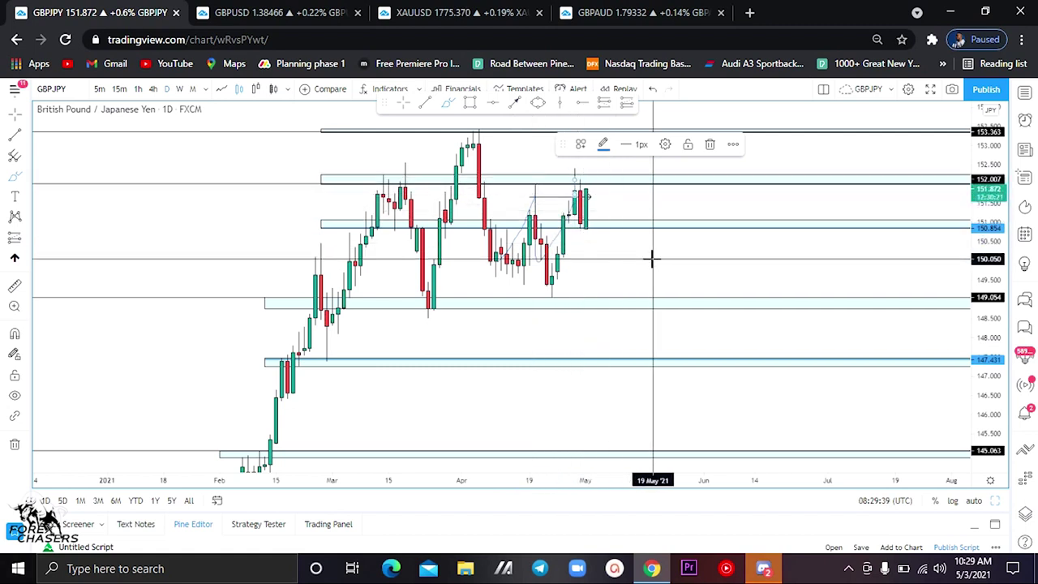
mouse_move(653, 259)
mouse_down()
mouse_move(597, 222)
mouse_move(617, 238)
mouse_move(601, 260)
mouse_move(592, 227)
mouse_move(598, 174)
mouse_move(572, 186)
mouse_move(588, 194)
mouse_move(597, 180)
mouse_move(580, 177)
mouse_up()
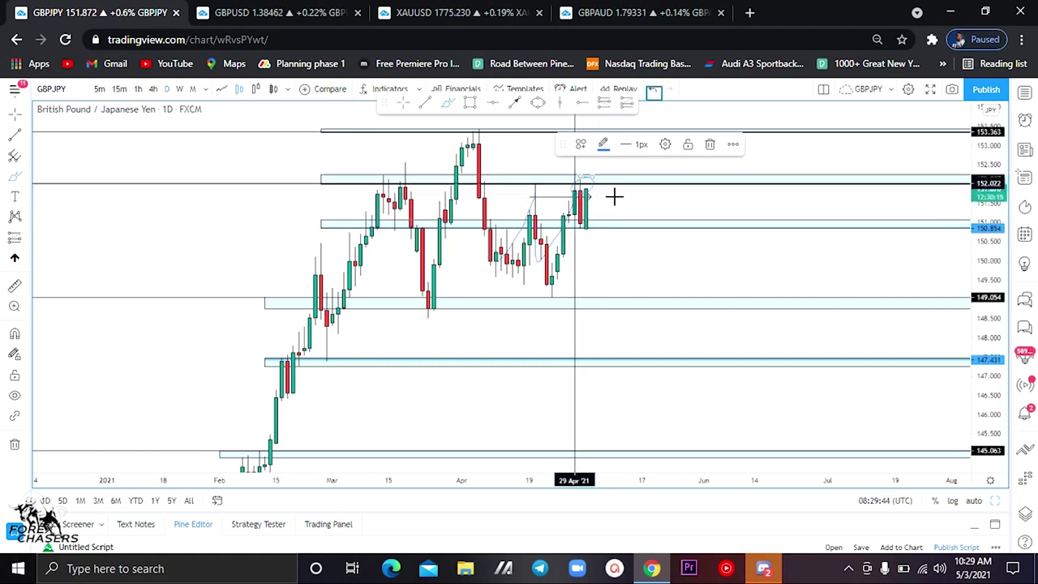
click(653, 93)
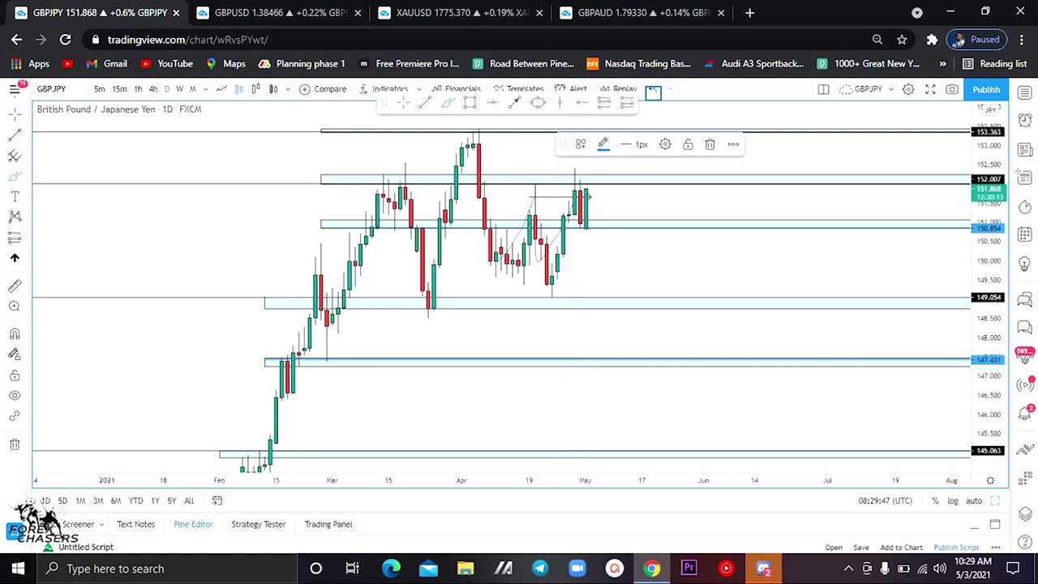
- Draw a downward arrow from the 152.007 level in early May to about 150.000
click(515, 103)
click(596, 185)
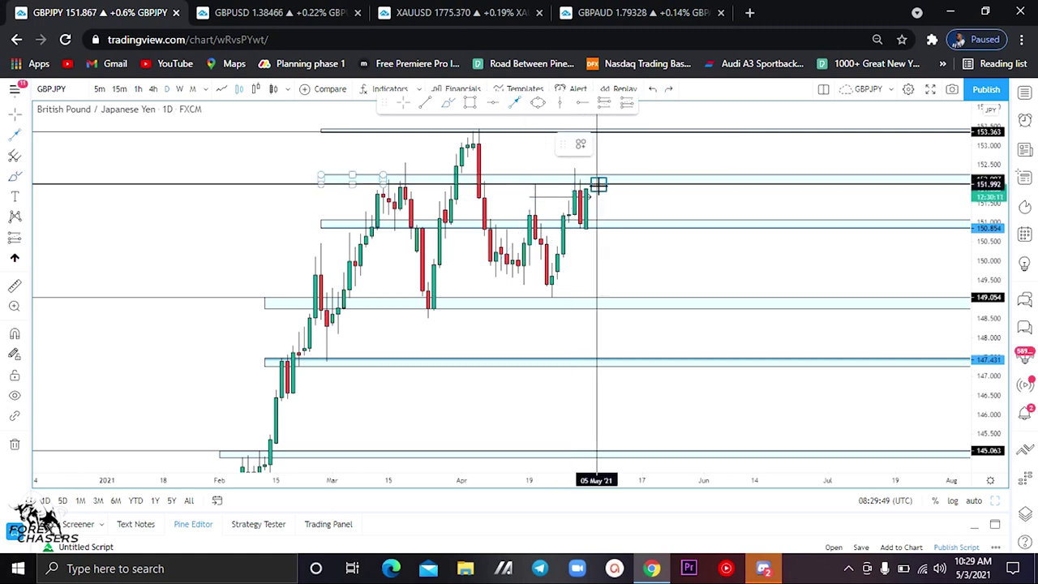
click(614, 263)
click(634, 260)
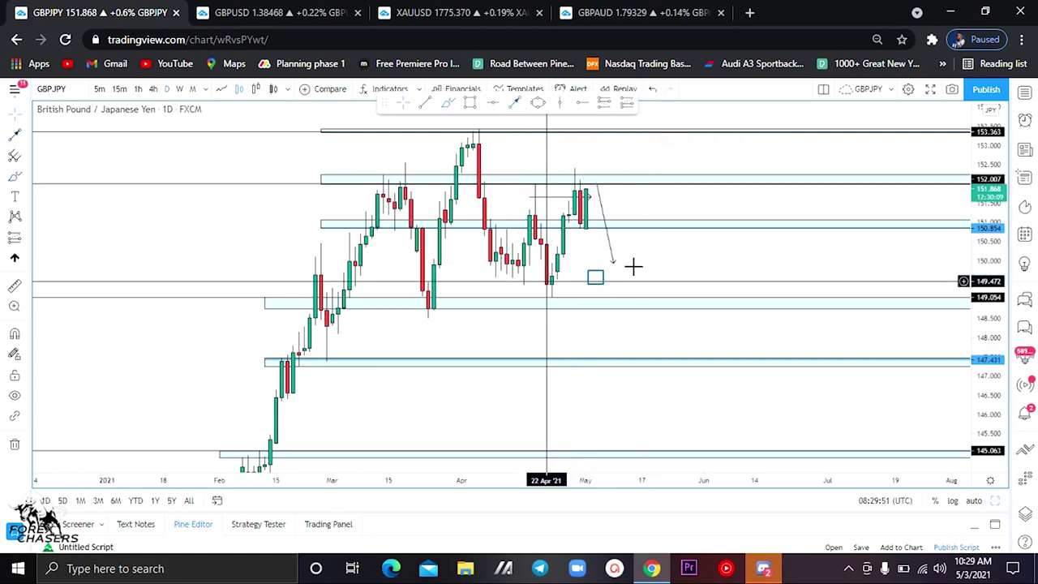
drag(595, 278, 595, 283)
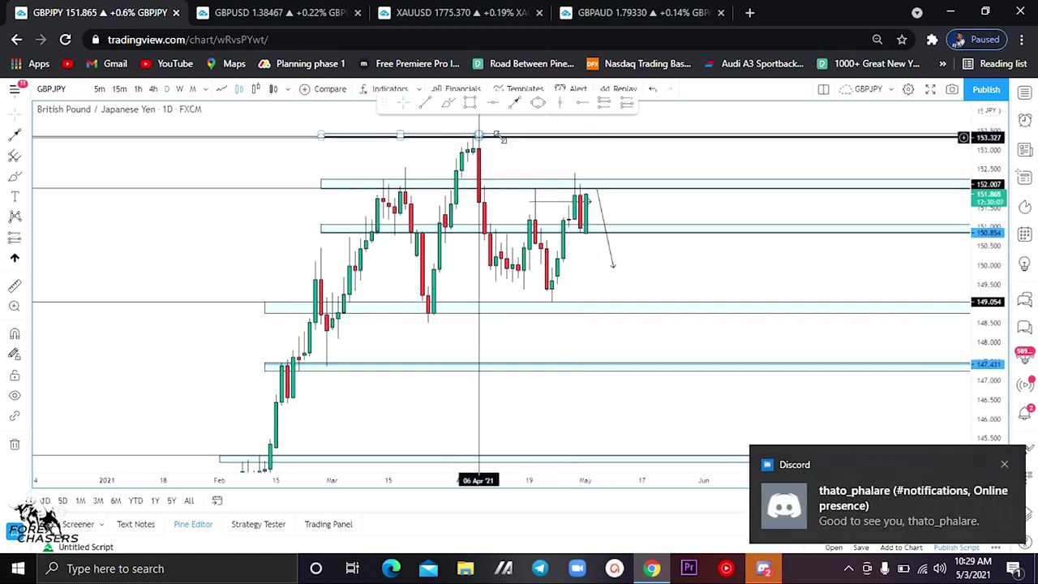
drag(493, 127, 491, 150)
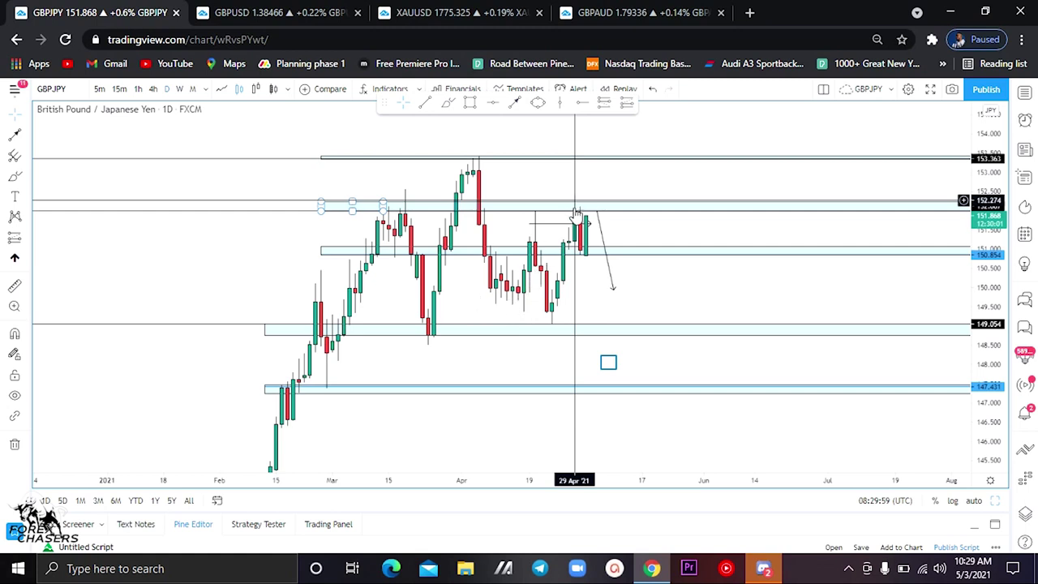
drag(608, 362, 631, 292)
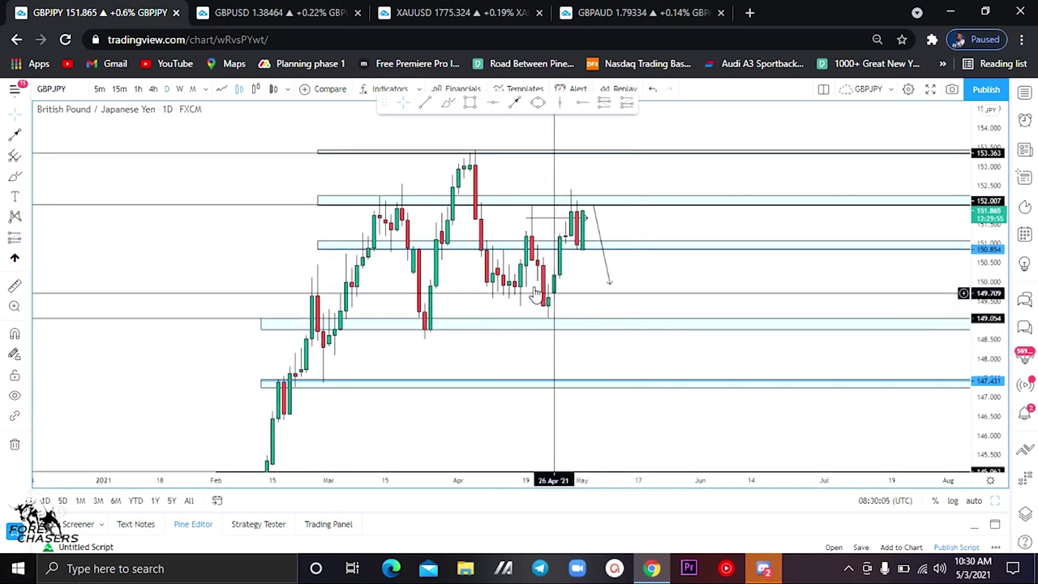
key(Delete)
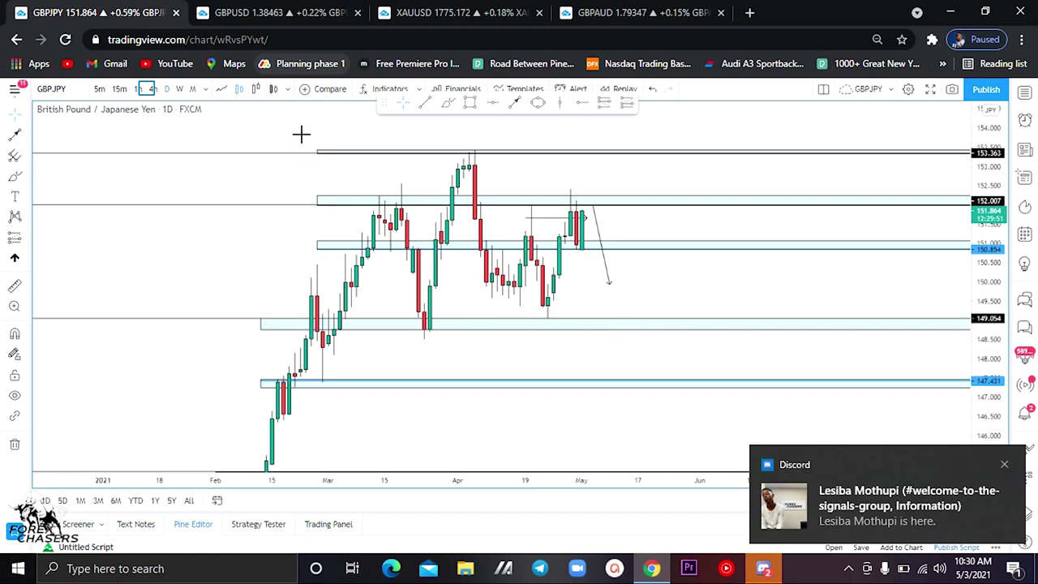
- Set the GBPJPY timeframe to 4 hours and stretch the price scale to frame the swings and the projection arrow
click(154, 91)
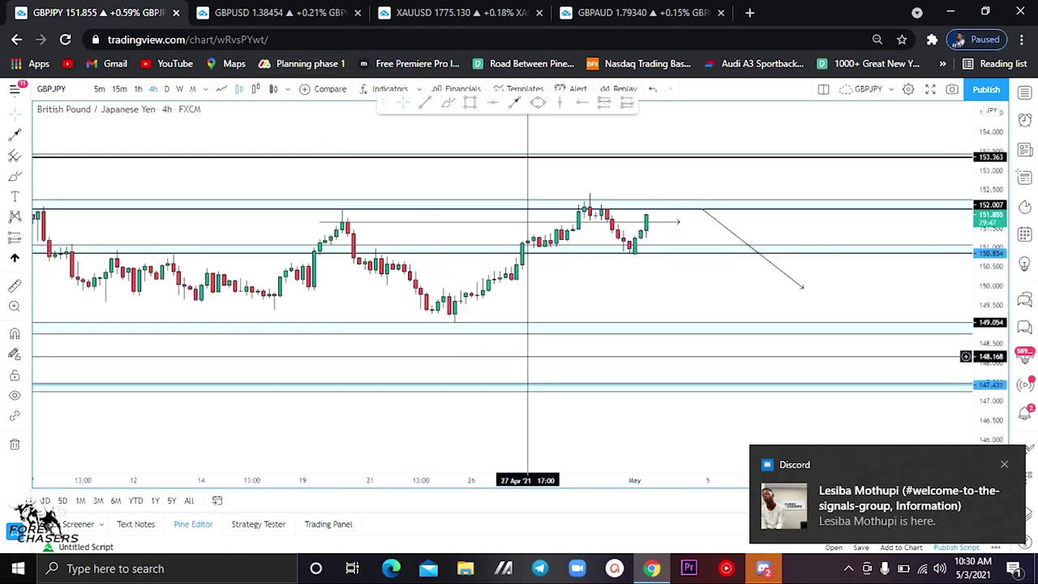
scroll(528, 356, down, 3)
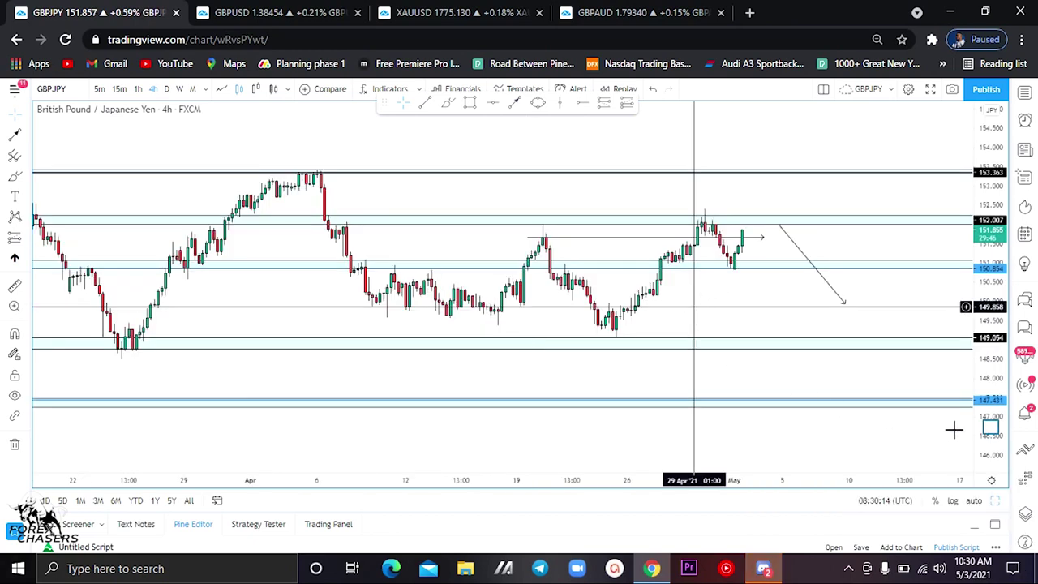
drag(988, 377, 983, 332)
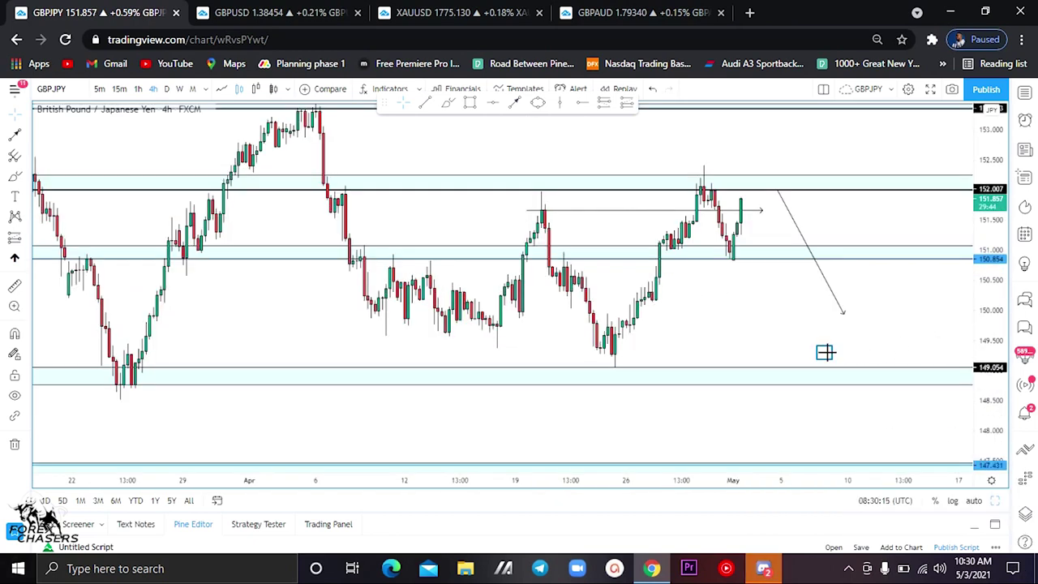
drag(825, 352, 813, 369)
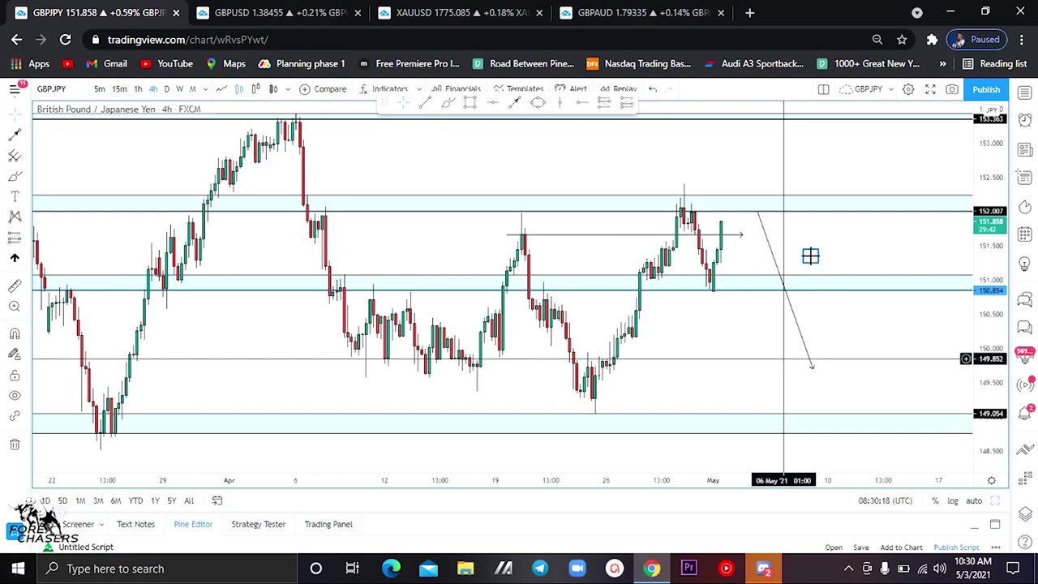
- Draw an ellipse around the GBPJPY swing from the late-April high to the current candle and delete it
drag(812, 256, 805, 257)
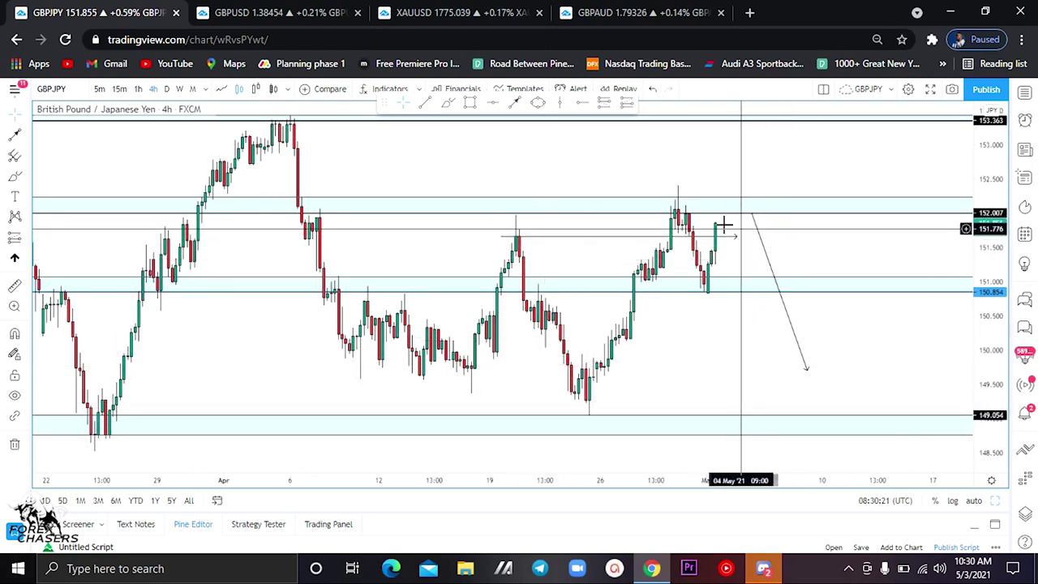
click(537, 103)
click(663, 192)
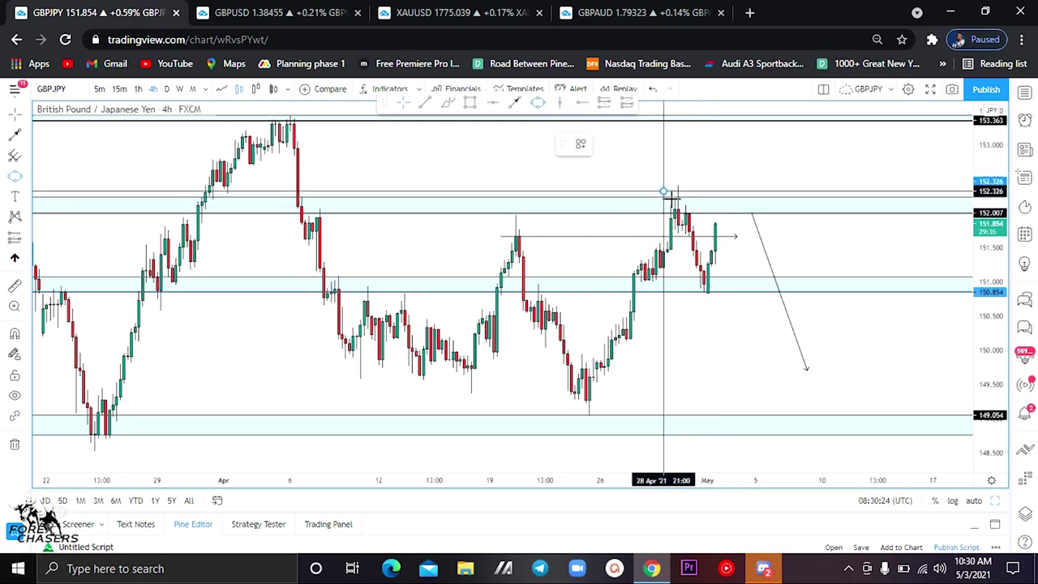
click(741, 289)
click(733, 218)
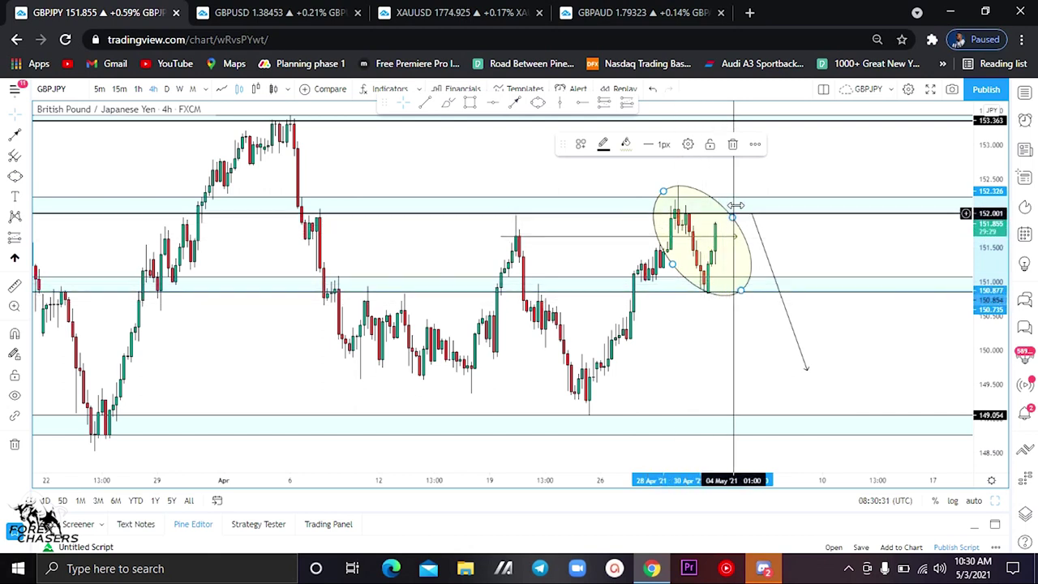
click(732, 144)
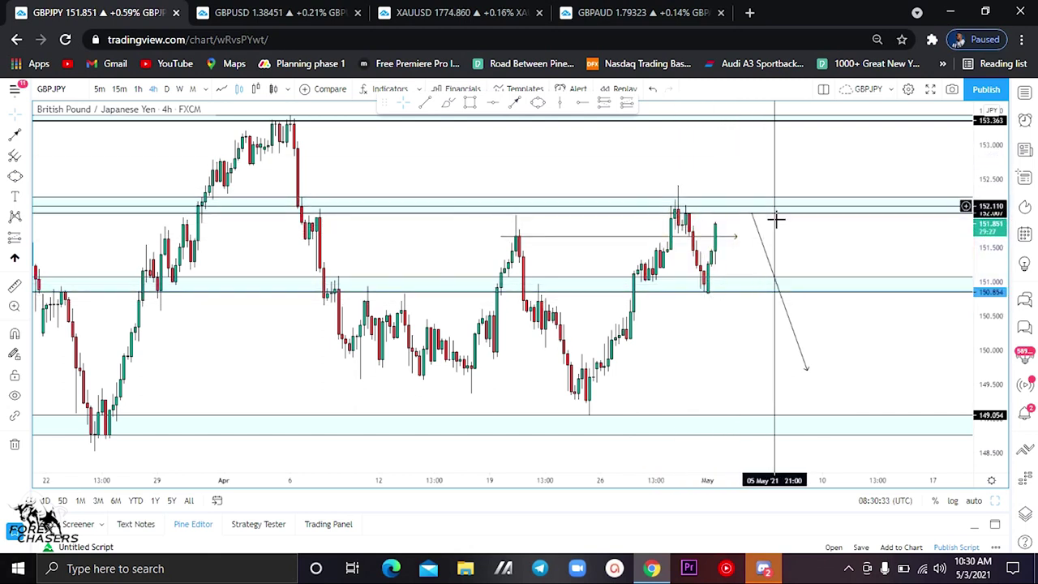
- Move the projection arrow to start inside the 152.007 zone near the current candle and mark that spot with a small flat ellipse
drag(757, 230, 723, 218)
key(Delete)
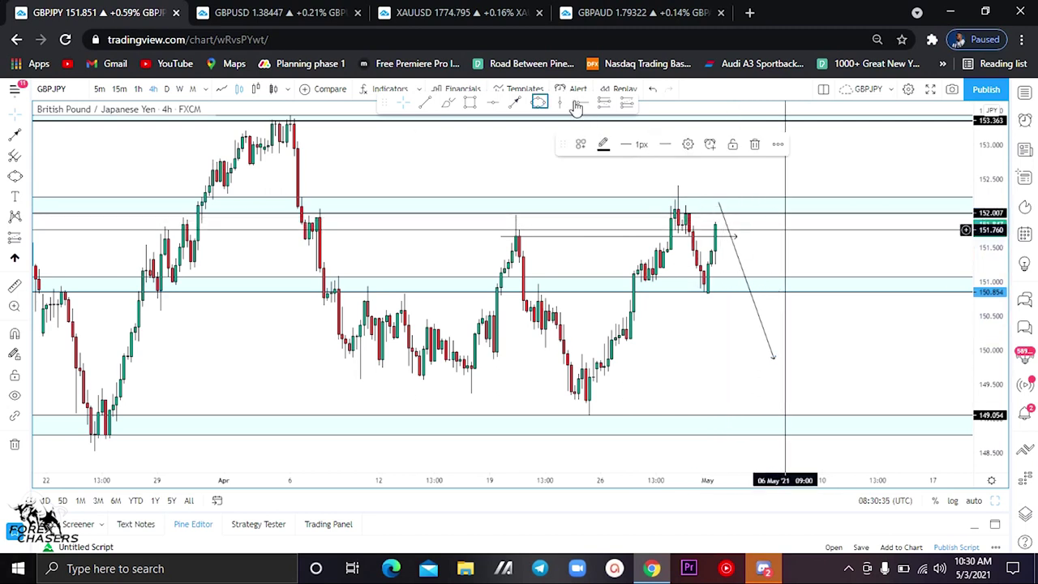
click(537, 102)
click(708, 204)
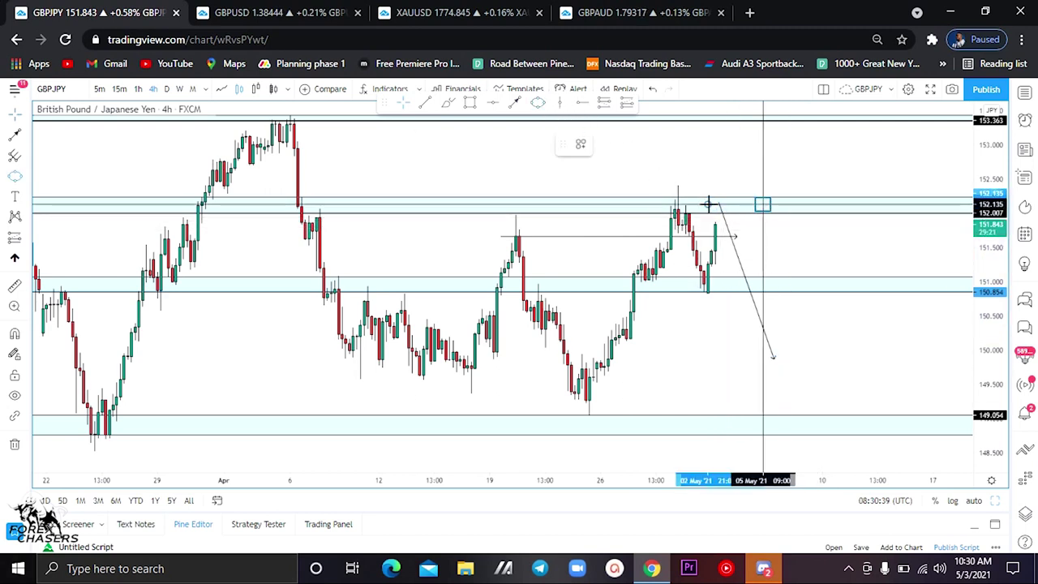
click(763, 211)
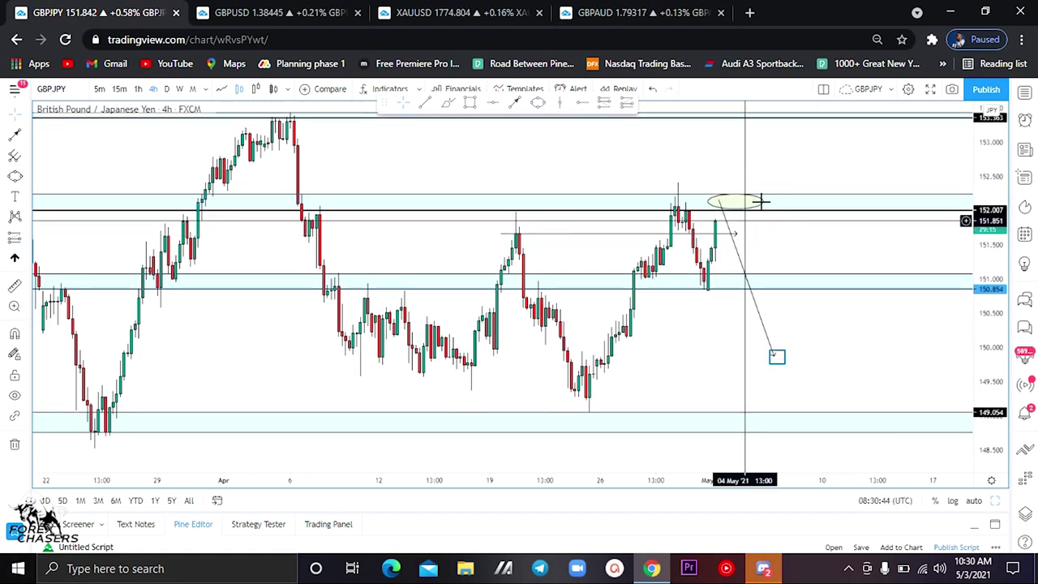
click(777, 364)
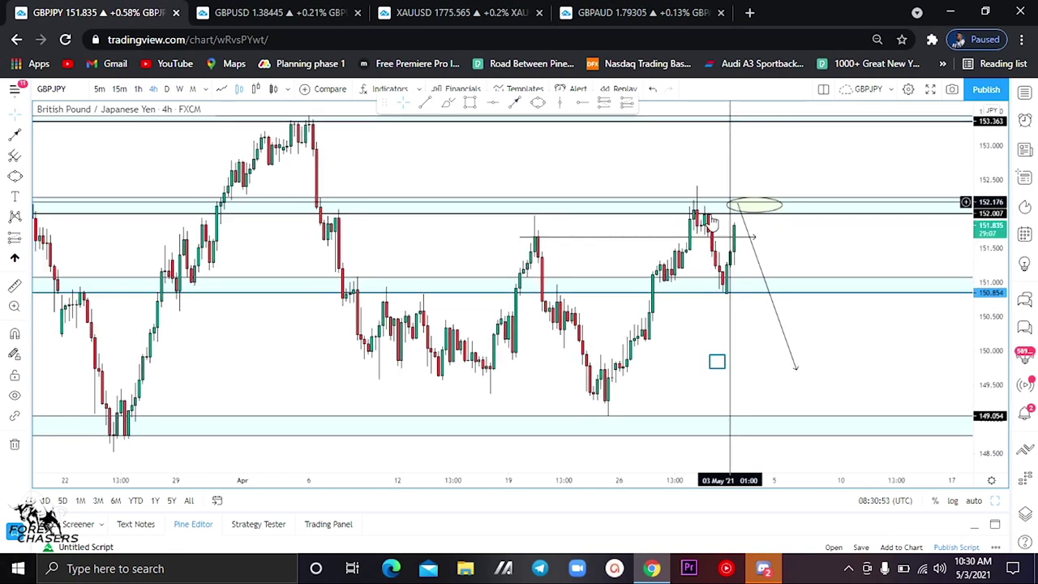
- Lower the projection arrow's tip to about 149.400, just above the 149.054 zone
drag(722, 362, 740, 362)
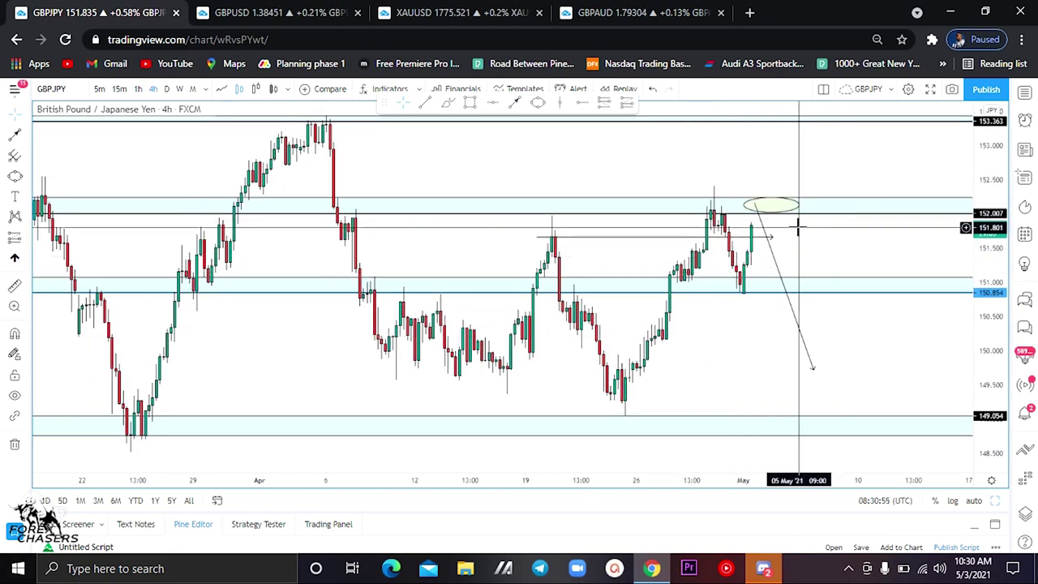
scroll(852, 240, down, 2)
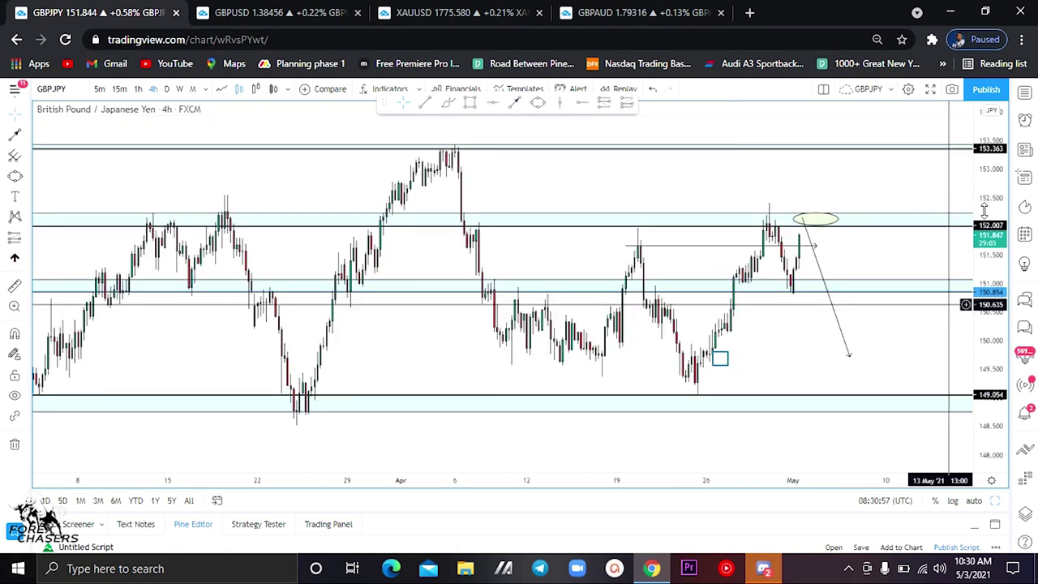
drag(720, 359, 700, 364)
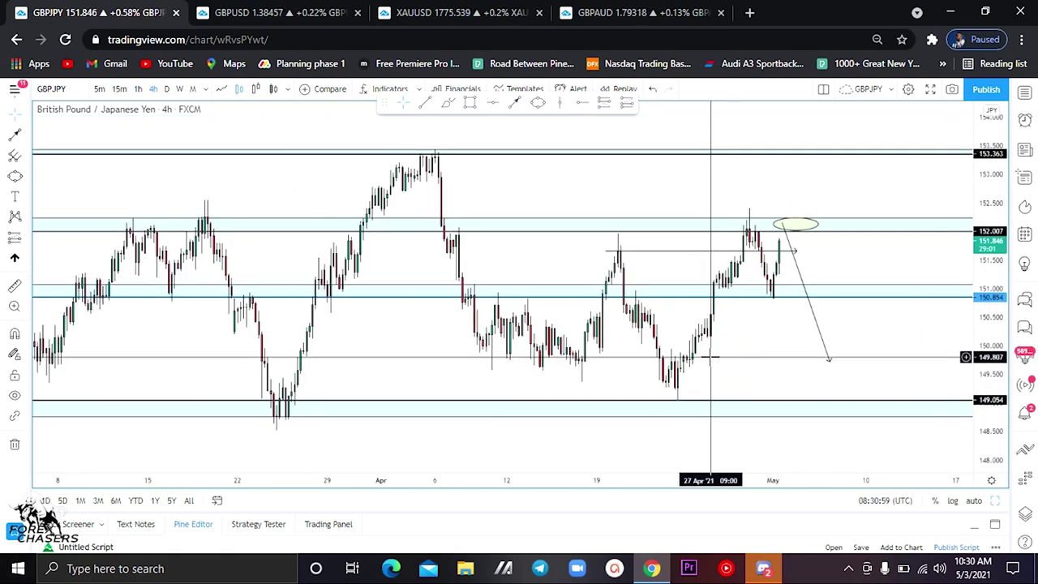
scroll(702, 303, up, 2)
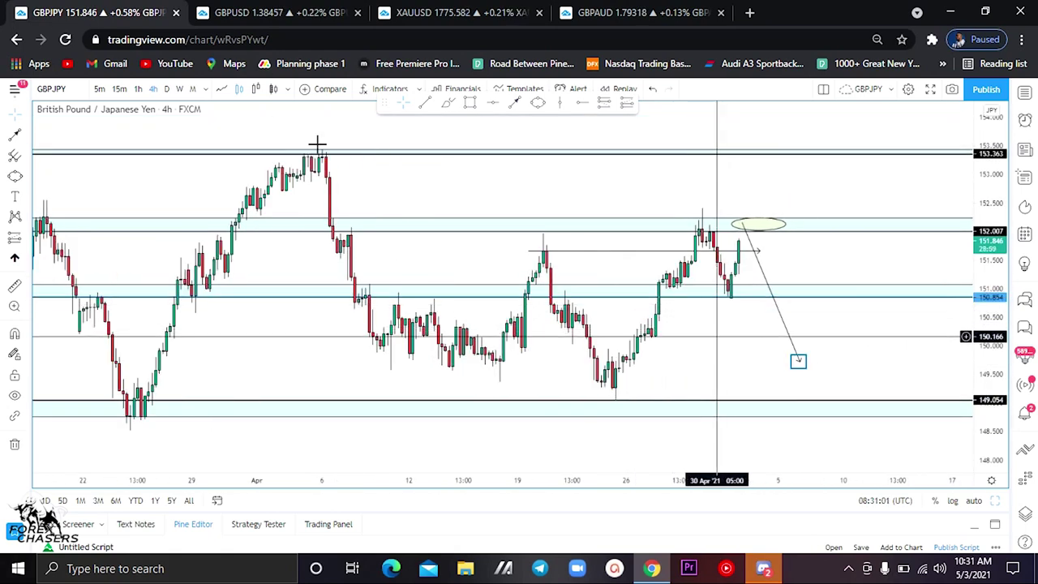
click(800, 381)
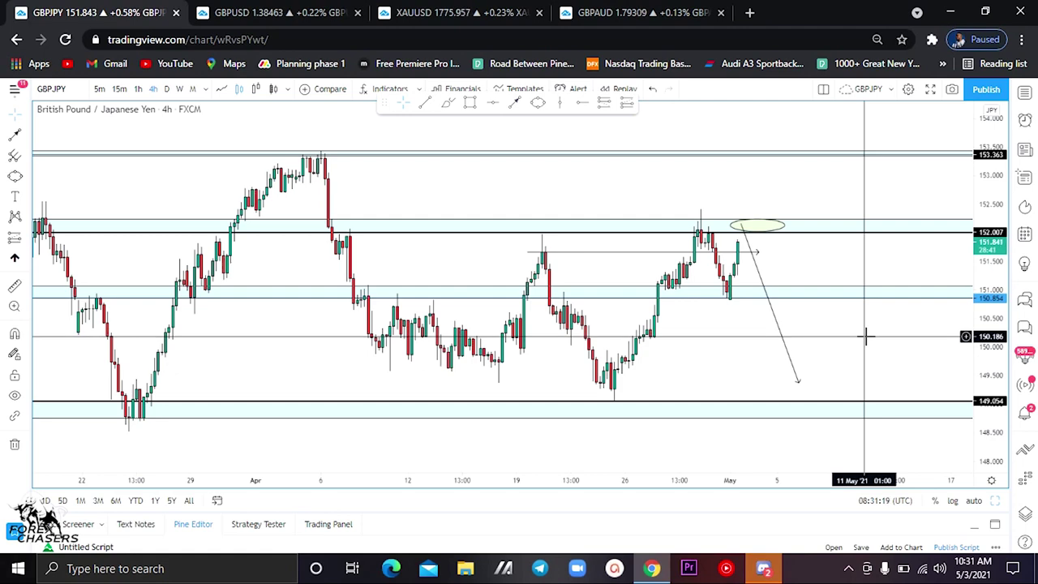
- Reframe the GBPJPY swings and projection on the price scale and switch to the GBPUSD chart
drag(698, 343, 767, 324)
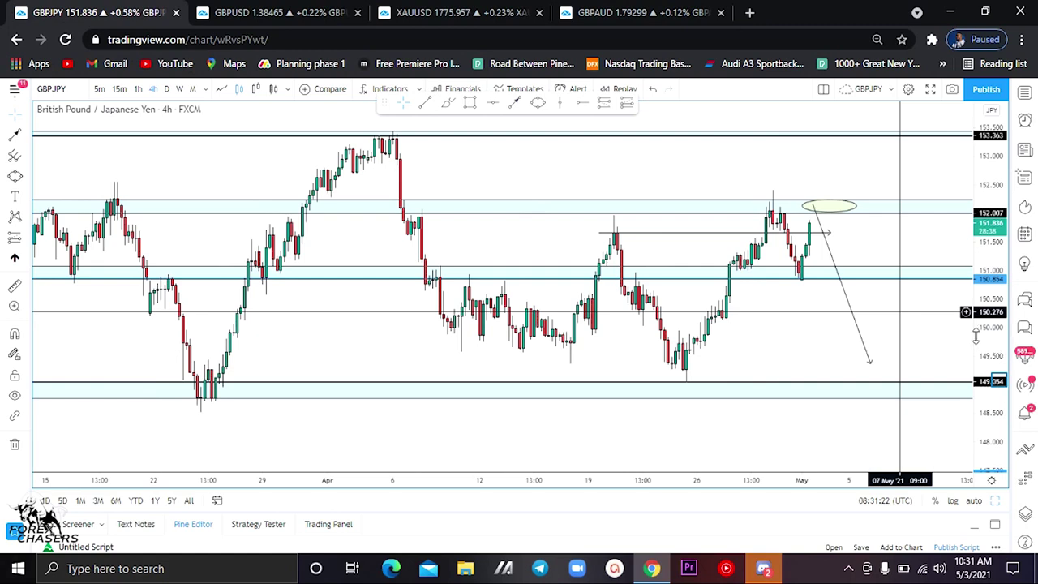
drag(977, 336, 988, 292)
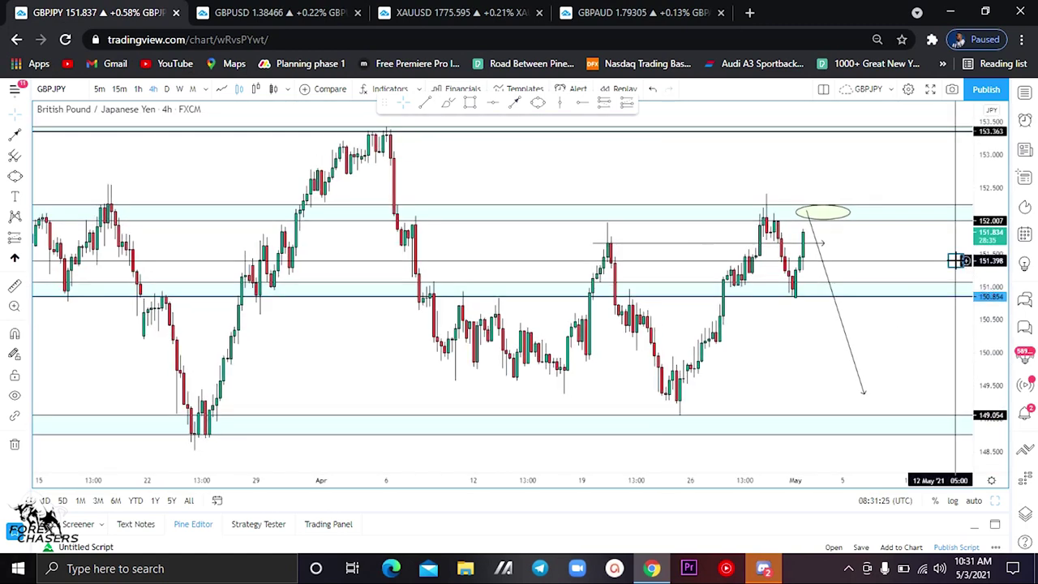
drag(734, 236, 723, 239)
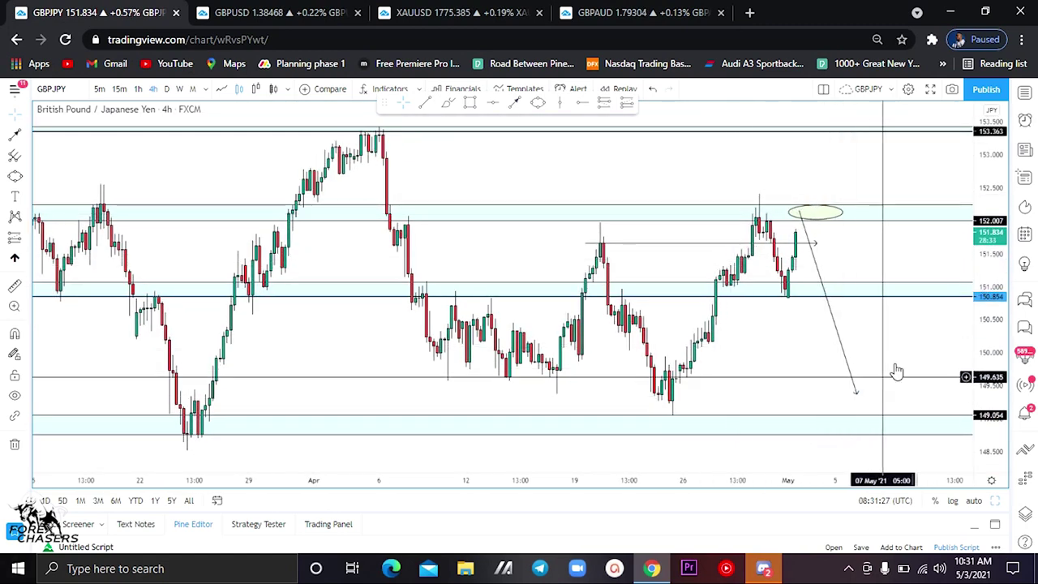
drag(753, 356, 731, 345)
drag(875, 351, 842, 368)
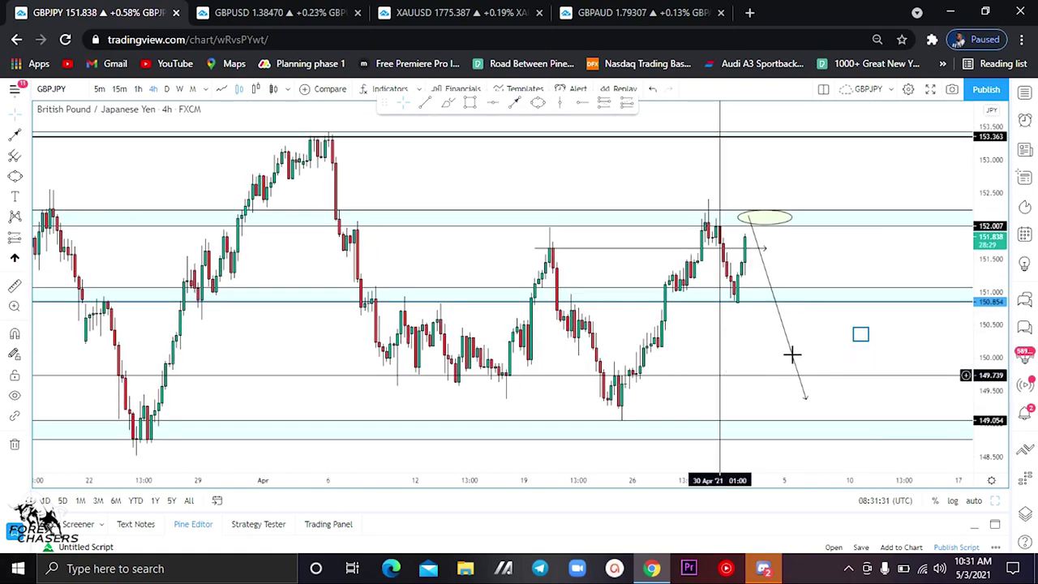
drag(720, 375, 716, 375)
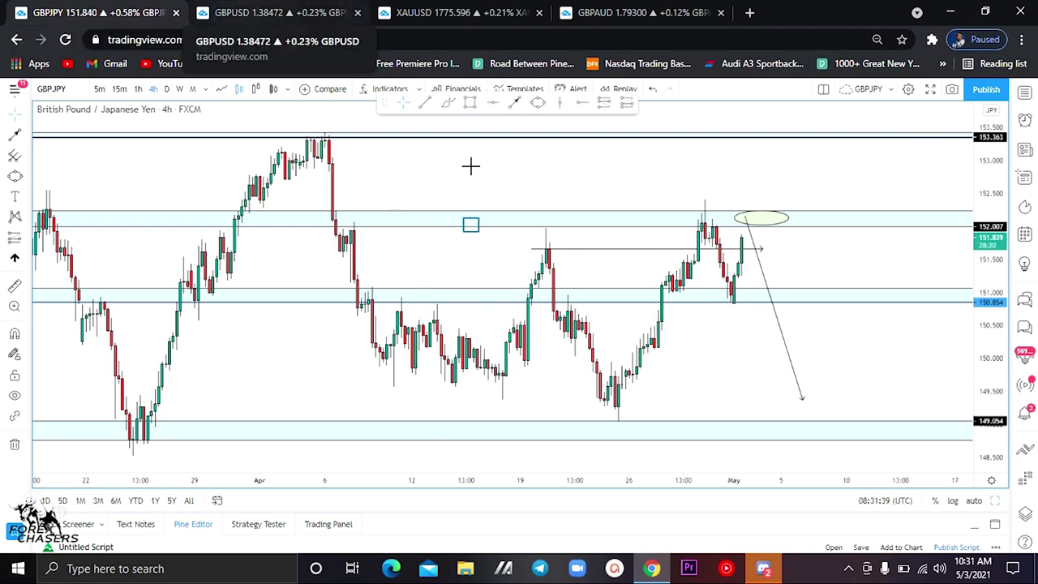
click(276, 13)
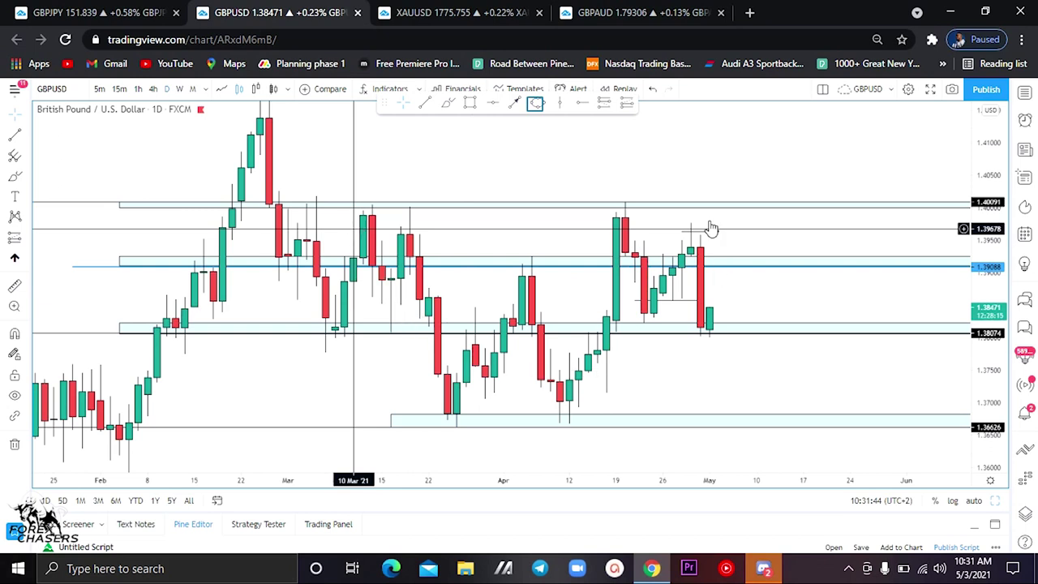
- Draw an ellipse around the GBPUSD decline from late February, stretch it to about mid-April, and delete it
click(537, 104)
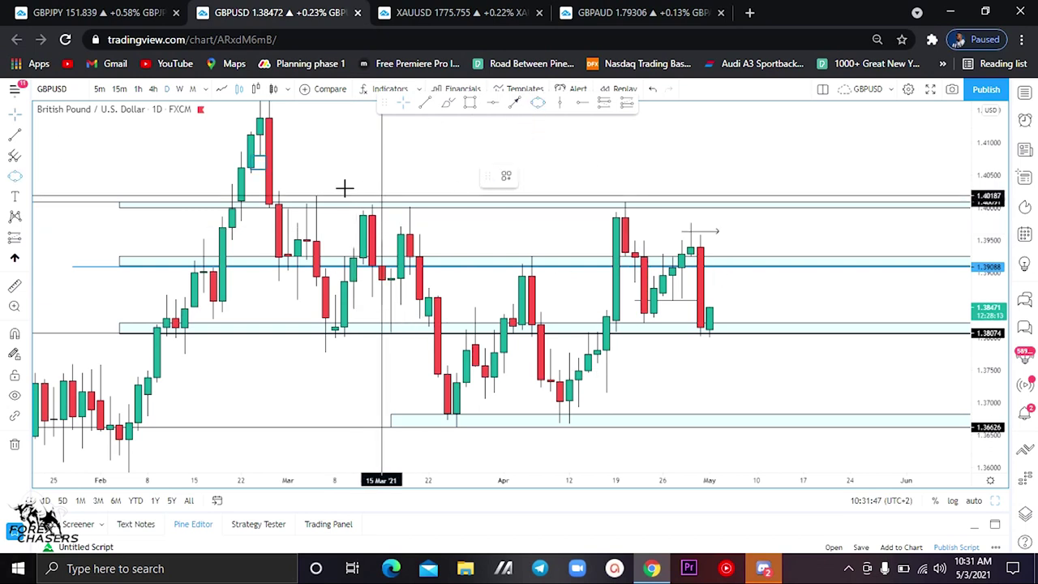
click(260, 163)
click(571, 341)
click(576, 429)
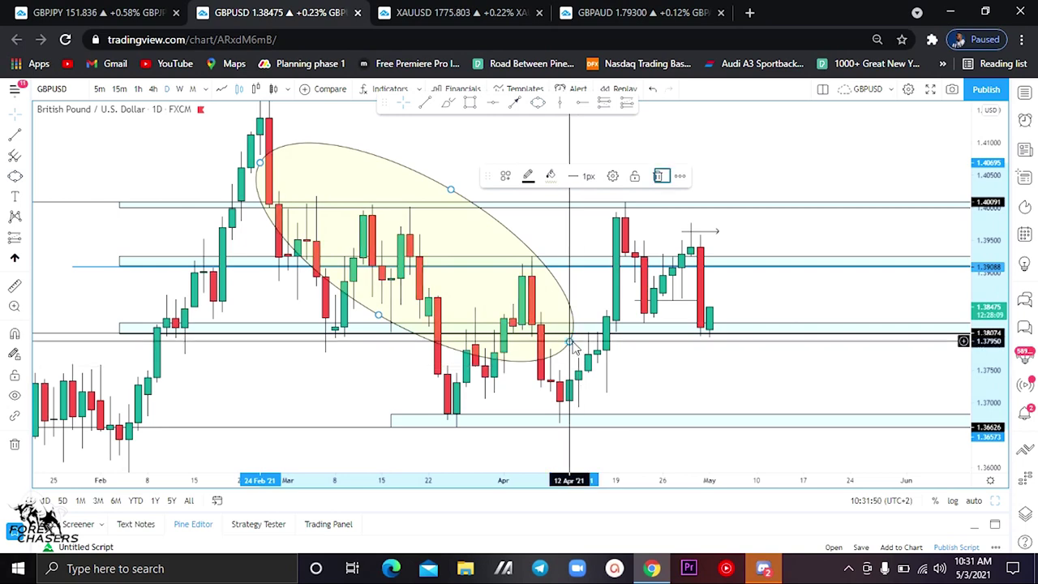
drag(570, 341, 598, 408)
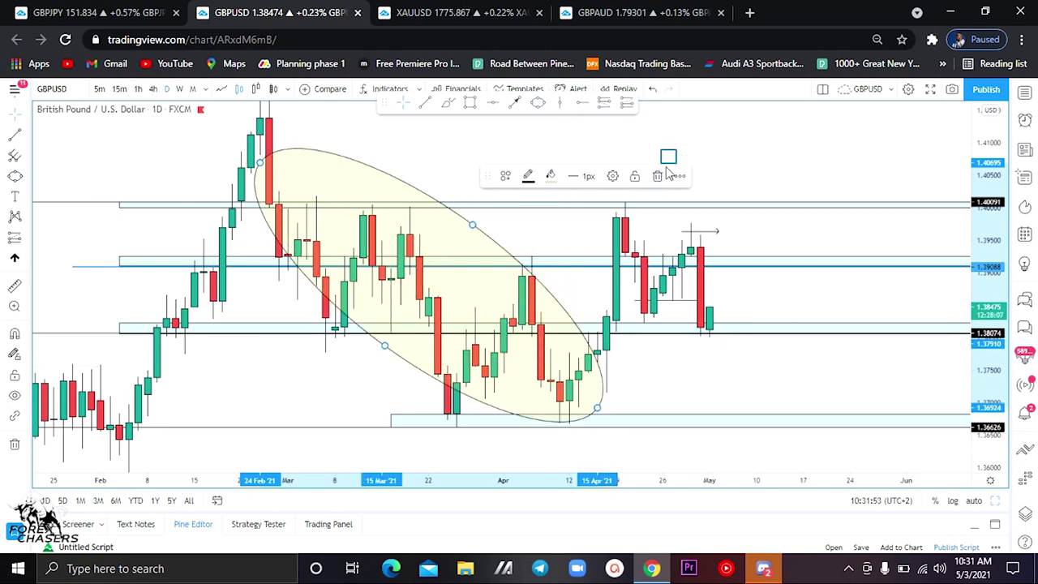
drag(669, 157, 653, 148)
click(658, 176)
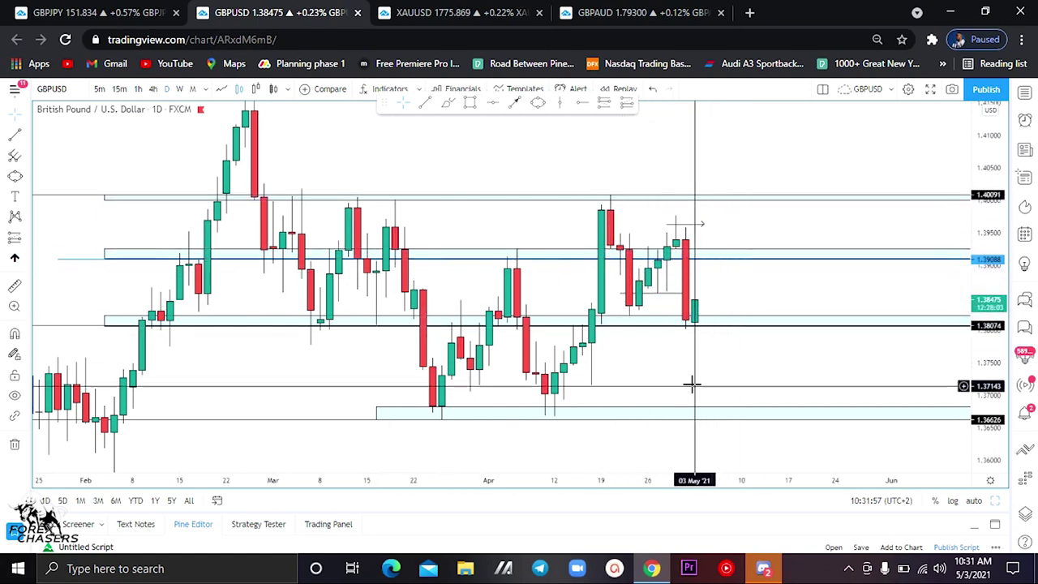
- Clear the drawings from the GBPUSD daily chart and frame the bare candles from January to May
drag(691, 384, 678, 362)
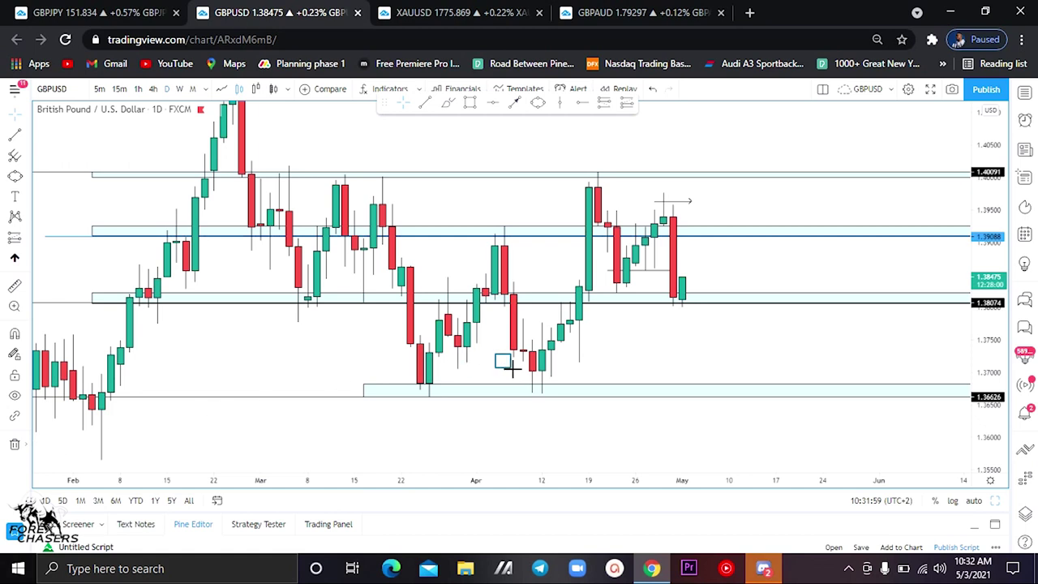
scroll(618, 341, down, 3)
drag(999, 208, 999, 288)
drag(928, 319, 896, 344)
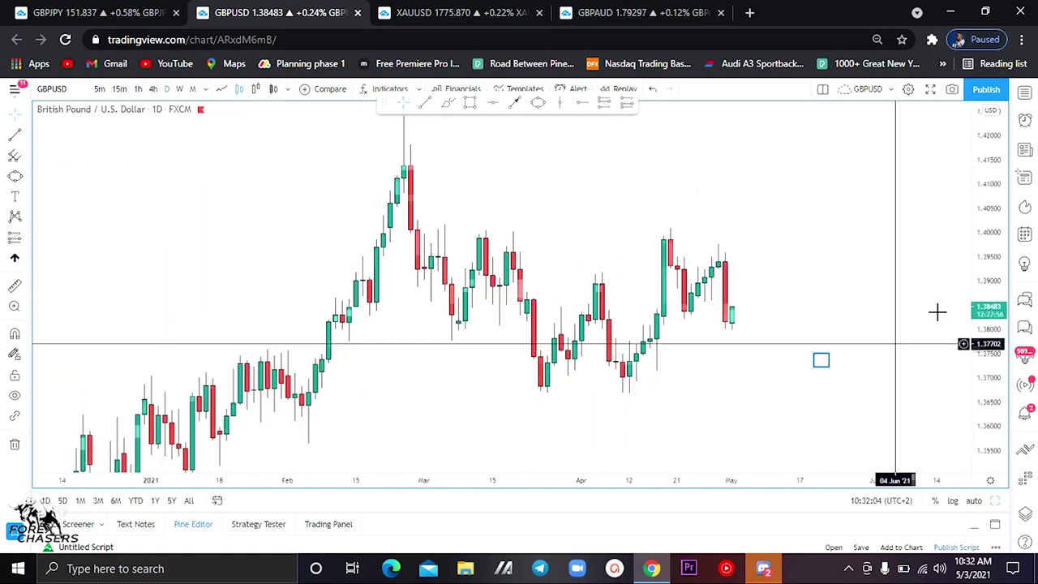
drag(837, 359, 819, 359)
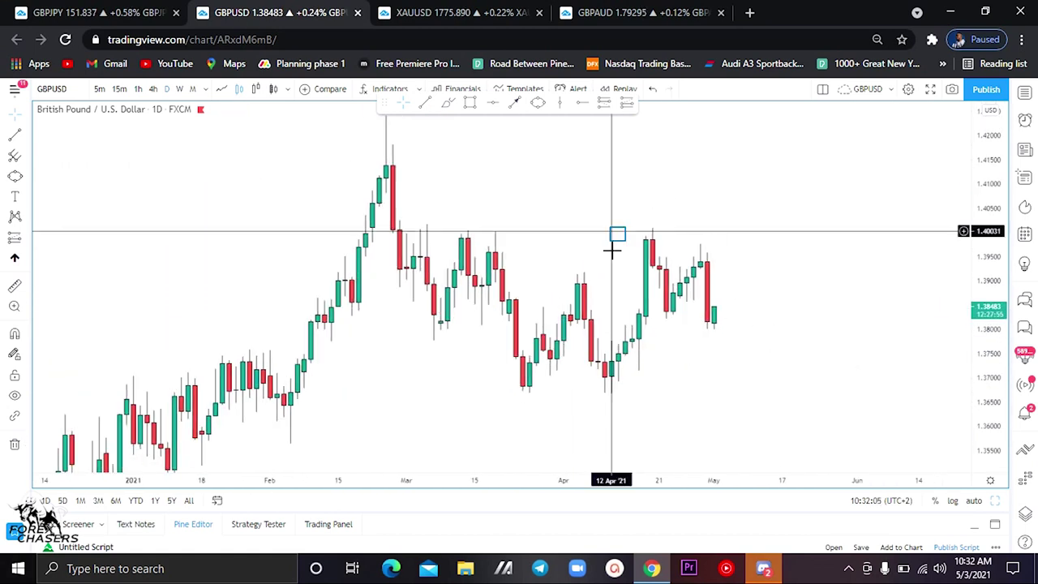
drag(618, 233, 613, 240)
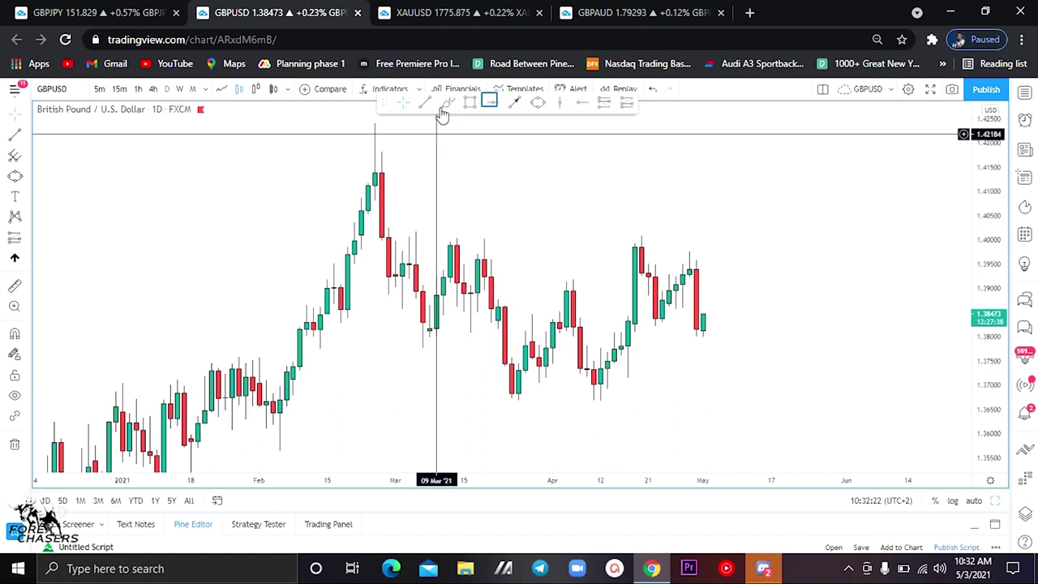
- Place a horizontal line at 1.40020 across the March and April highs, and undo it together with the clearing of the drawings
click(490, 101)
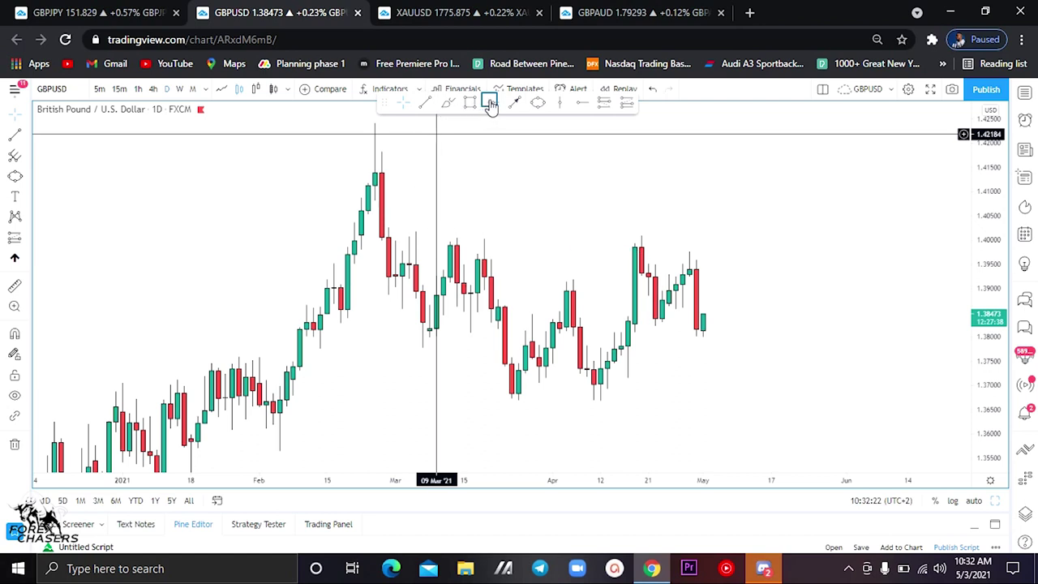
click(502, 240)
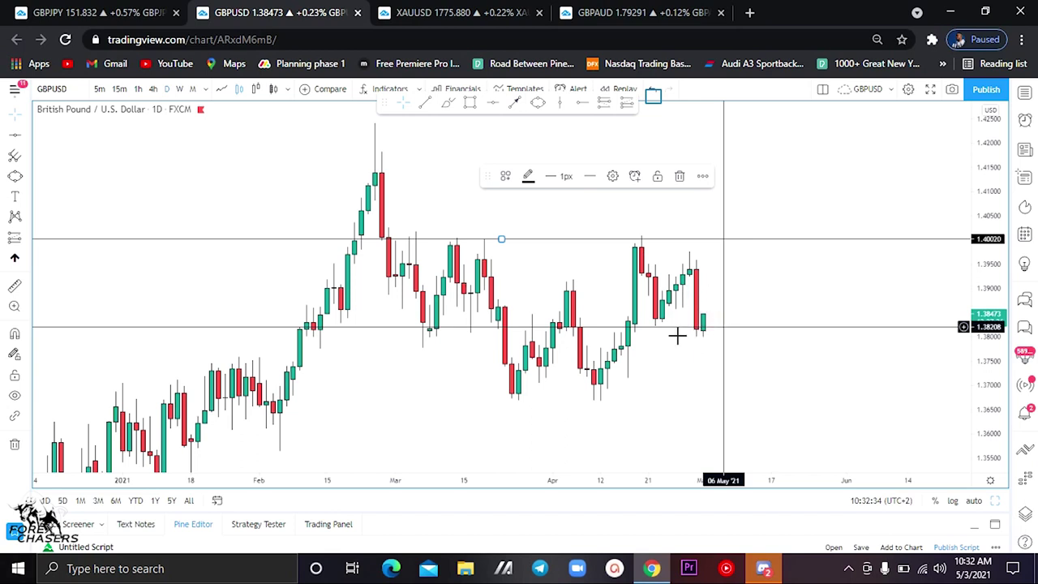
click(654, 96)
click(654, 96)
click(654, 95)
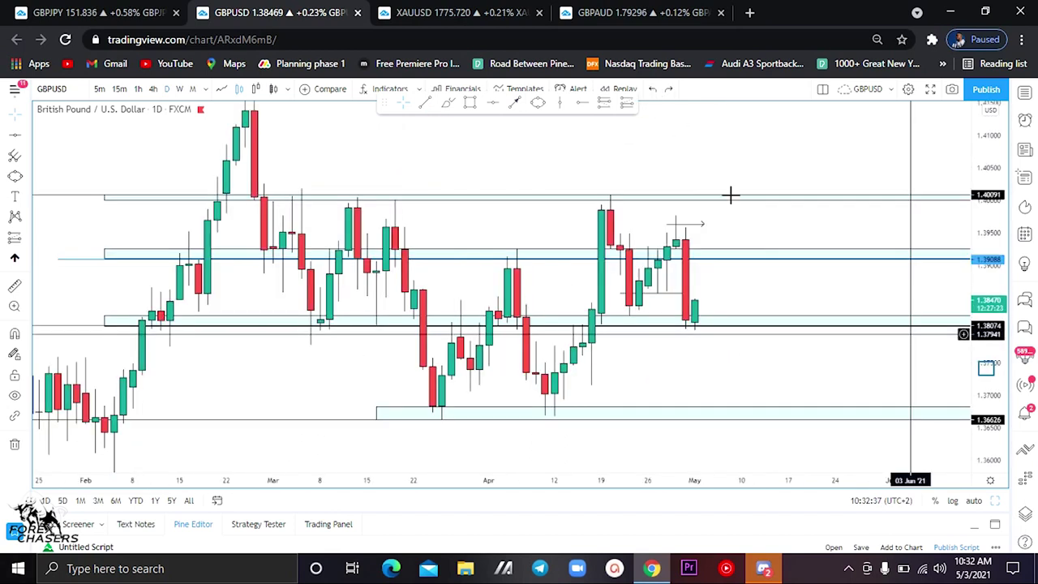
- Draw a downward arrow from about 1.39000, just below the 1.39088 level, to about 1.36750 in the 1.36626 zone
drag(984, 372, 988, 350)
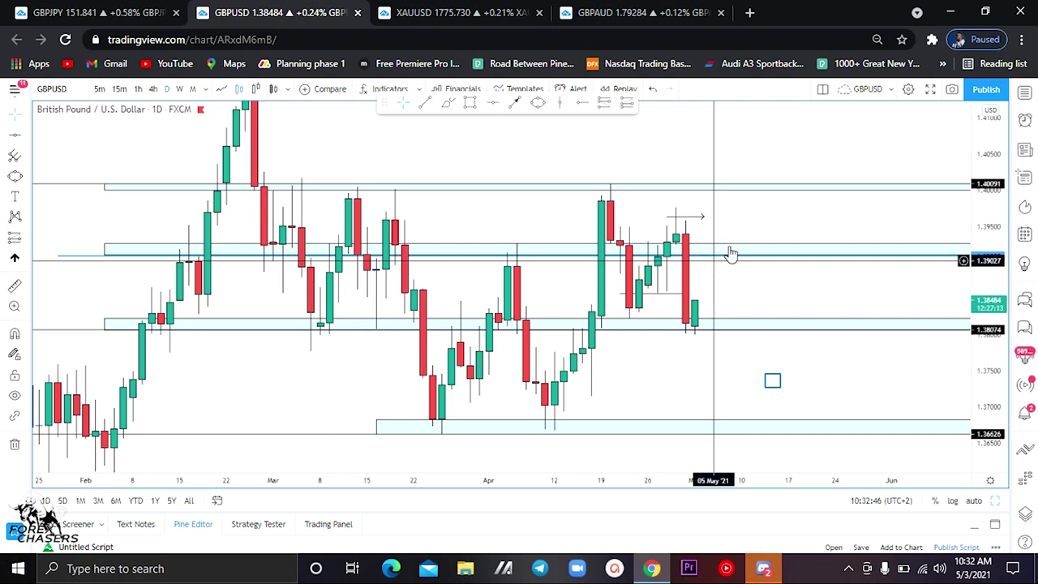
drag(772, 381, 763, 366)
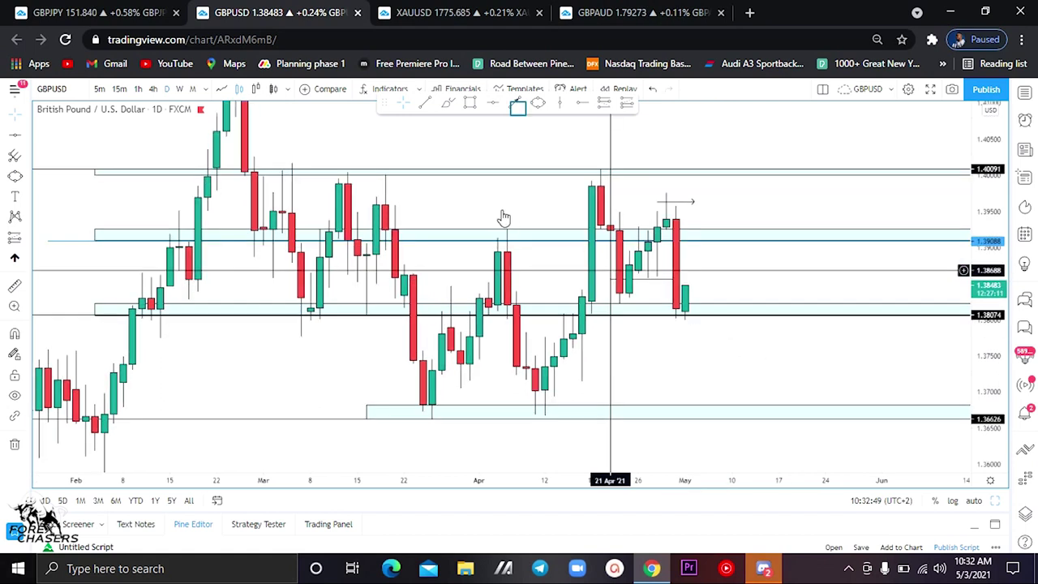
click(516, 103)
drag(733, 247, 718, 379)
click(770, 412)
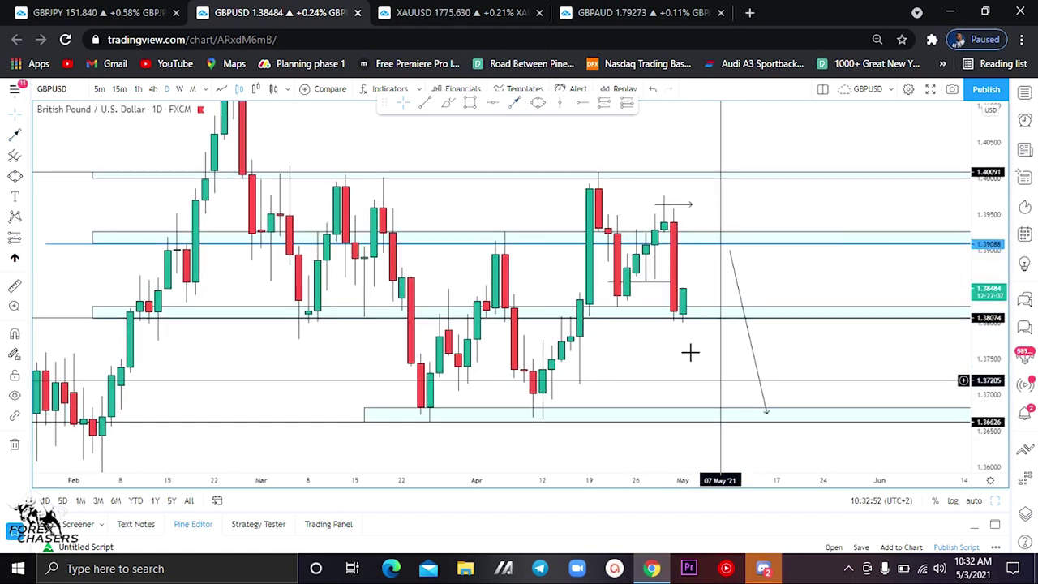
- Draw an ellipse around the latest daily candles in the 1.38074 zone, from 27 April to about 5 May
scroll(798, 345, down, 2)
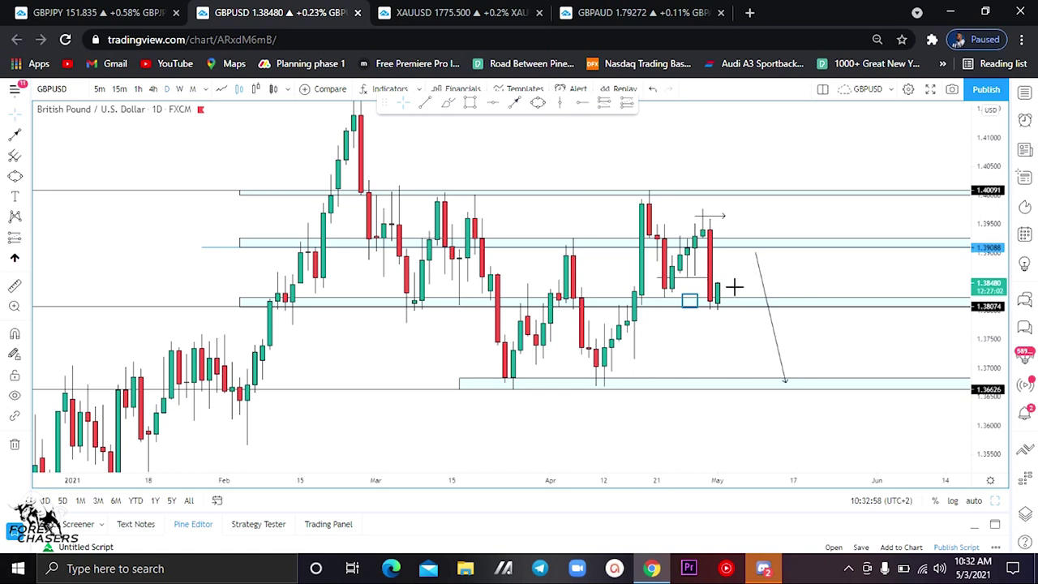
click(688, 301)
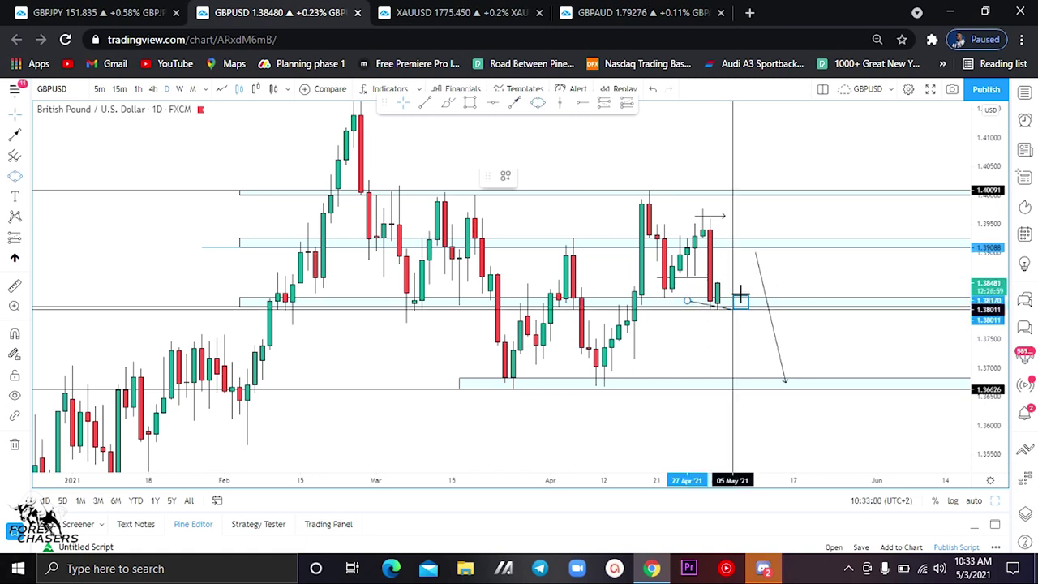
click(740, 302)
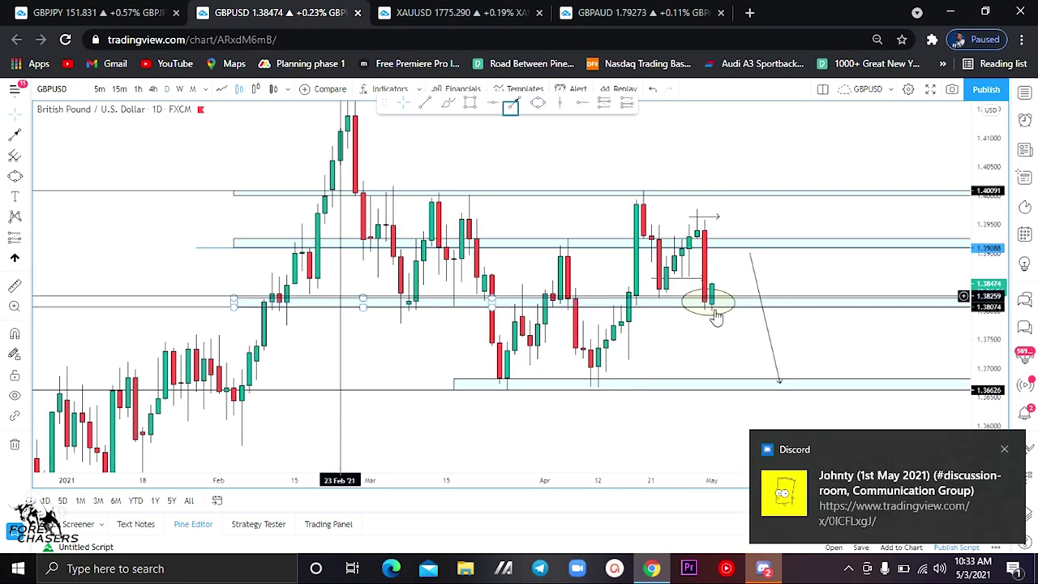
click(511, 107)
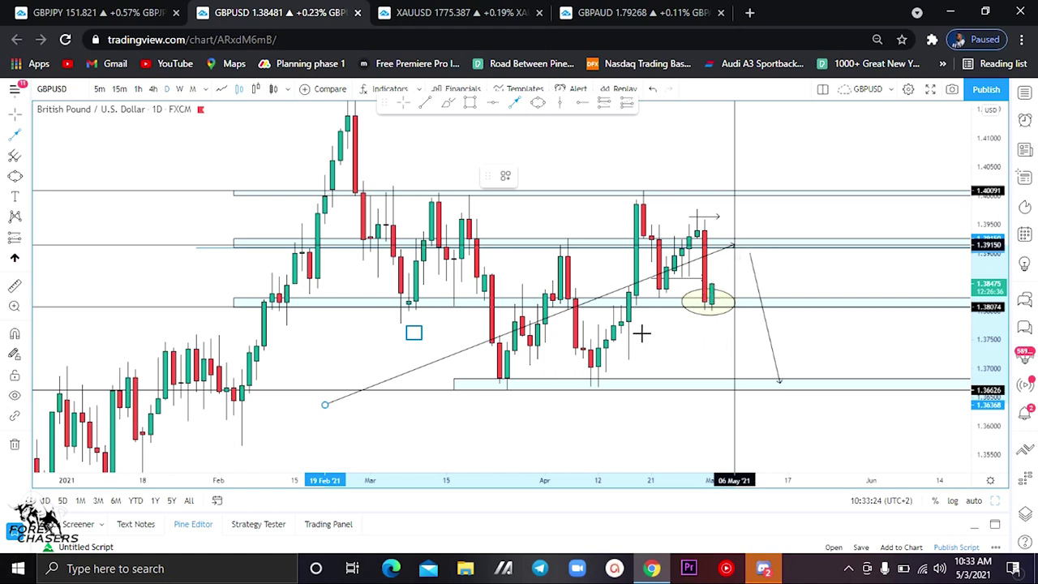
click(416, 332)
click(679, 177)
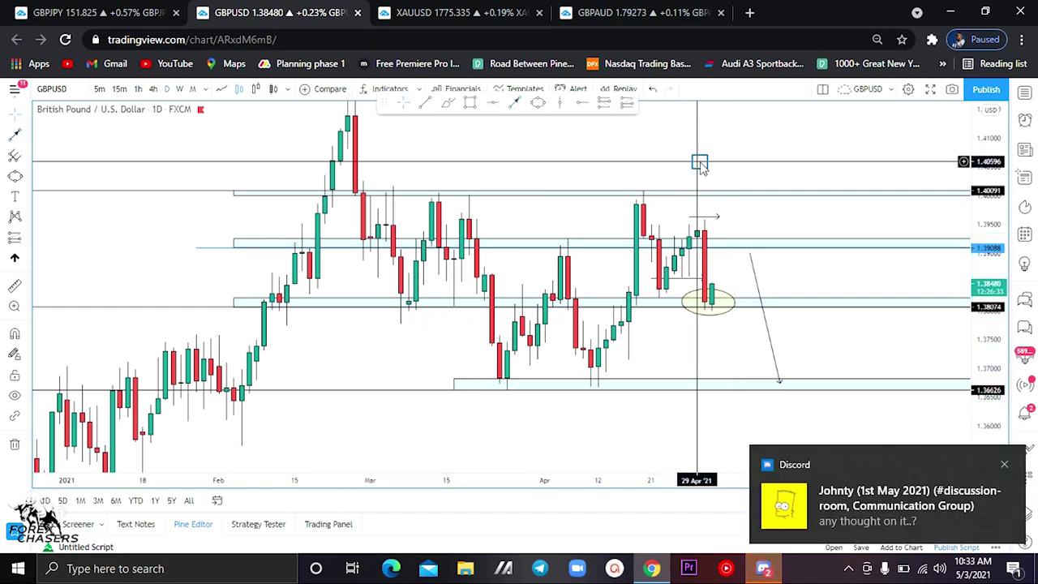
- Undo a trial shift of the downward arrow, and lower its tip below the 1.36626 zone to about 1.35400
drag(694, 149, 684, 141)
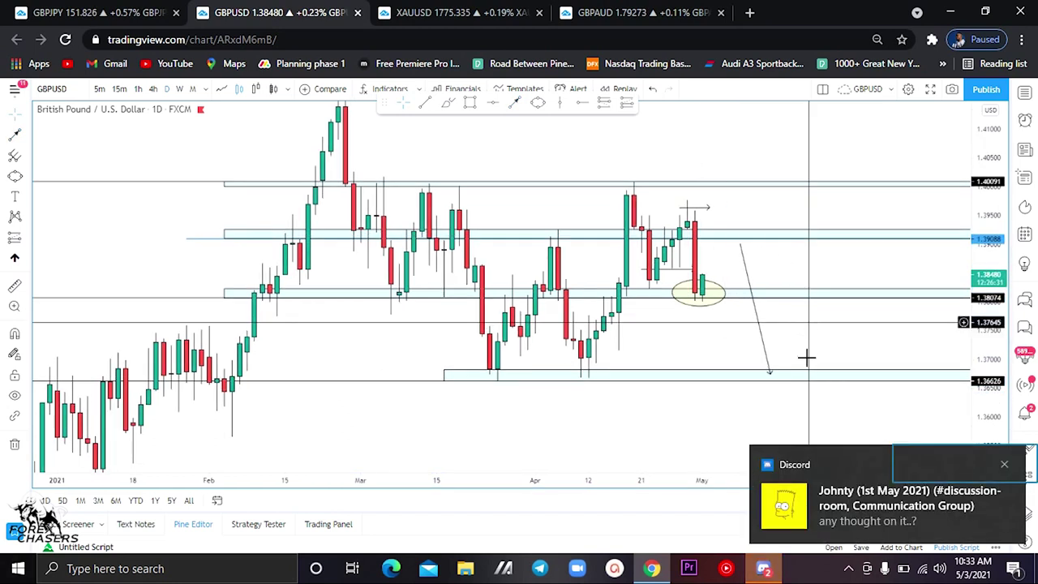
click(1004, 464)
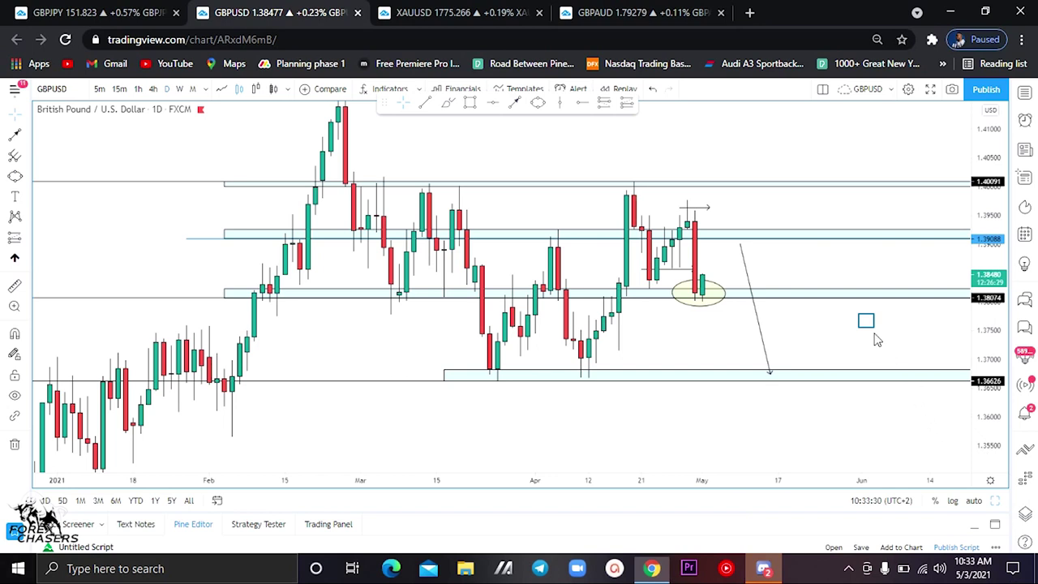
drag(866, 322, 860, 327)
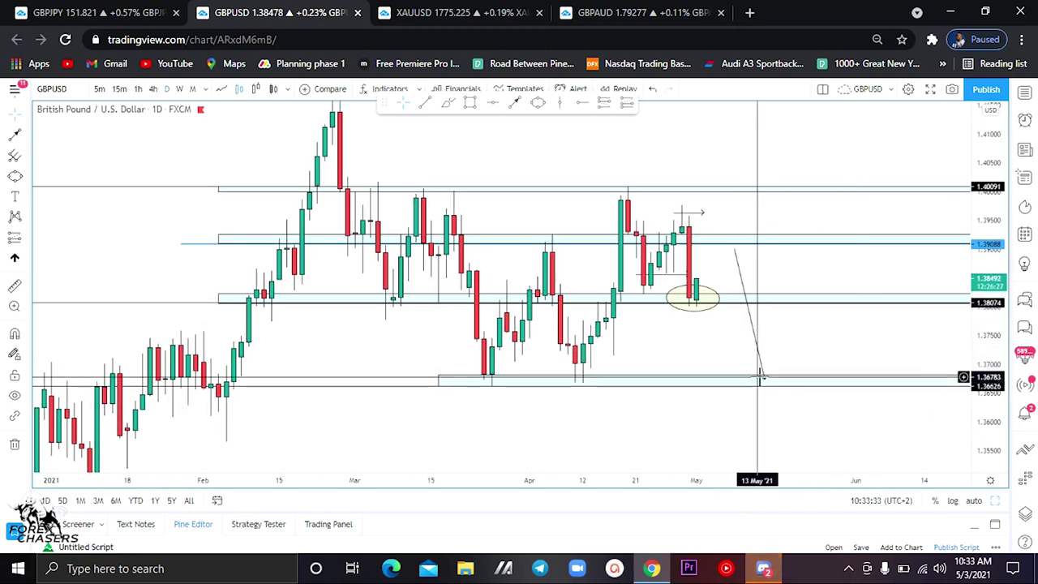
drag(765, 379, 773, 418)
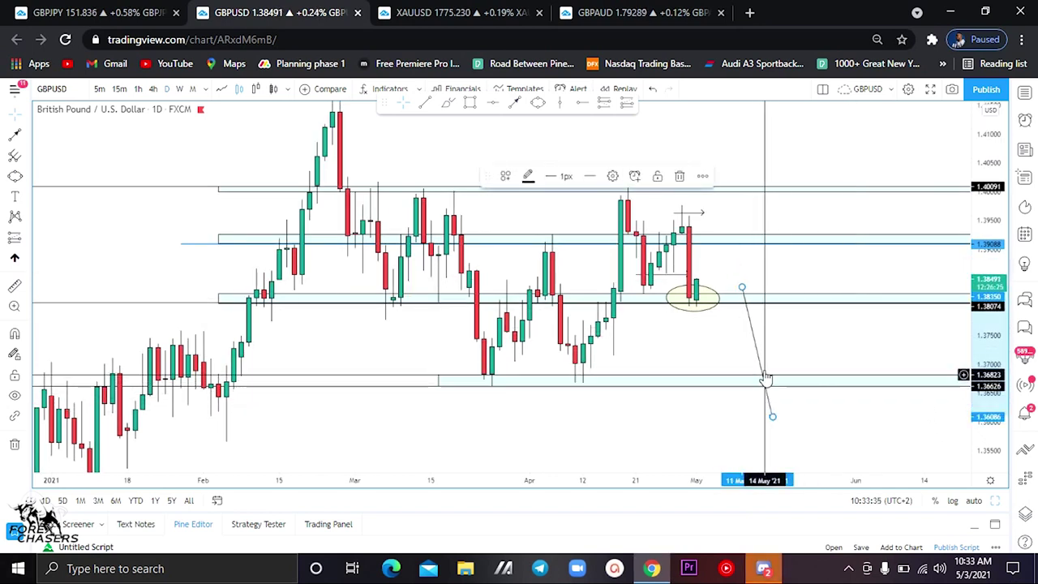
key(ctrl+z)
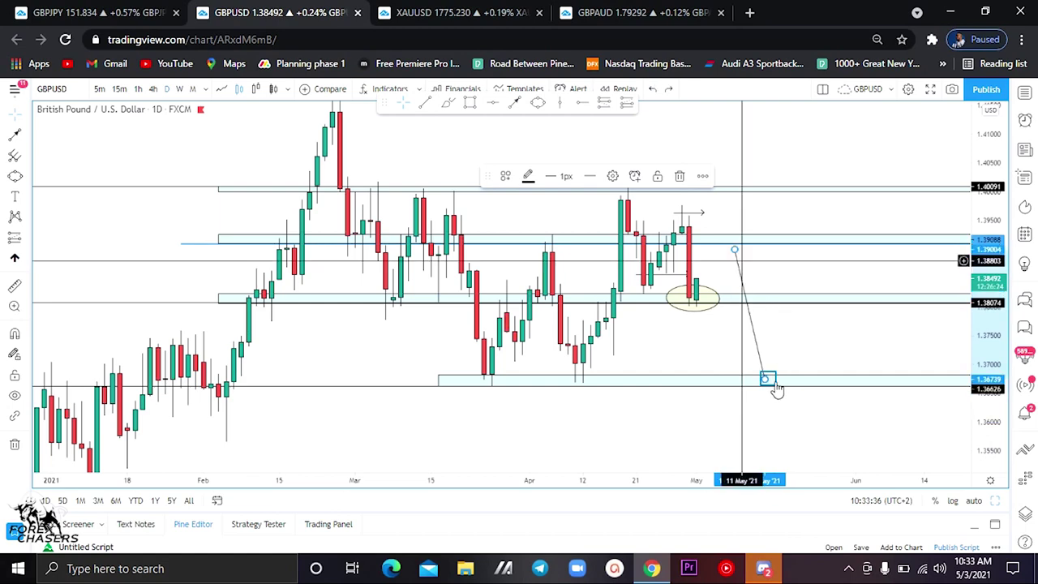
mouse_move(766, 379)
mouse_down()
mouse_move(788, 457)
mouse_move(757, 392)
mouse_up()
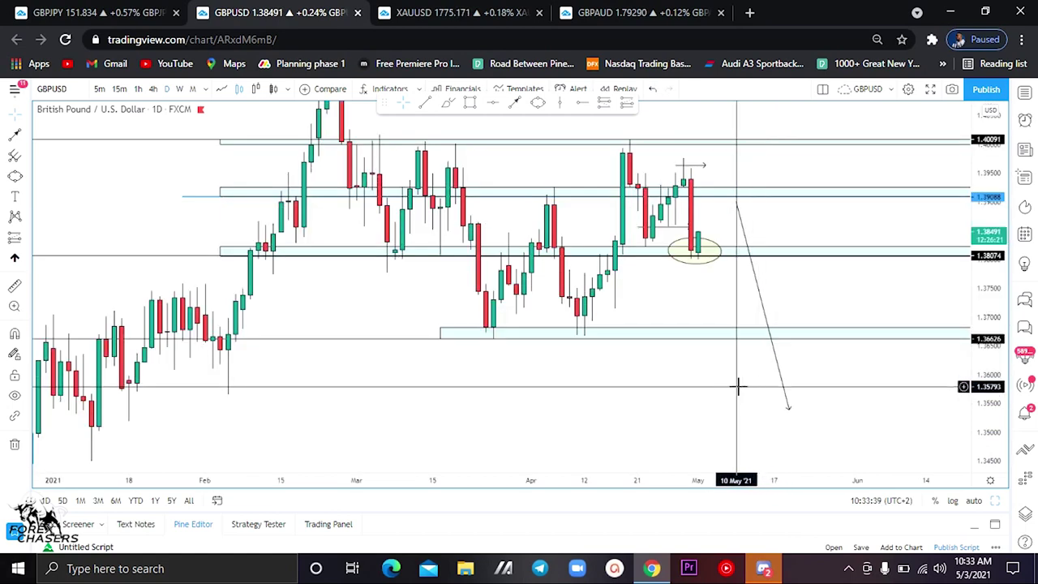
- Stretch the start of the 1.36626 zone rectangle back to about late November 2020, and undo the extension
scroll(714, 377, down, 2)
click(544, 335)
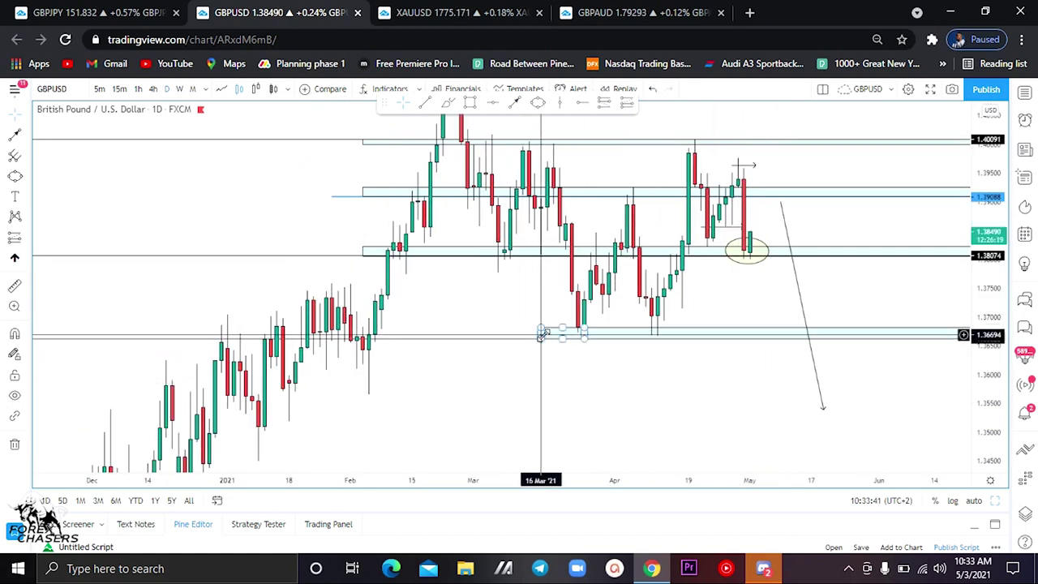
drag(544, 335, 70, 336)
click(308, 237)
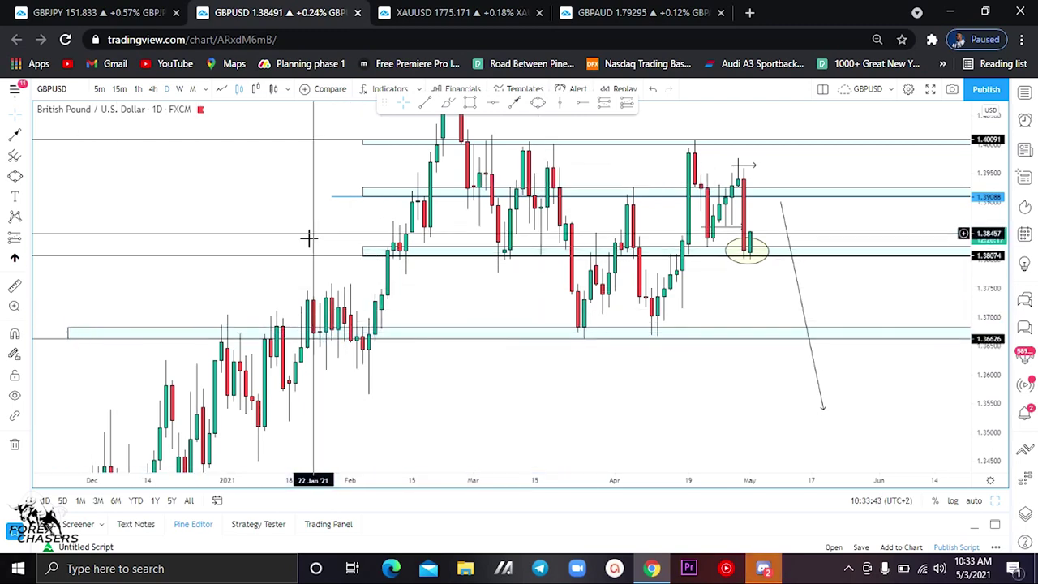
key(ctrl+z)
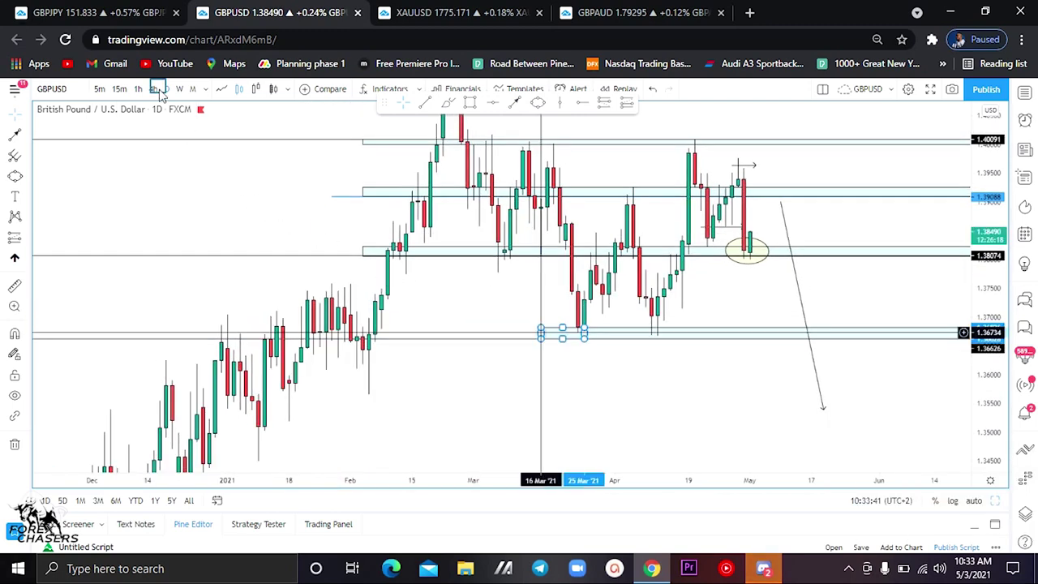
- Switch the GBPUSD chart to the 4-hour timeframe and delete the wide ellipse over the 1.38074 zone
click(159, 90)
click(1004, 449)
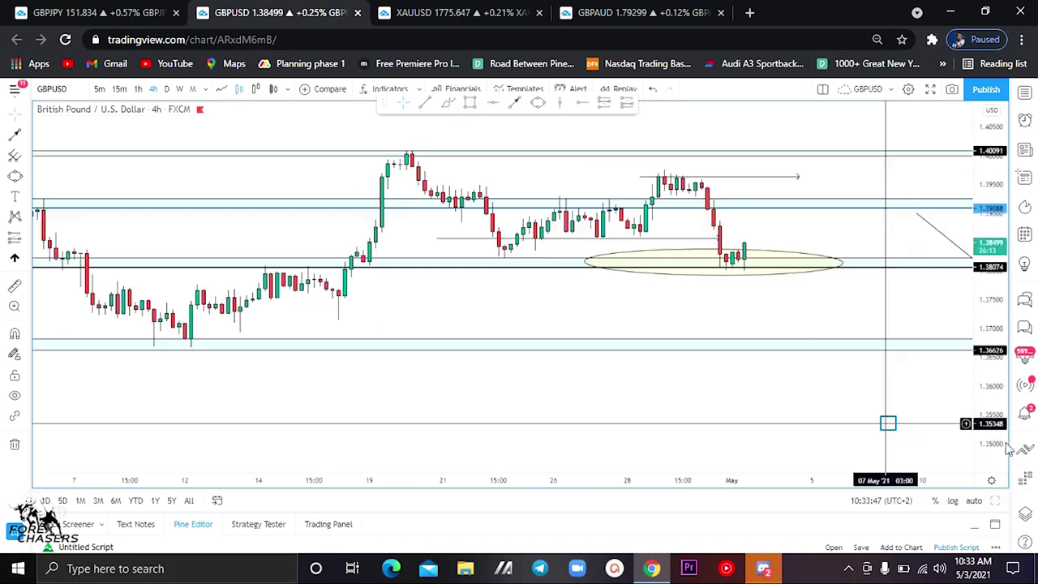
drag(981, 443, 980, 321)
drag(769, 263, 747, 266)
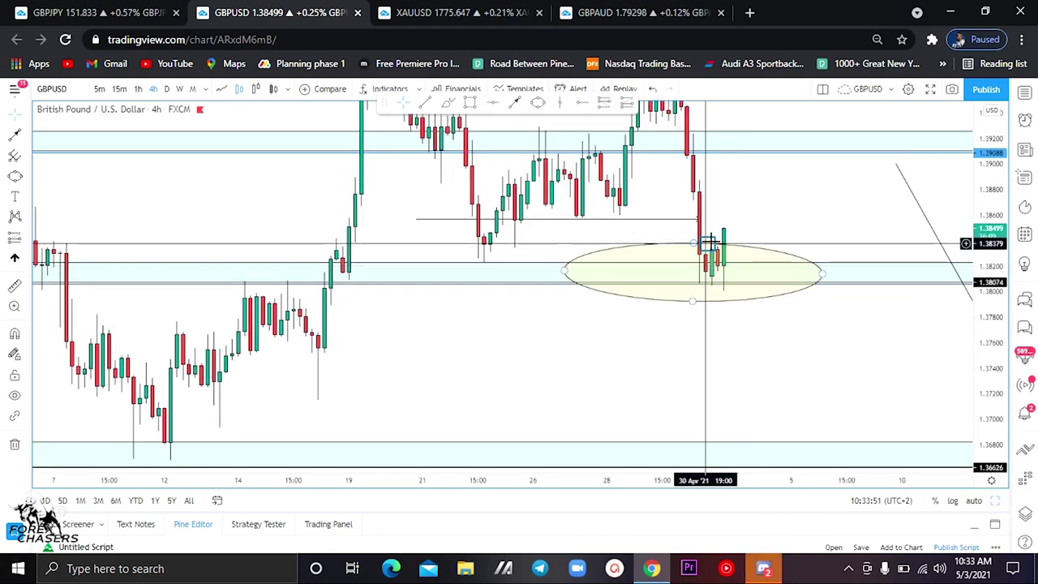
key(Delete)
drag(659, 178, 628, 187)
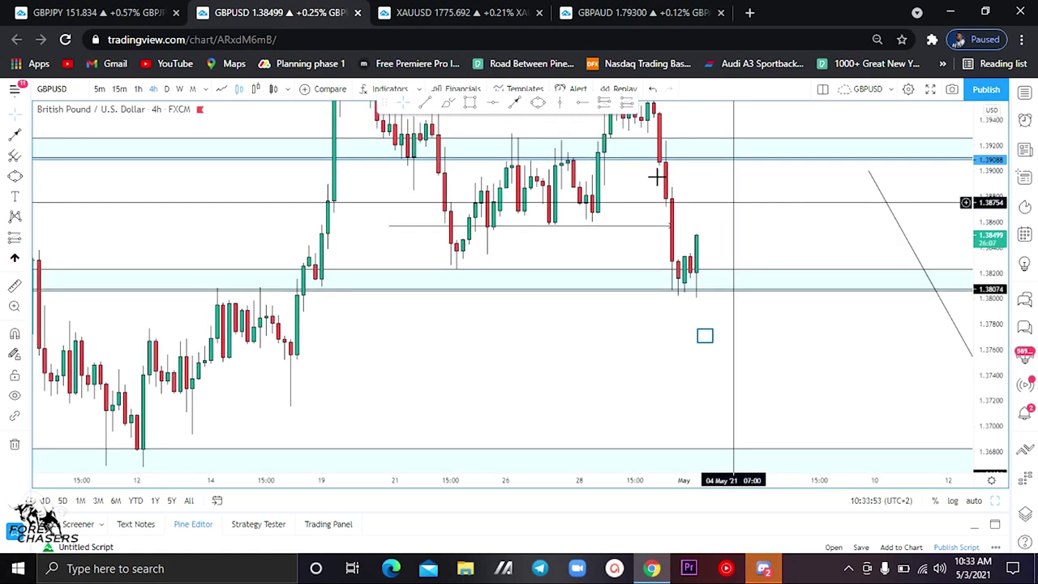
- Draw a small ellipse around the 30 April to 3 May lows inside the 1.38074 zone
click(528, 103)
click(654, 277)
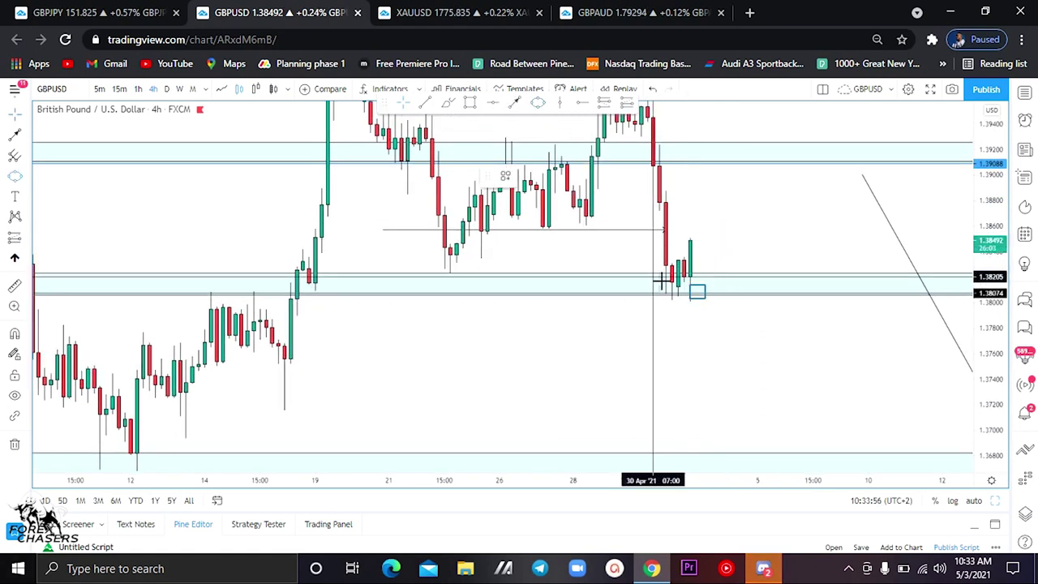
click(697, 291)
drag(736, 328, 718, 339)
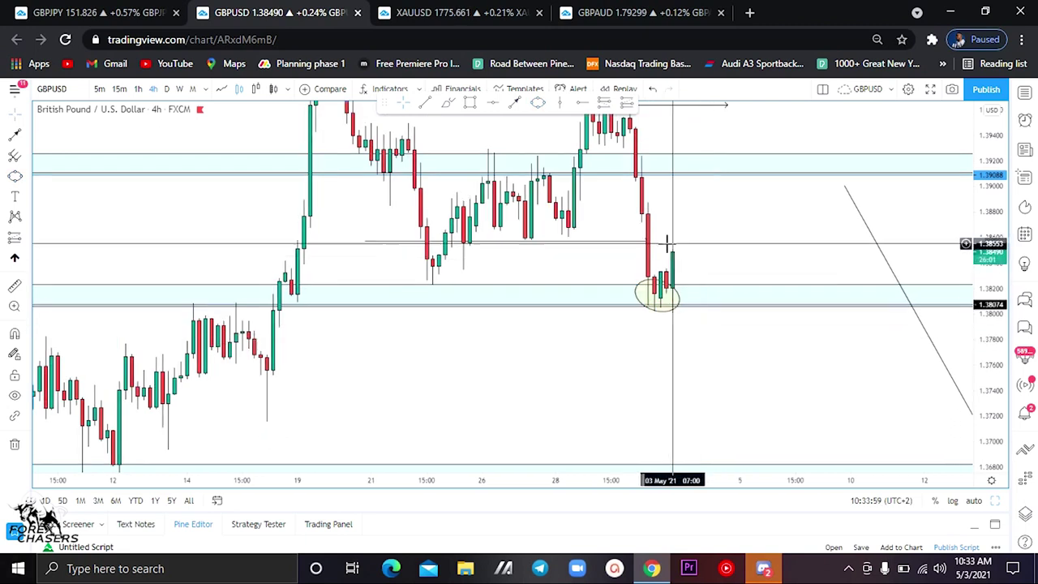
- Delete the long downward projection arrow and the small ellipse at the 1.38074 zone
click(879, 246)
click(679, 176)
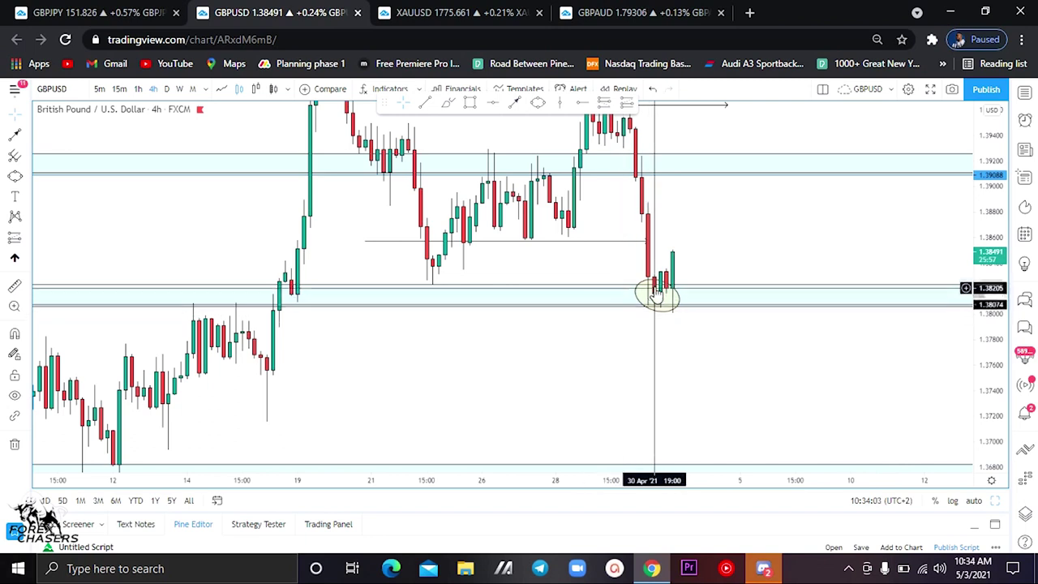
click(671, 300)
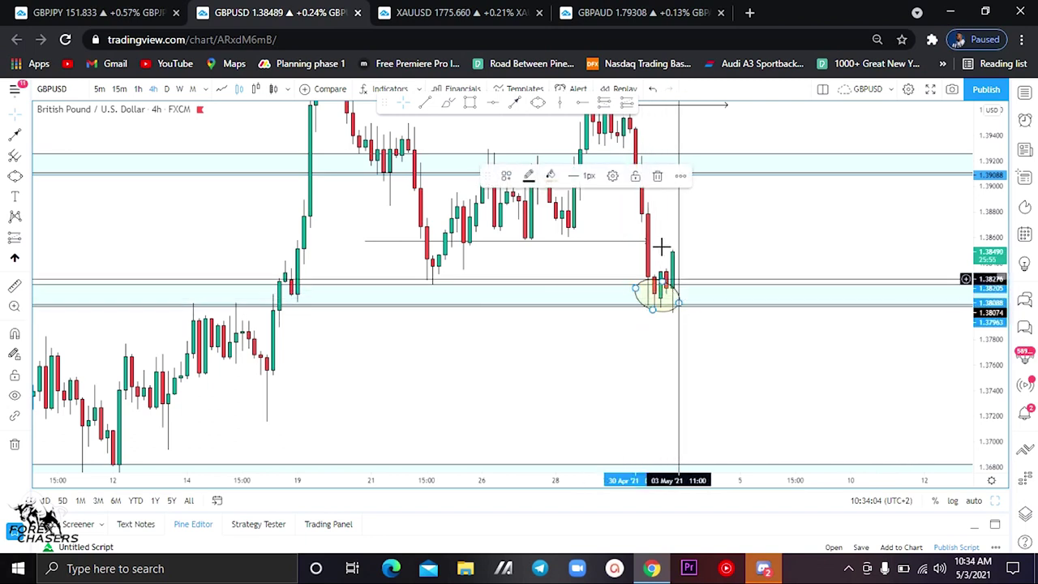
click(657, 175)
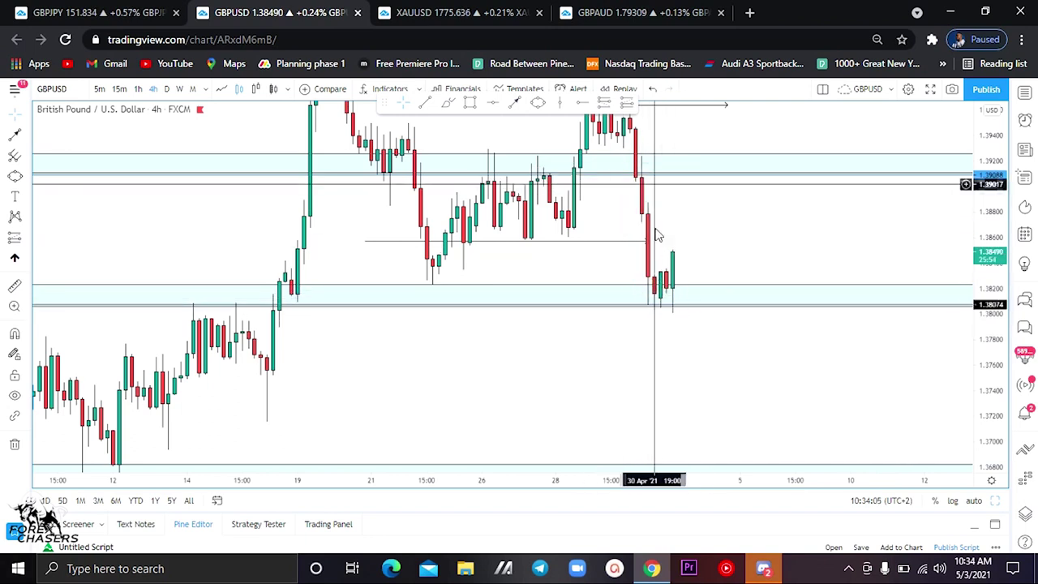
- Shift the horizontal arrow at about 1.38560 forward so it starts on 22 April and ends past the latest candle
click(489, 243)
drag(490, 247, 534, 246)
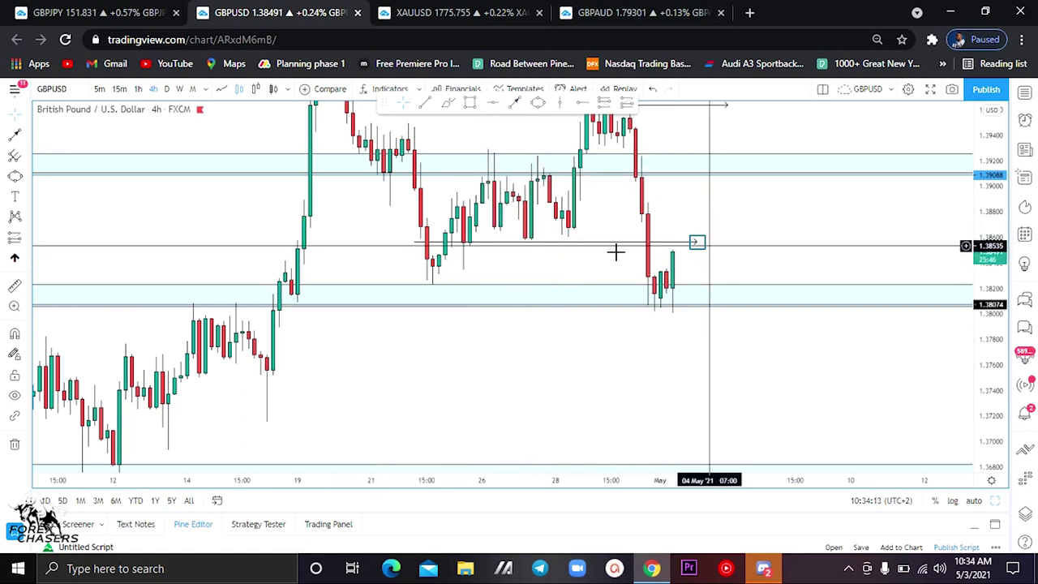
click(697, 242)
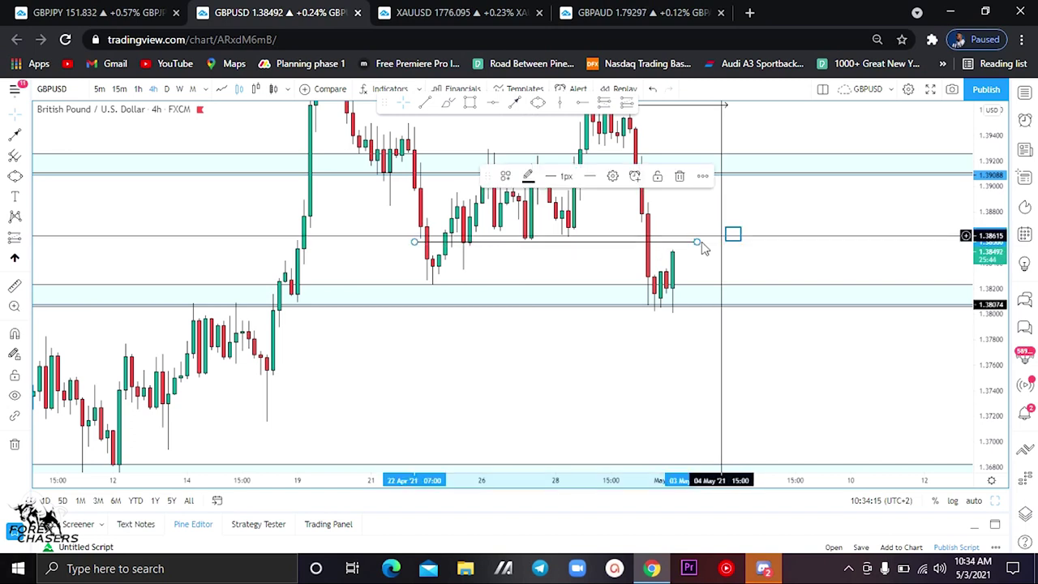
click(736, 266)
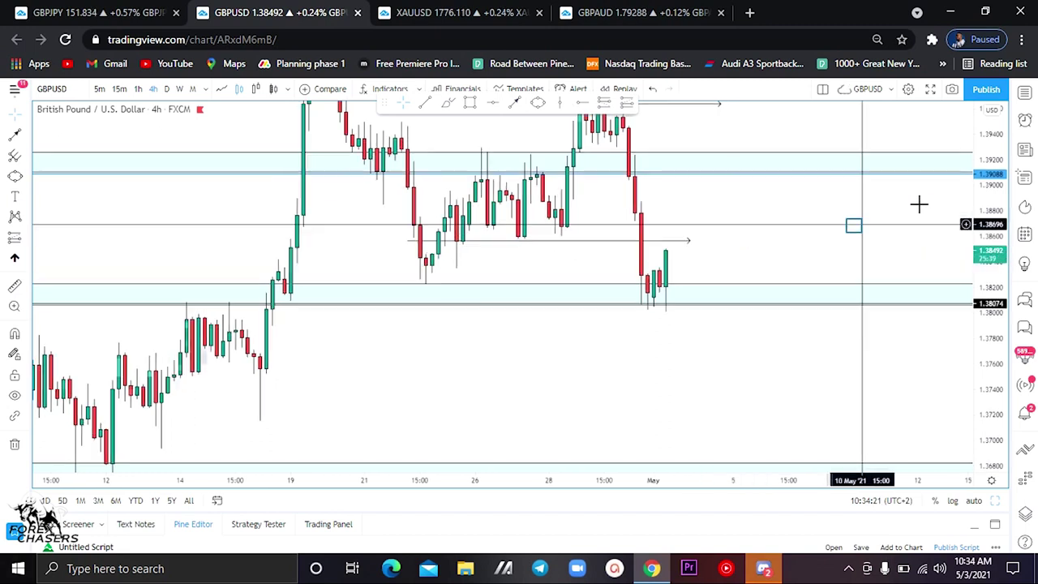
- Draw a short arrow from the latest candle at about 1.38495 up to 1.38740, and a pullback arrow down to the 1.38560 line
drag(854, 255, 852, 284)
drag(682, 146, 686, 135)
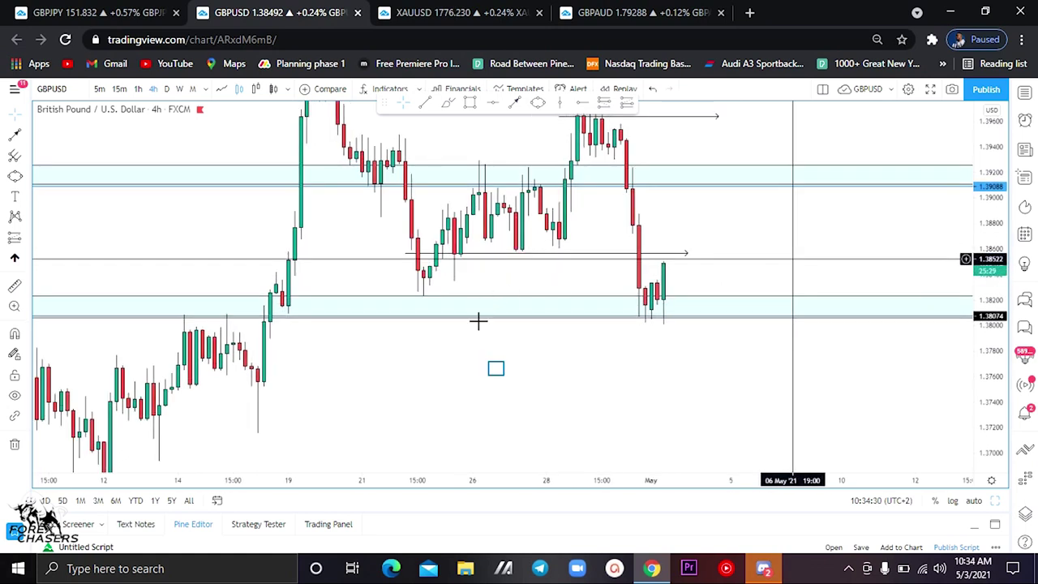
drag(494, 282, 490, 285)
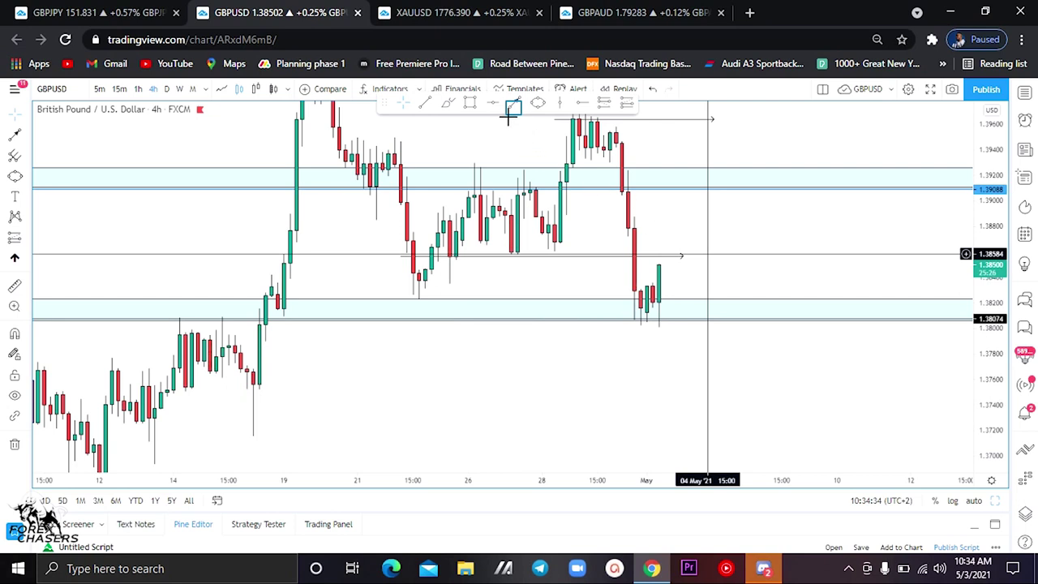
click(659, 265)
click(678, 236)
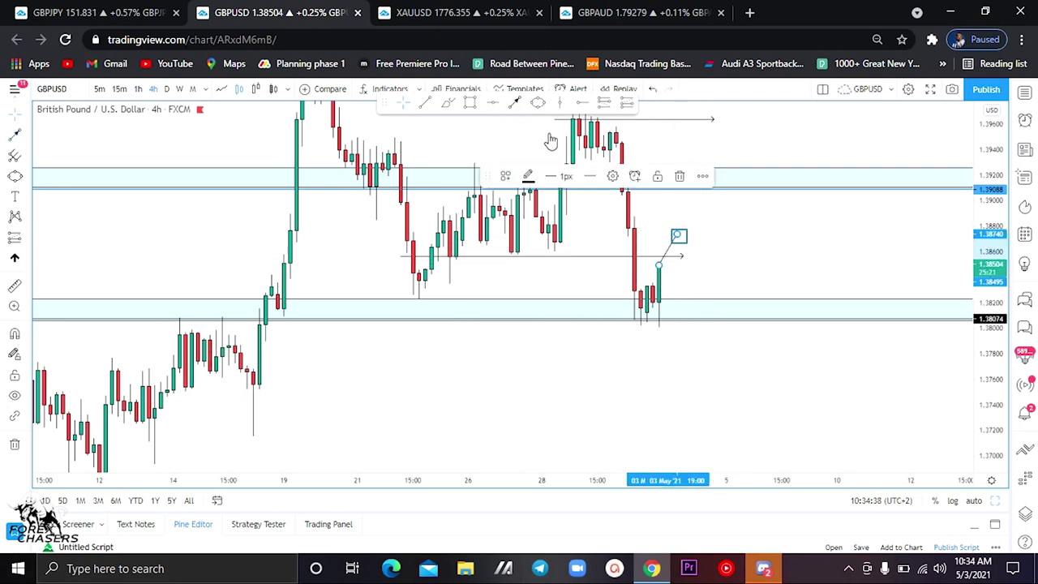
click(677, 235)
click(683, 255)
- Draw a rising arrow from the pullback point at about 1.38562 up to the 1.39088 level
click(702, 246)
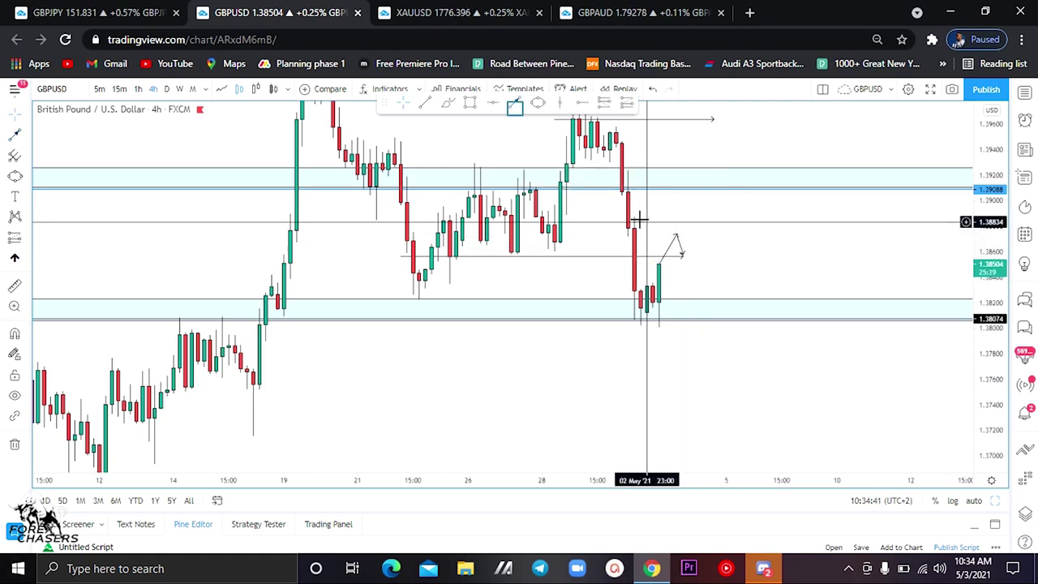
click(686, 255)
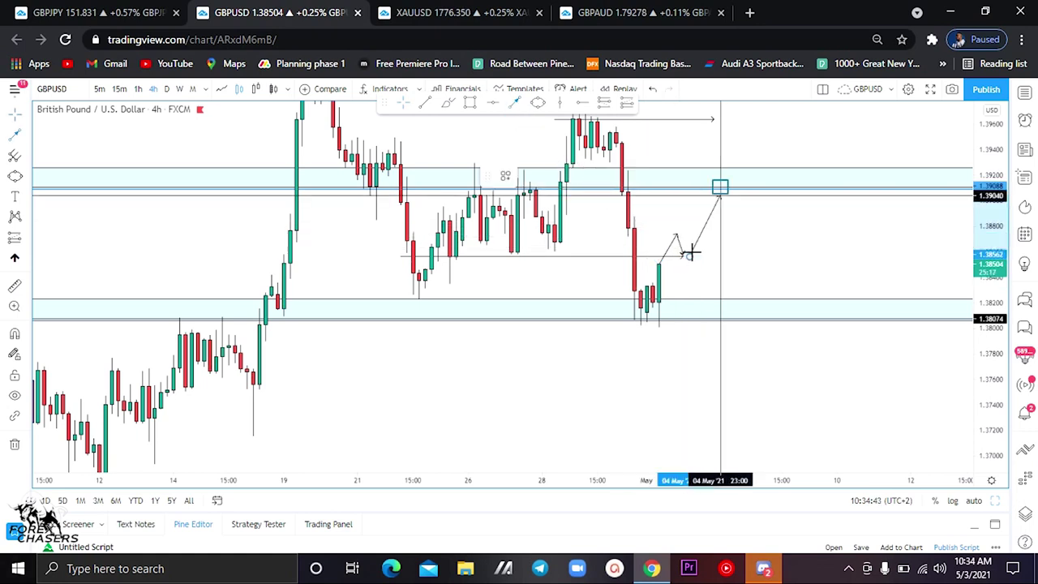
click(720, 188)
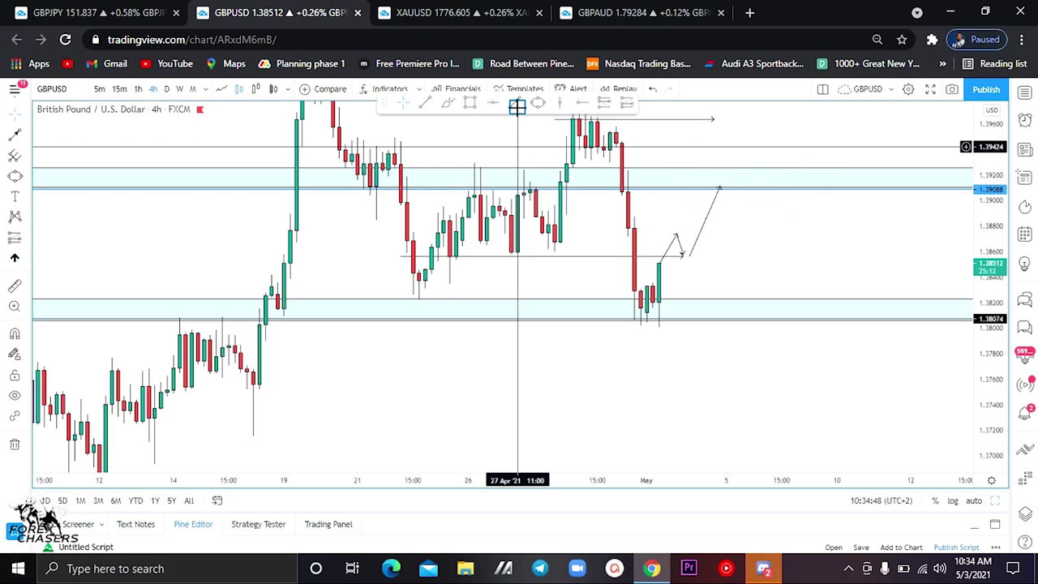
- Draw a falling arrow from about 1.39138 in the 1.39088 zone, and lower its tip to about 1.37250
click(517, 104)
click(726, 185)
click(800, 400)
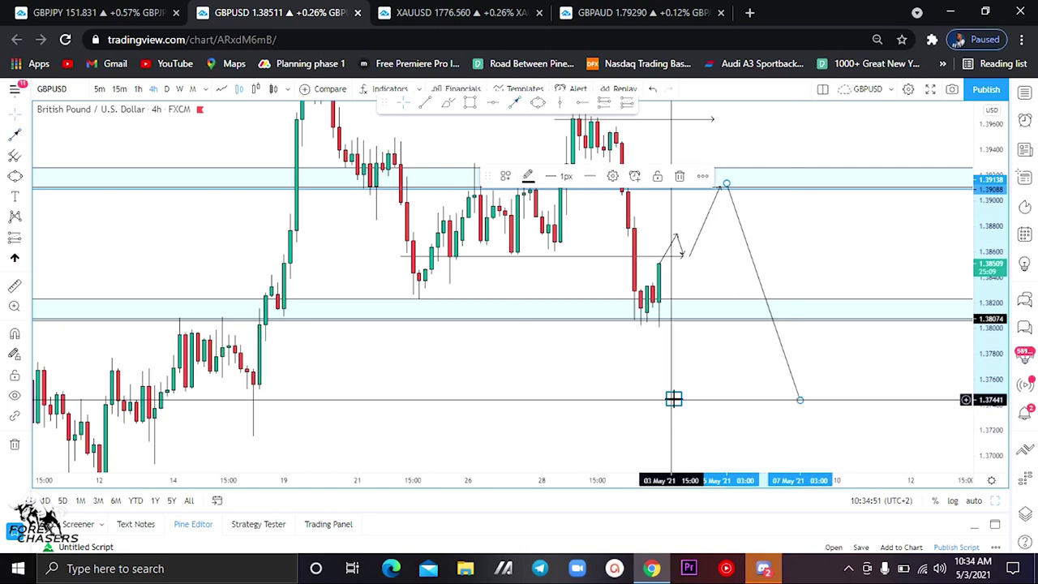
drag(674, 400, 670, 415)
click(796, 418)
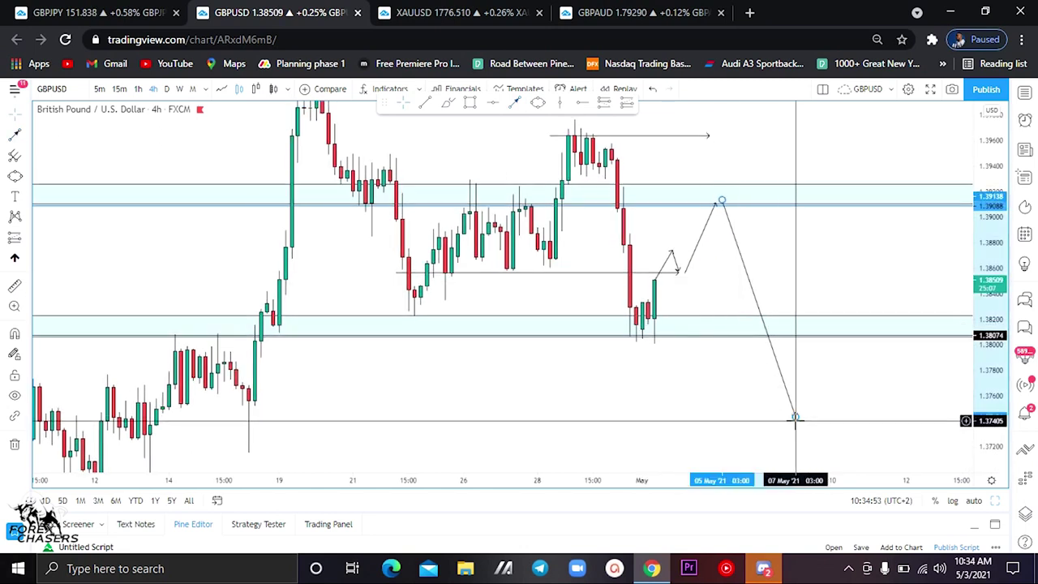
drag(796, 418, 797, 441)
- Draw a rectangle over the latest candles from 1.38562 down to 1.38115, spanning 30 April to 5 May
drag(675, 314, 711, 302)
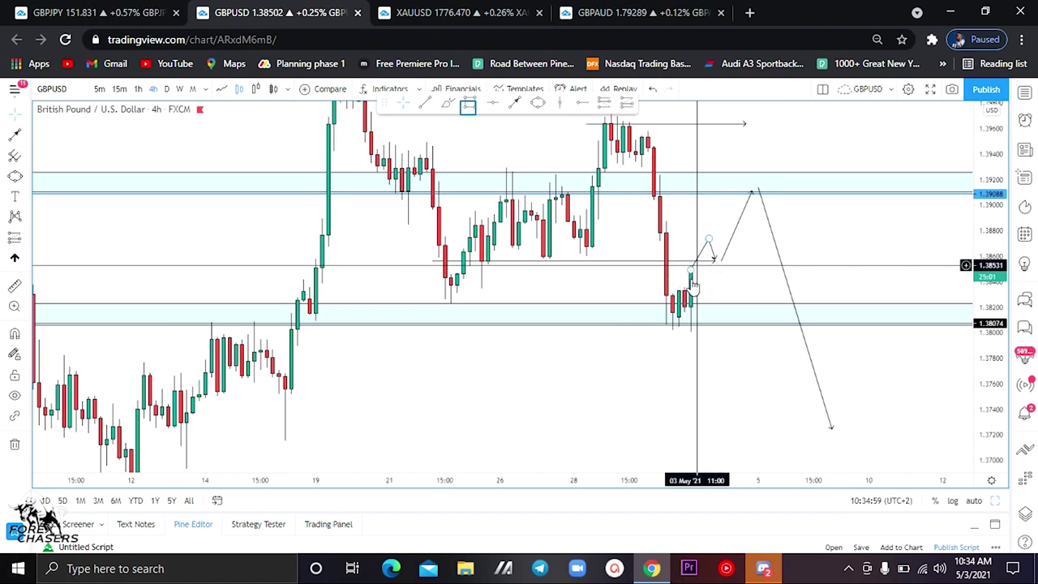
click(468, 104)
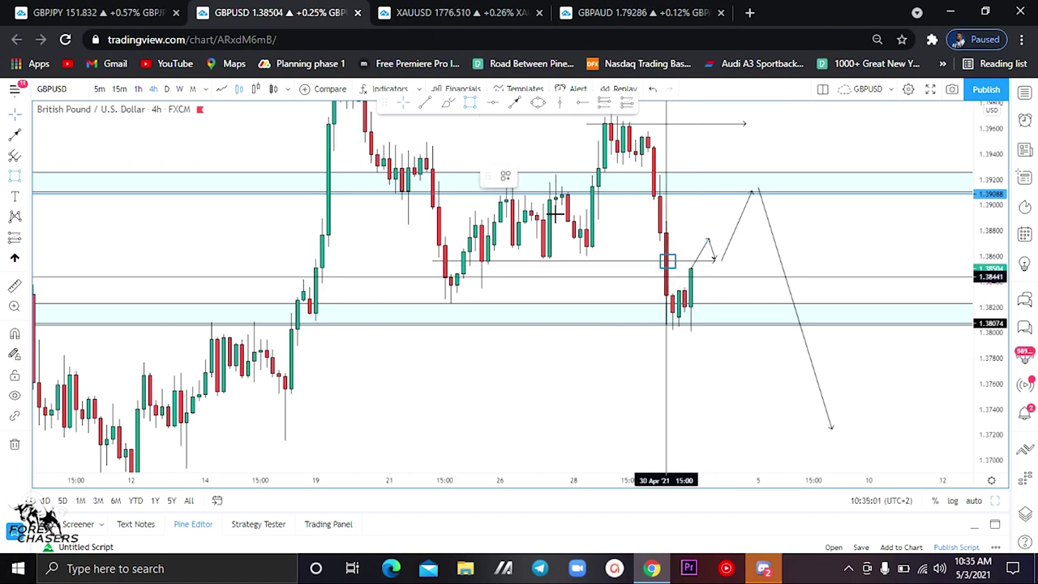
drag(667, 261, 709, 293)
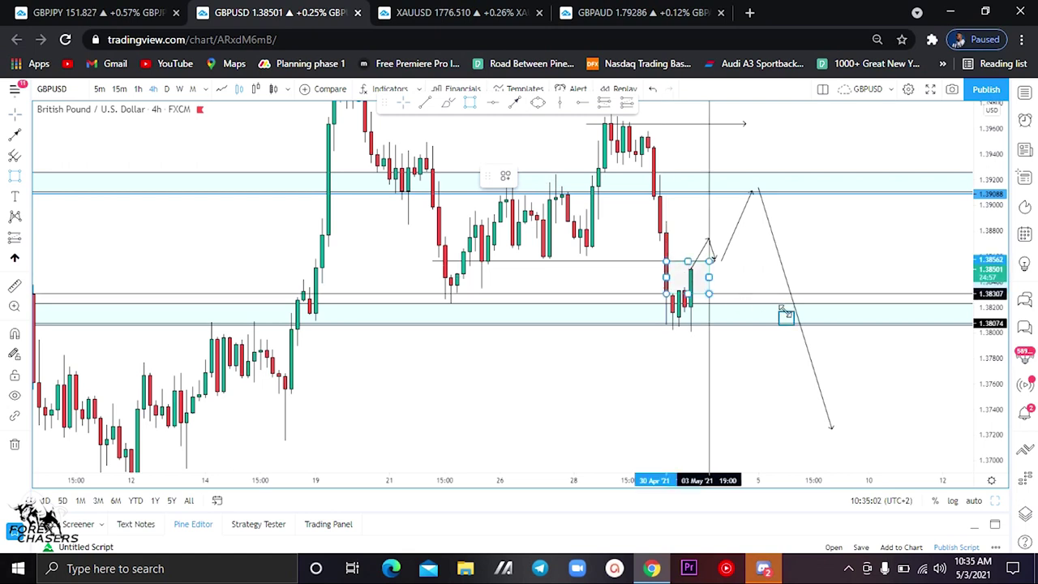
drag(784, 315, 783, 318)
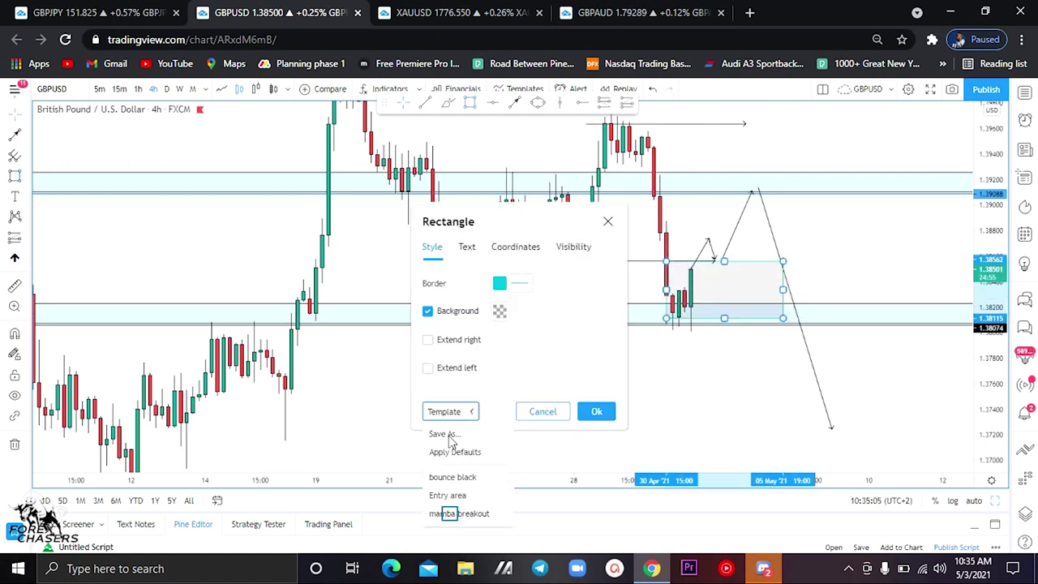
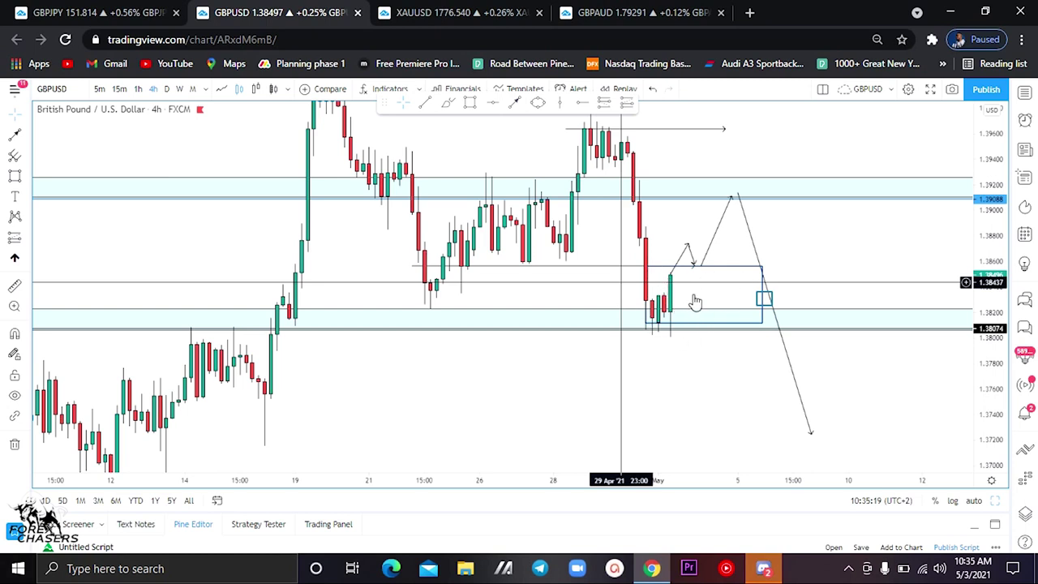
- Delete the rectangle drawn below the 1.38562 line
click(747, 298)
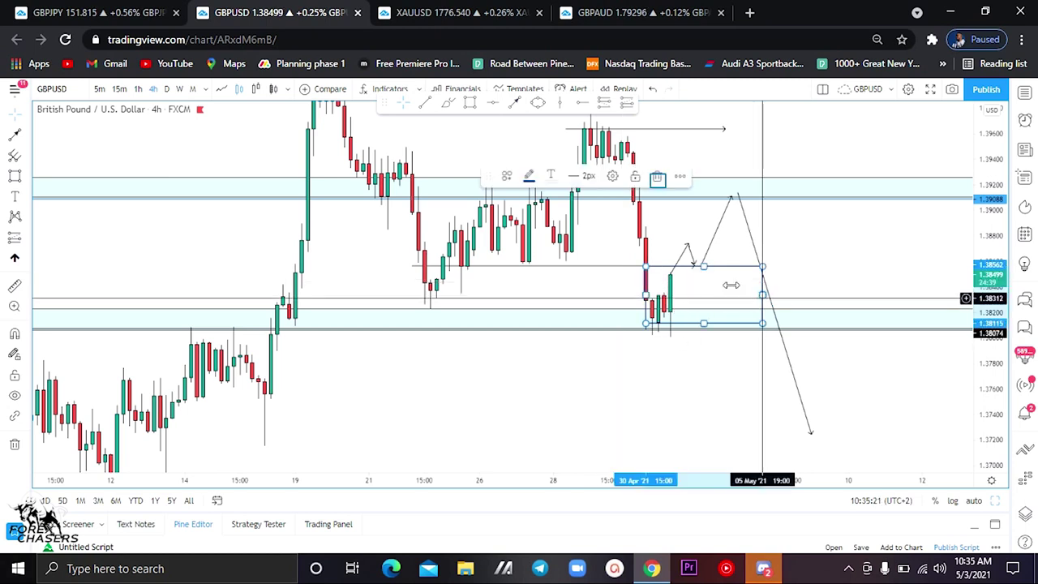
click(657, 178)
drag(716, 300, 722, 291)
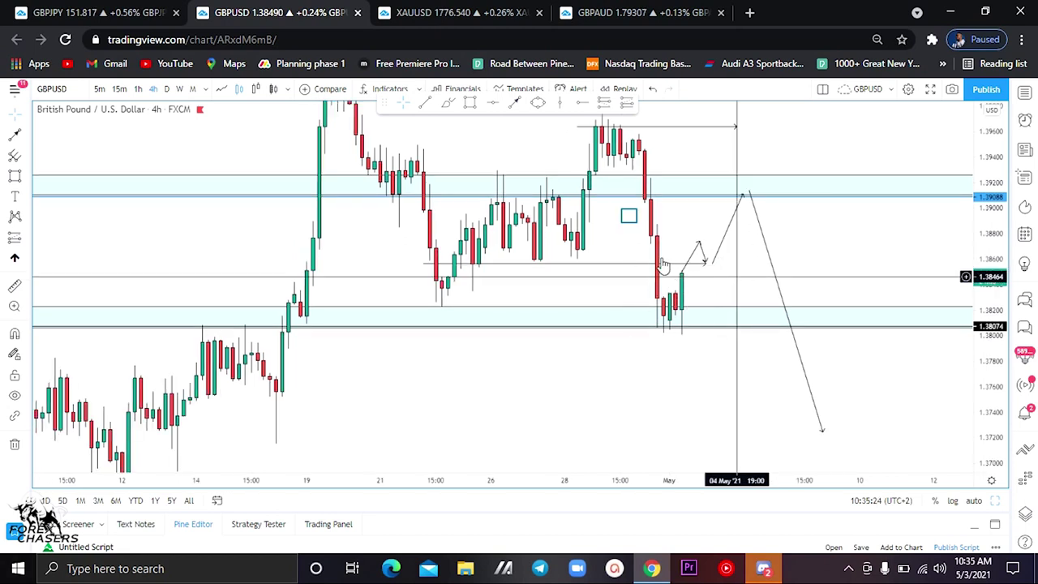
drag(630, 216, 628, 273)
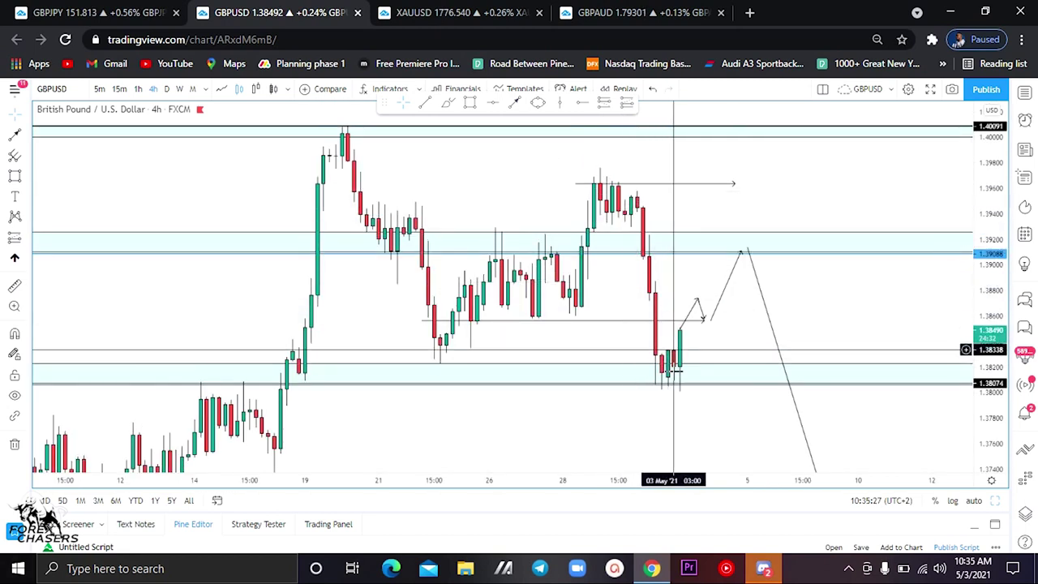
- Circle the drop from the 20 April high and the swings after it with freehand brush loops
click(447, 103)
mouse_move(358, 136)
mouse_down()
mouse_move(350, 259)
mouse_move(367, 155)
mouse_up()
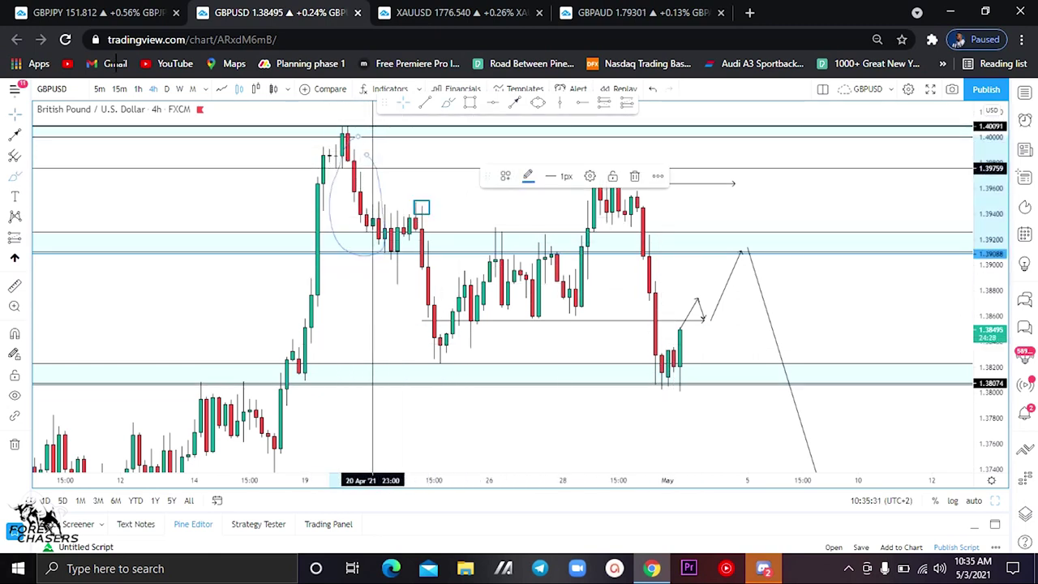
mouse_move(416, 209)
mouse_down()
mouse_move(417, 332)
mouse_move(450, 225)
mouse_up()
mouse_move(563, 238)
mouse_down()
mouse_move(440, 308)
mouse_move(533, 321)
mouse_move(567, 238)
mouse_up()
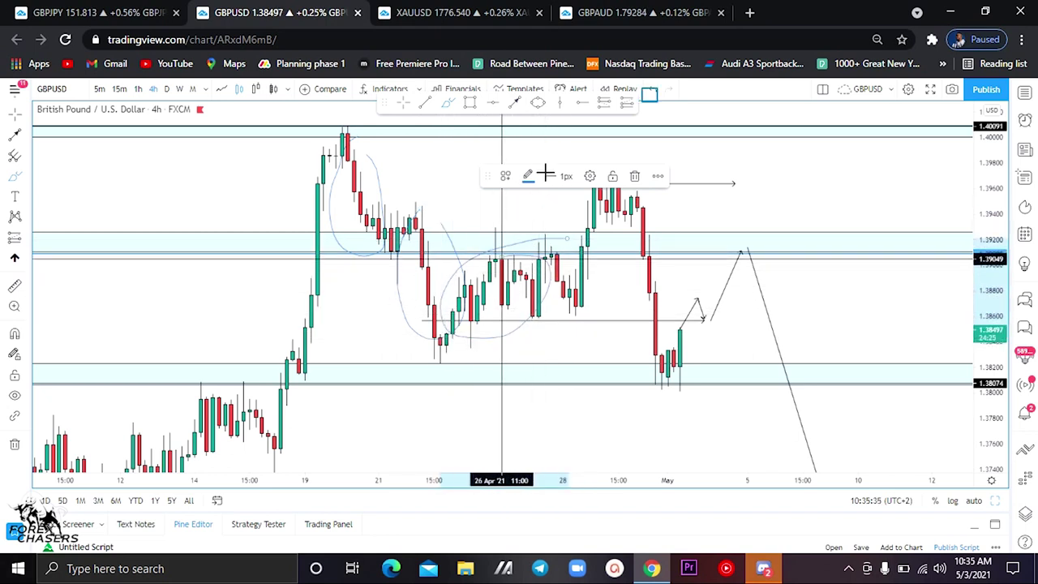
- Undo the freehand brush loops around the April swings
click(651, 92)
click(651, 92)
click(652, 91)
click(651, 91)
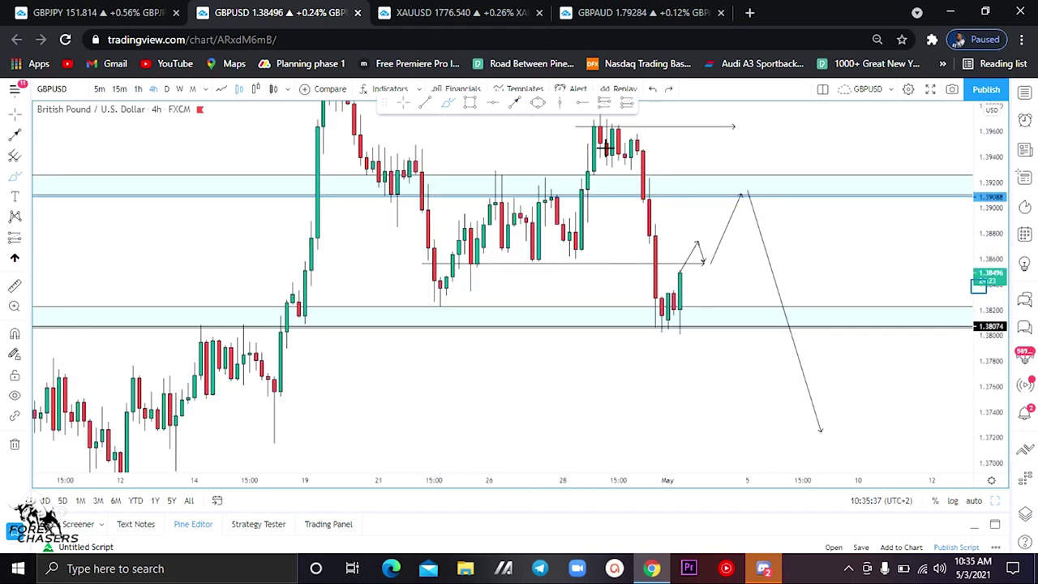
- Trace the swings from the 20 April high to the latest low near 1.38074 with freehand brush strokes
drag(979, 286, 979, 351)
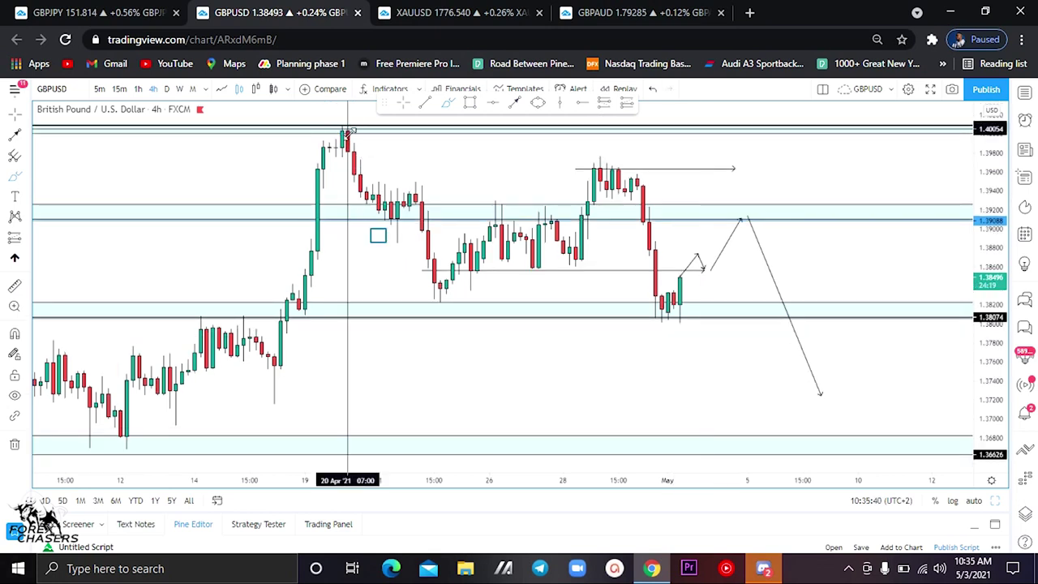
mouse_move(378, 236)
mouse_down()
mouse_move(422, 189)
mouse_move(432, 296)
mouse_up()
click(431, 294)
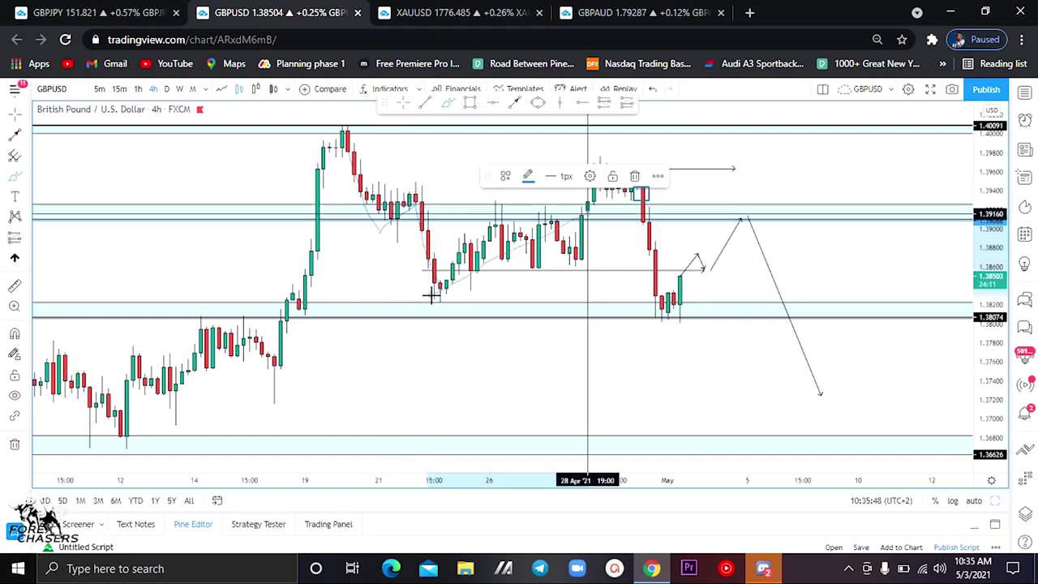
click(641, 194)
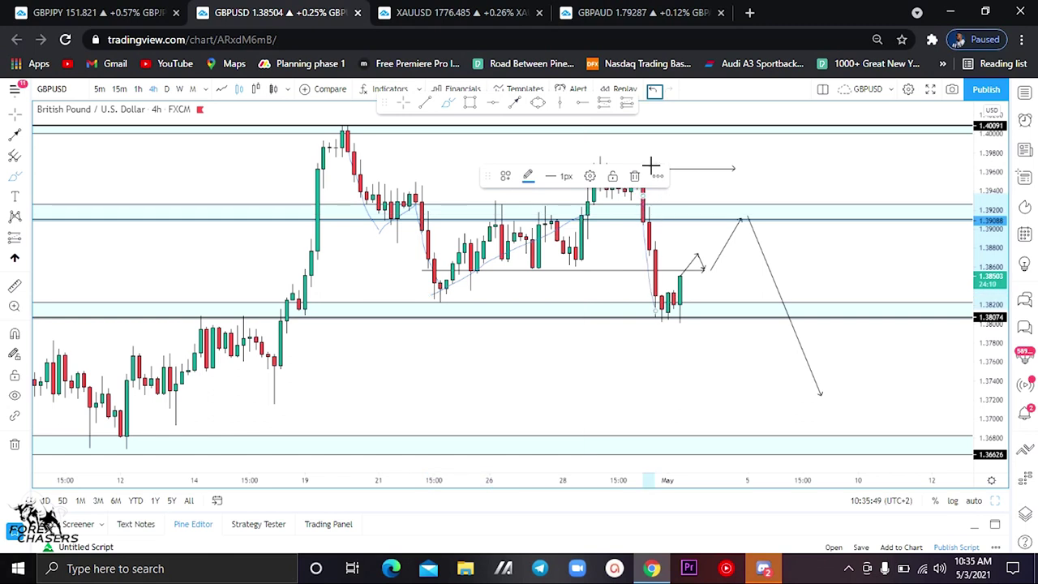
- Undo the brush strokes traced along the swings and return to the plain cursor
click(655, 92)
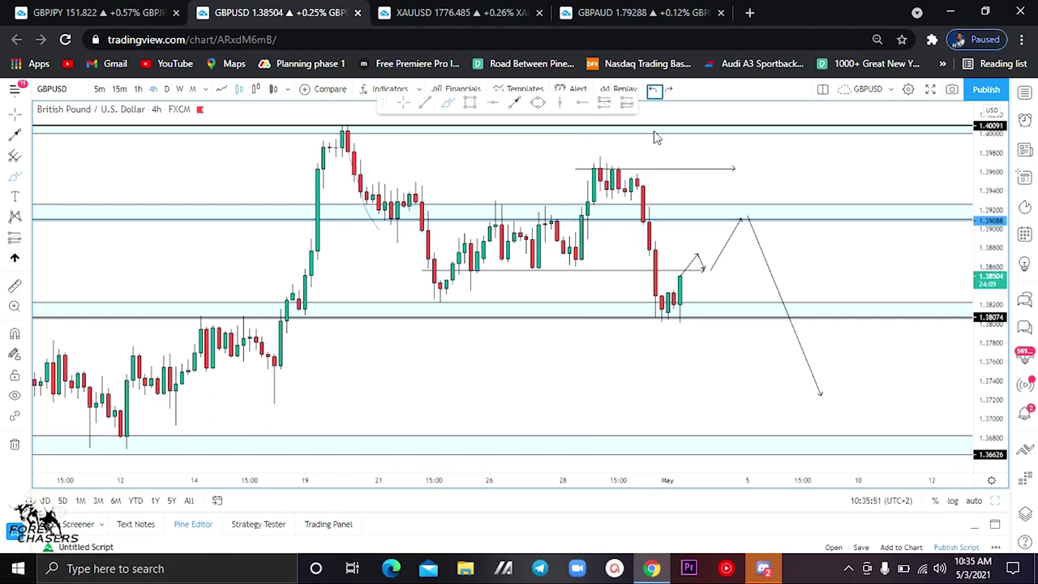
click(404, 105)
drag(459, 150, 467, 193)
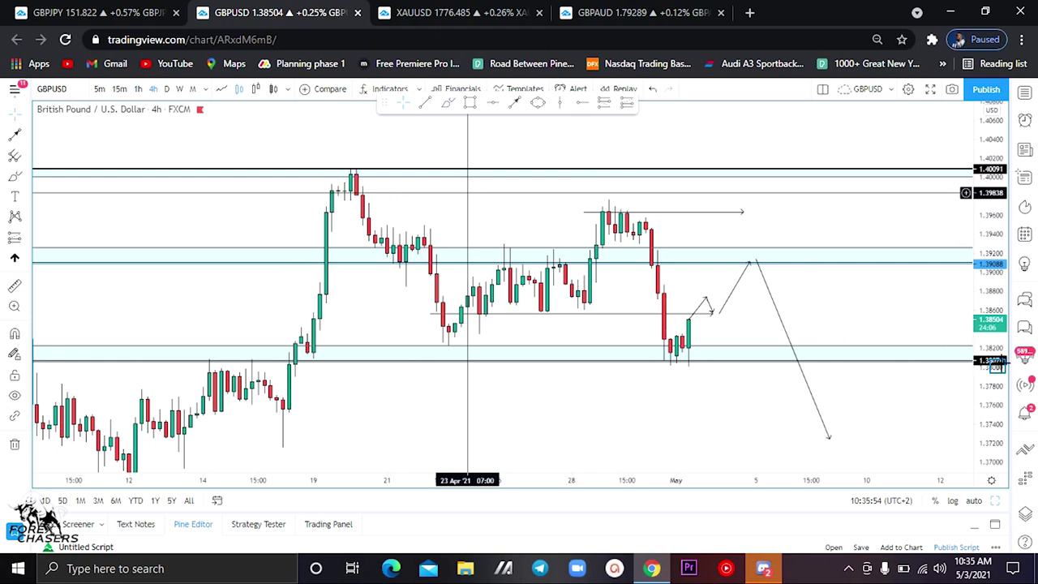
drag(998, 368, 996, 335)
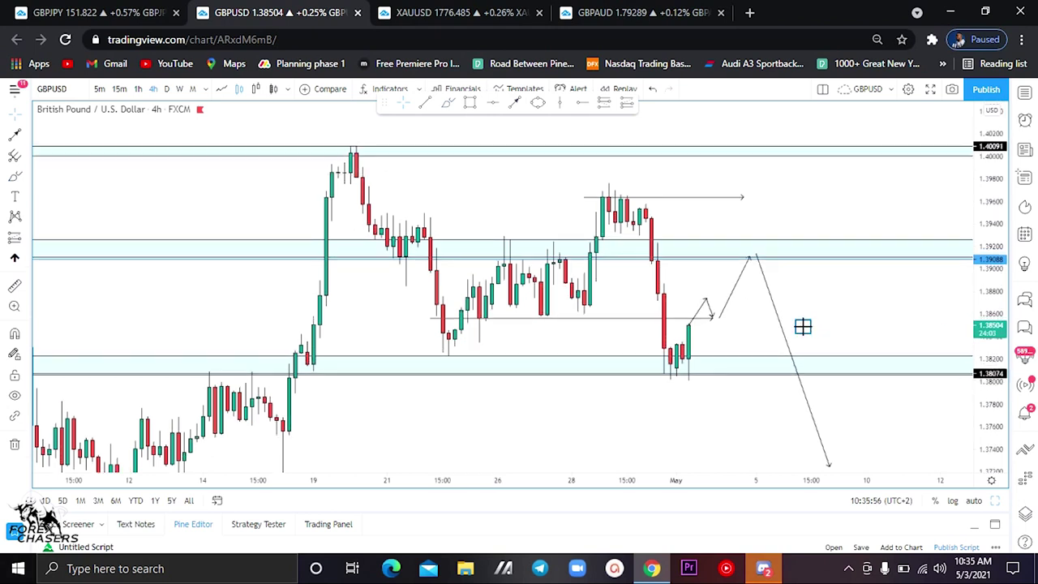
drag(803, 326, 738, 341)
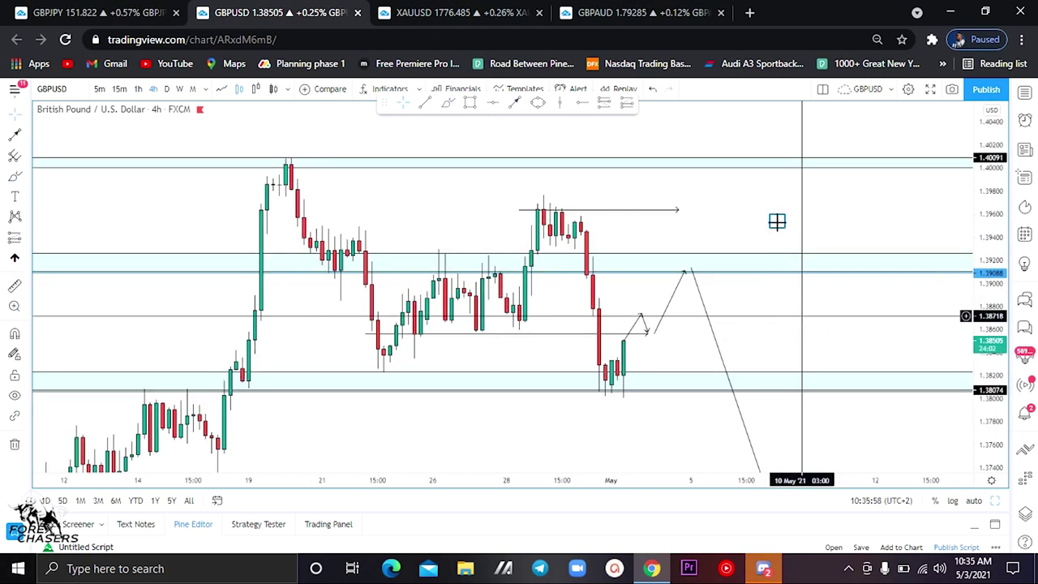
drag(778, 221, 792, 216)
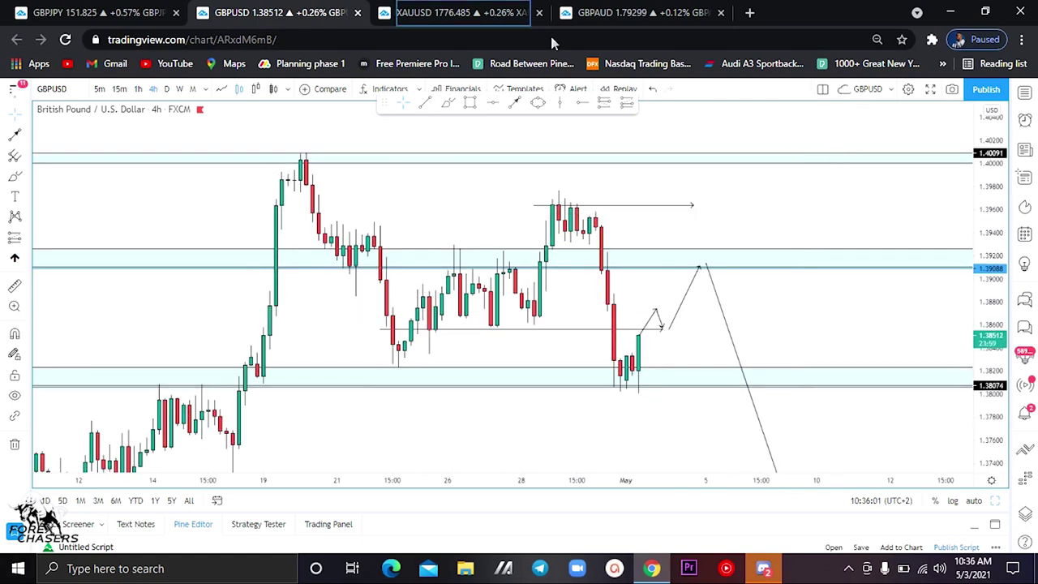
- Switch to the XAUUSD chart and delete the horizontal line at 1765.305
key(ctrl+Tab)
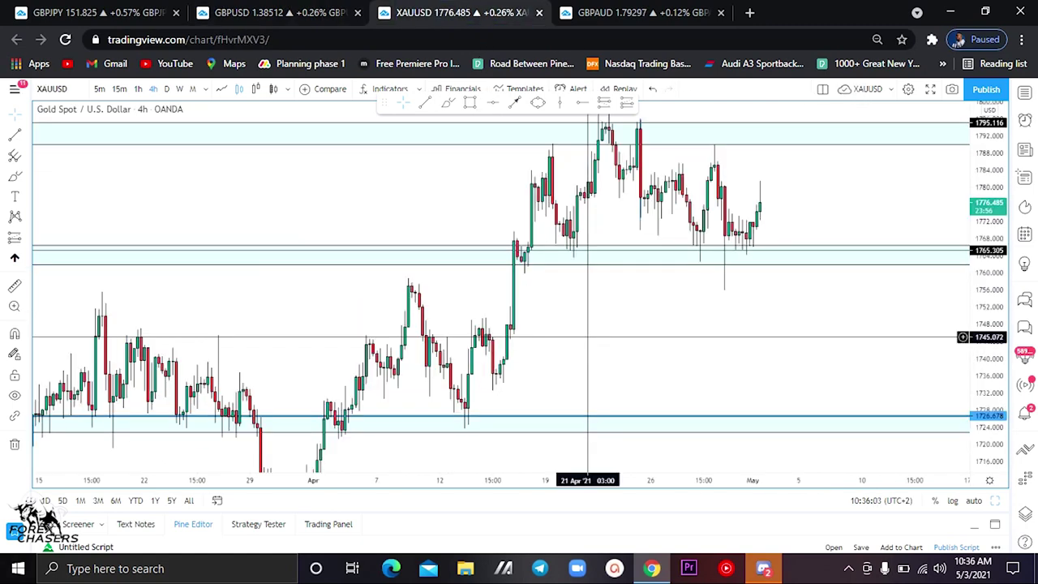
scroll(598, 337, up, 2)
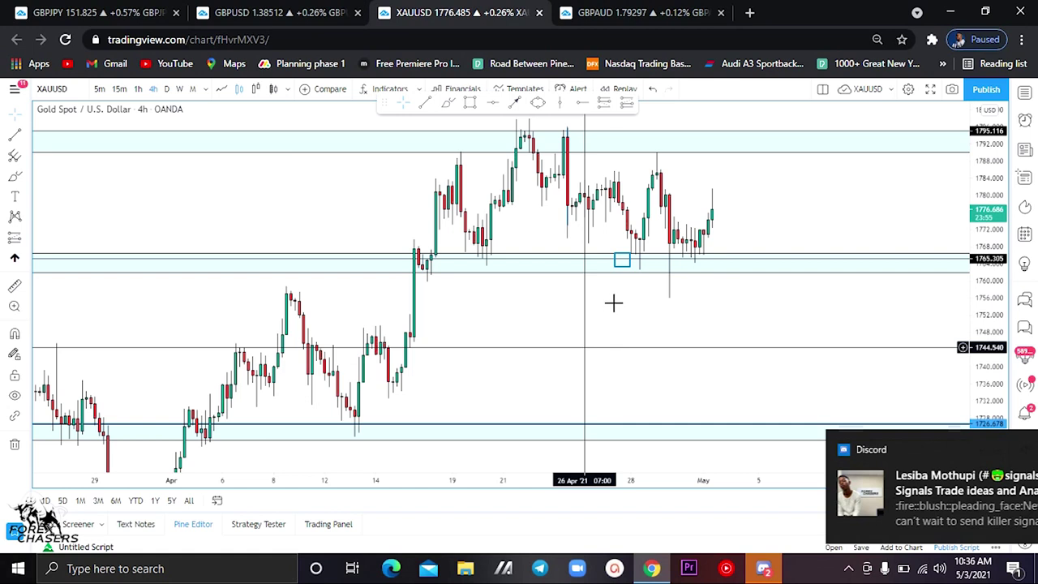
click(620, 262)
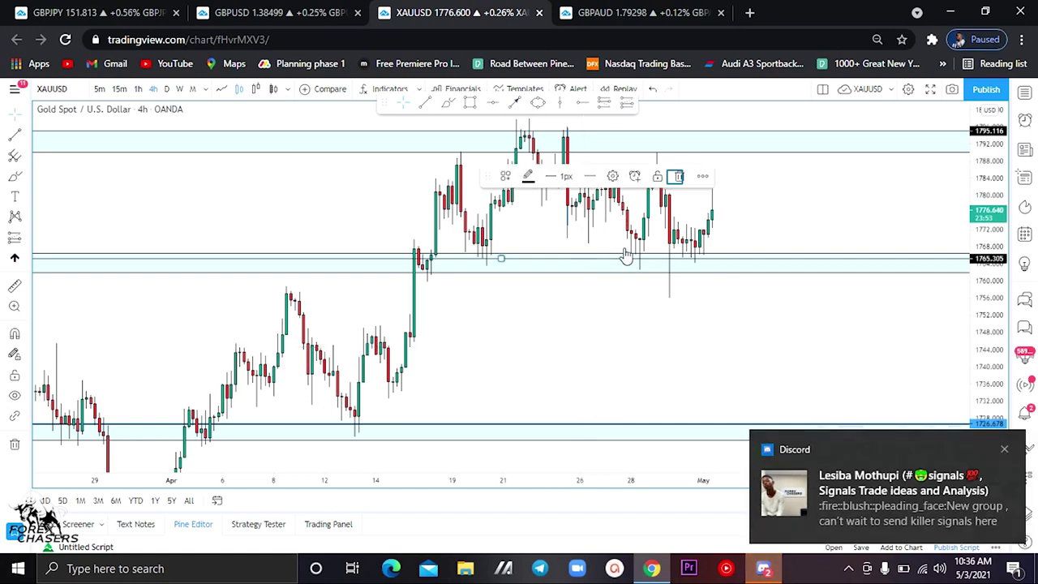
click(676, 179)
drag(777, 330, 769, 339)
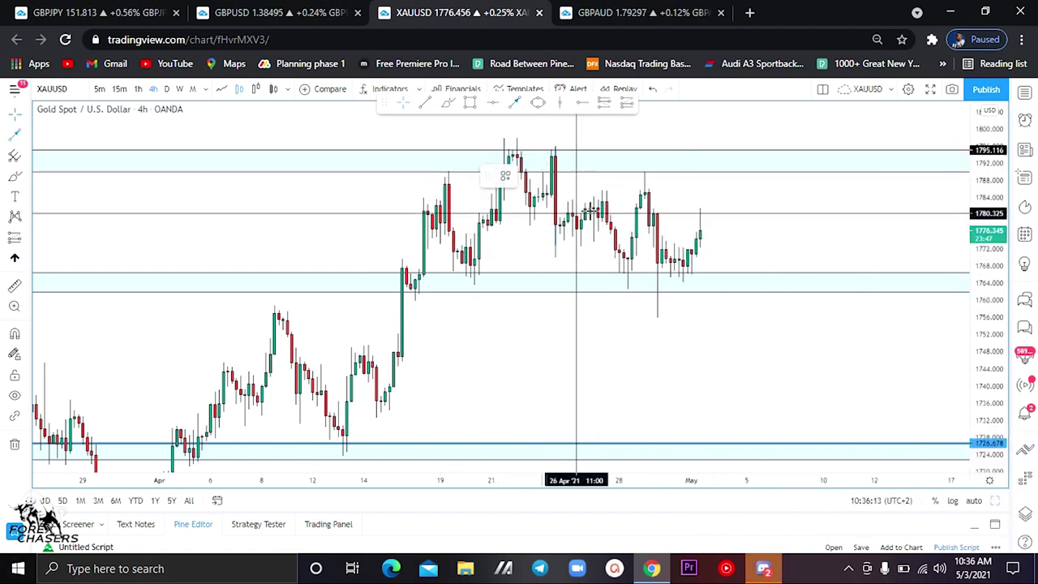
- Draw a falling arrow from 1785.114 to 1767.022, and a rising arrow from 1766.090 to 1789.237
click(606, 194)
click(620, 270)
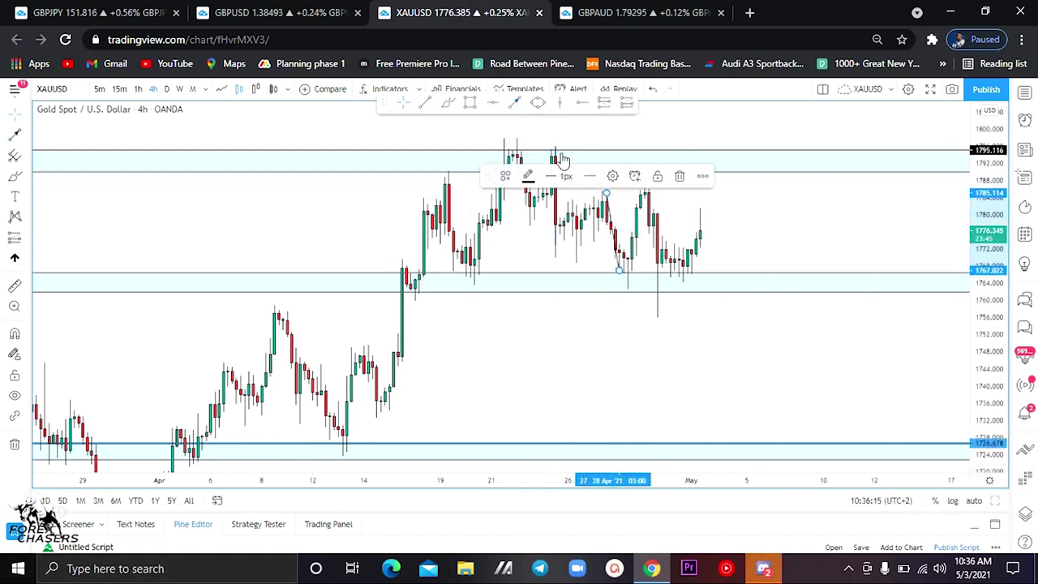
click(517, 104)
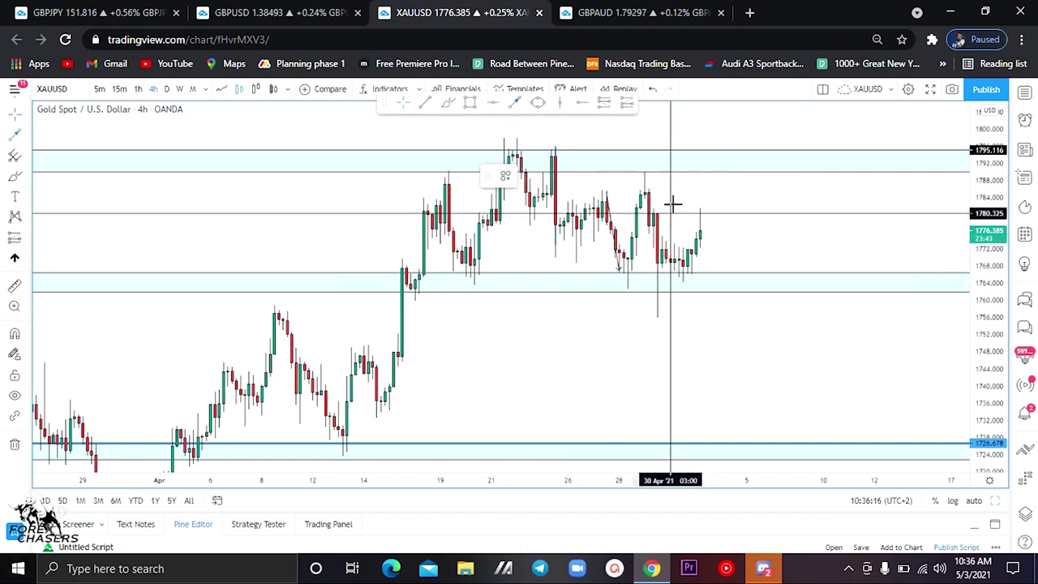
click(628, 274)
click(645, 175)
- Draw a falling arrow from the 29 April high into the support zone, and another from the latest candles to about 1743
click(517, 104)
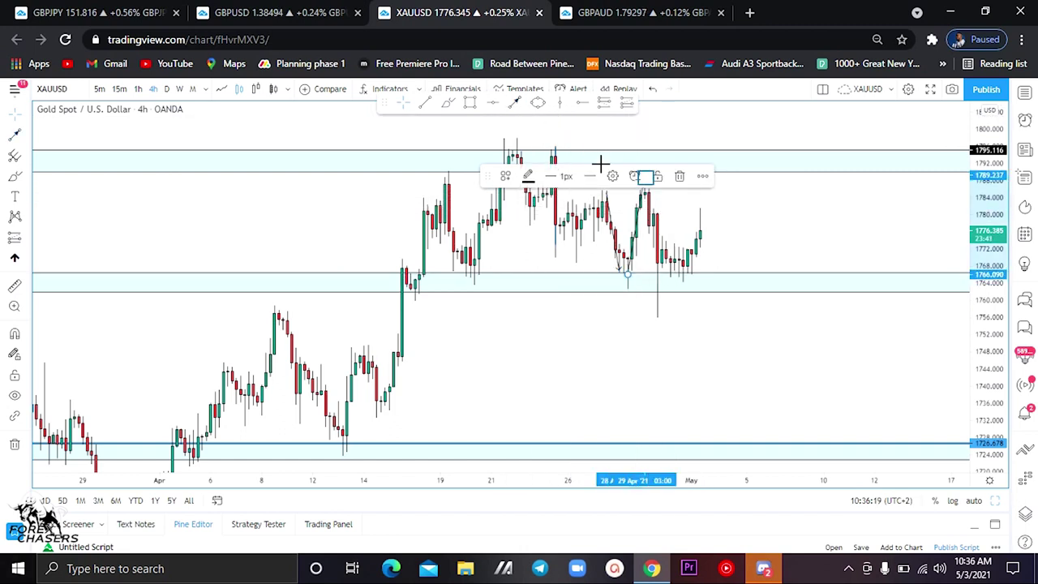
click(646, 177)
click(662, 282)
click(735, 247)
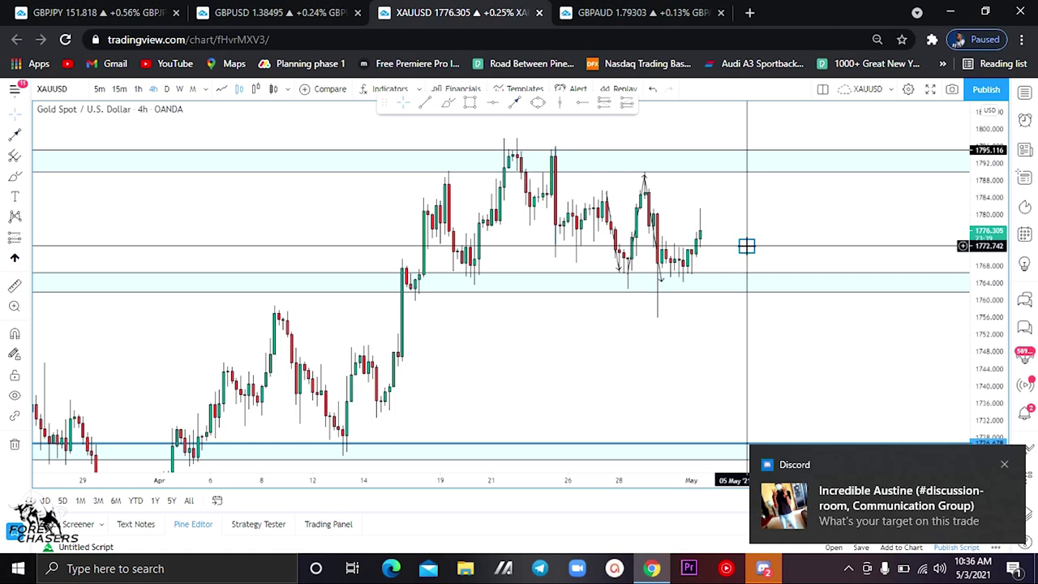
drag(747, 245, 737, 241)
click(516, 106)
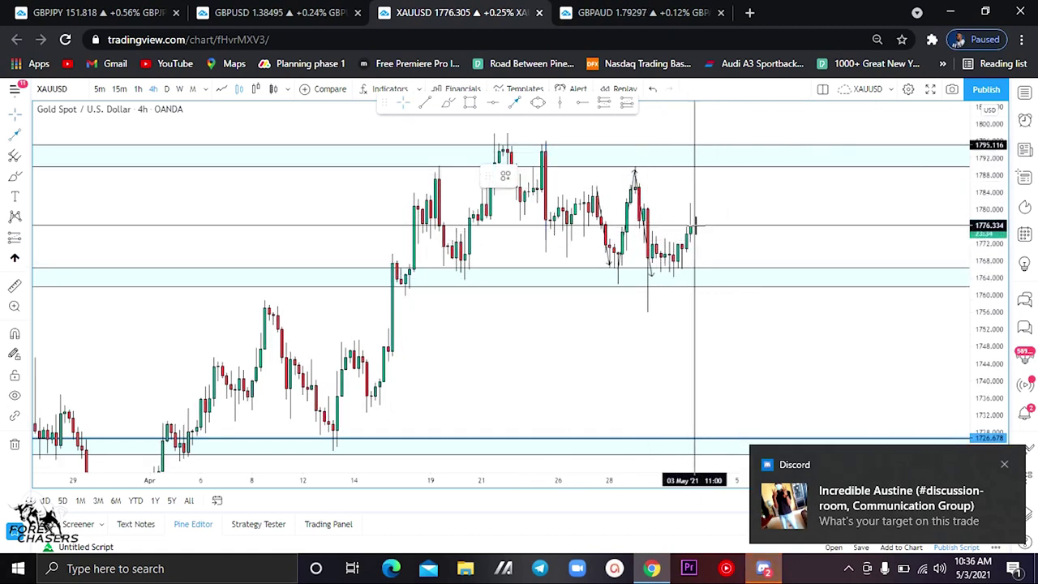
click(686, 252)
click(700, 369)
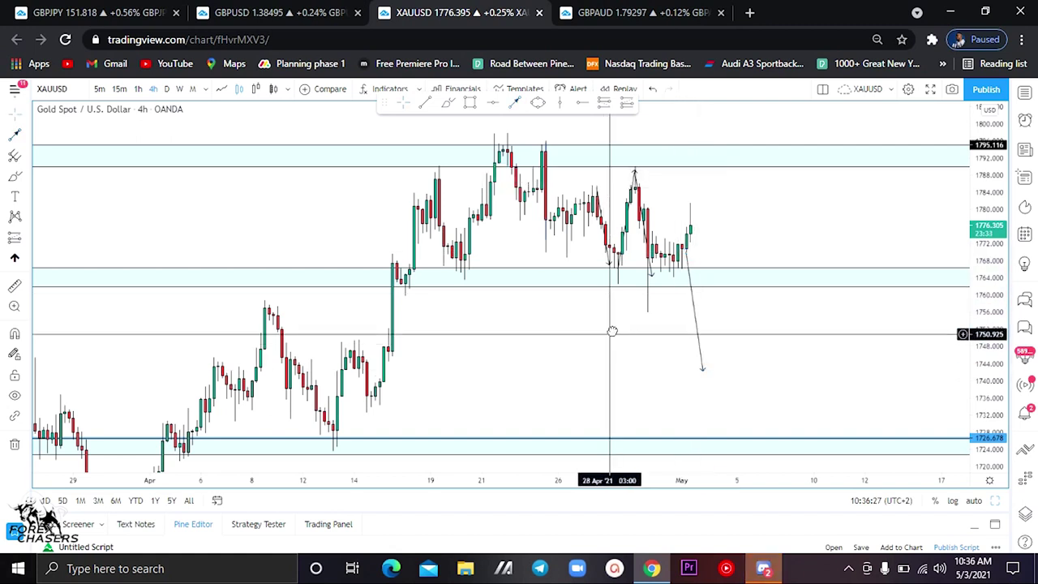
- Undo the four arrows drawn along and below the latest gold swings
click(657, 93)
click(657, 93)
click(657, 93)
click(657, 92)
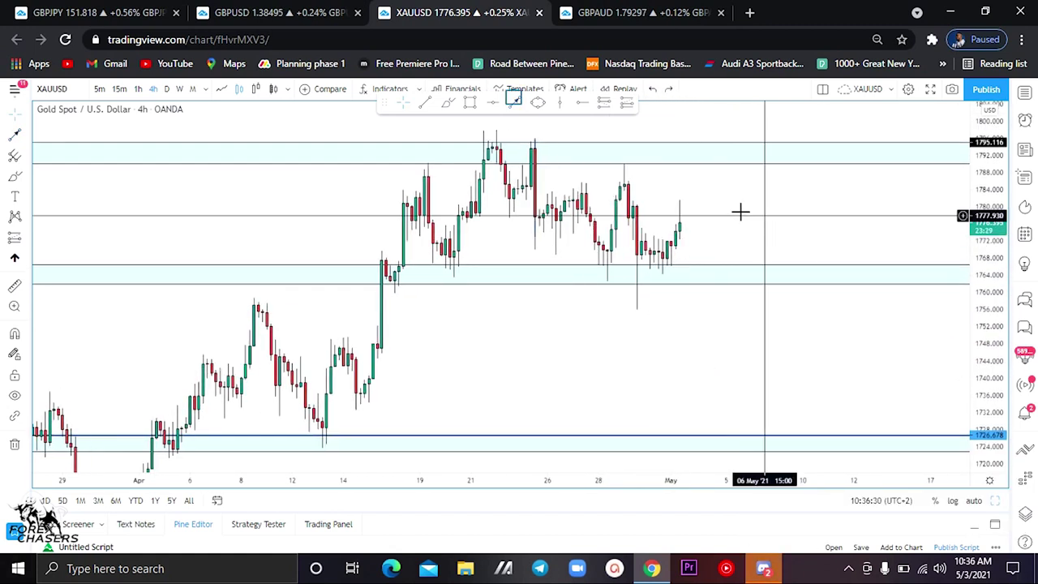
- Draw a horizontal arrow at 1777.531 from 15 April to 6 May, past the latest candle
click(518, 104)
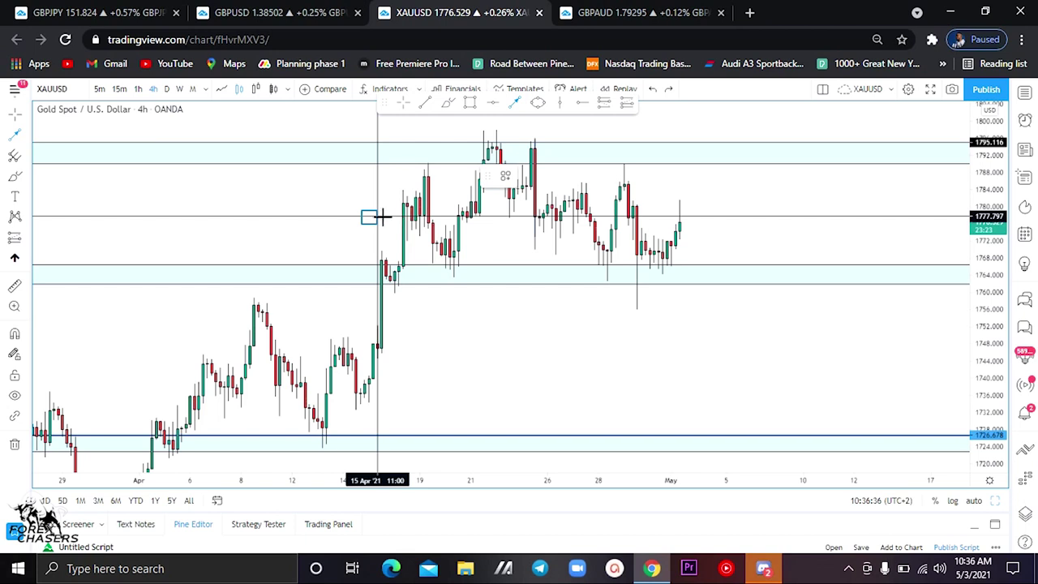
click(752, 217)
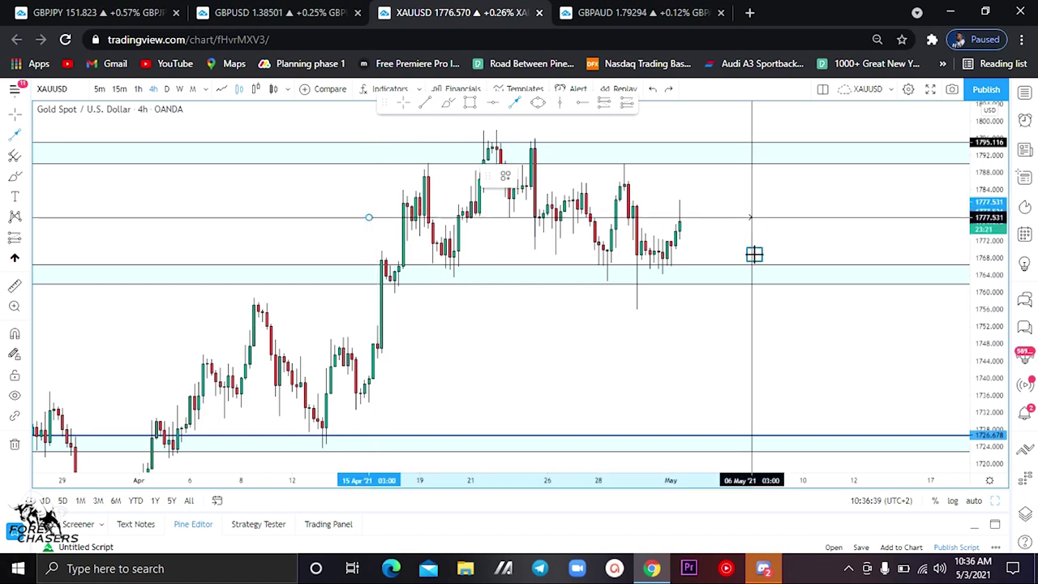
drag(754, 346, 729, 340)
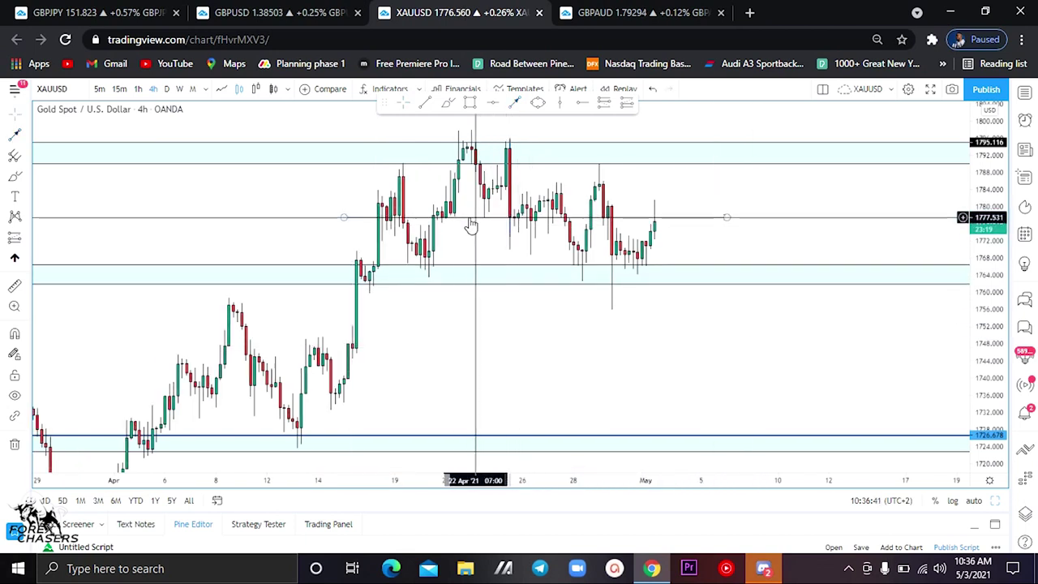
click(516, 103)
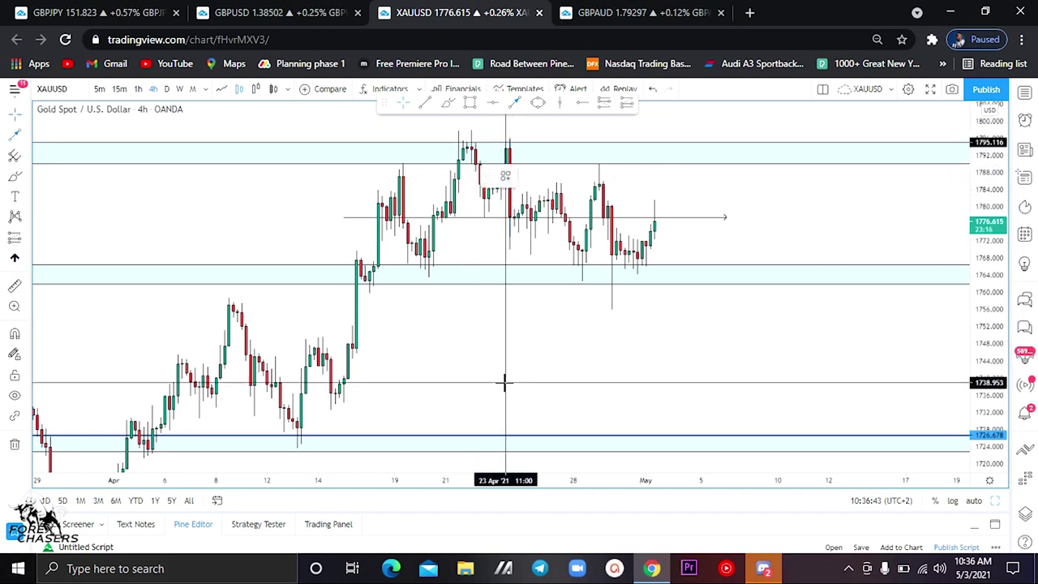
click(506, 382)
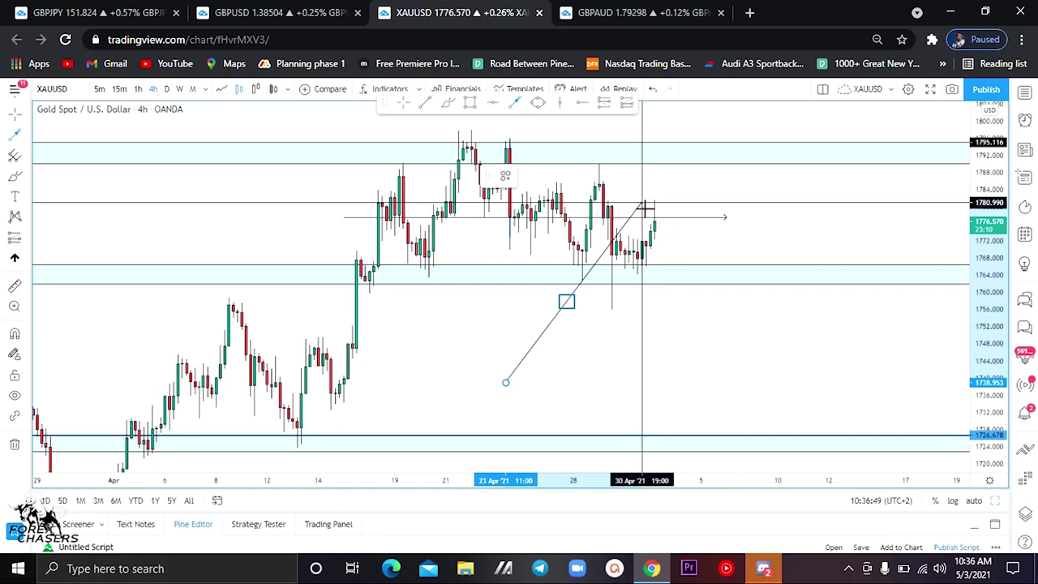
click(566, 301)
click(679, 177)
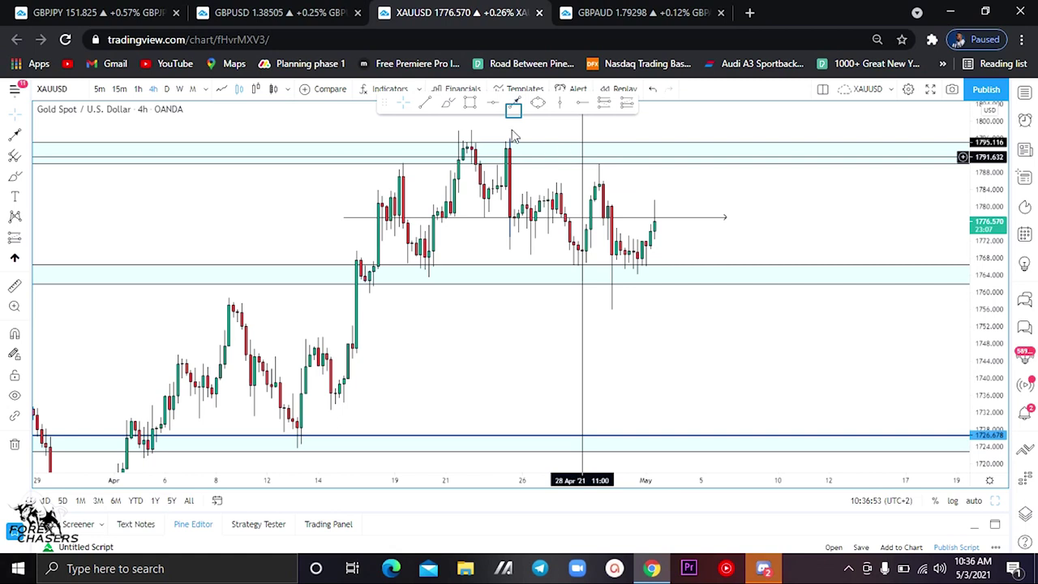
- Draw a falling arrow from the latest candle at about 1777 to 1766, and a rising arrow from about 1765 to 1792
click(515, 104)
click(664, 220)
click(675, 266)
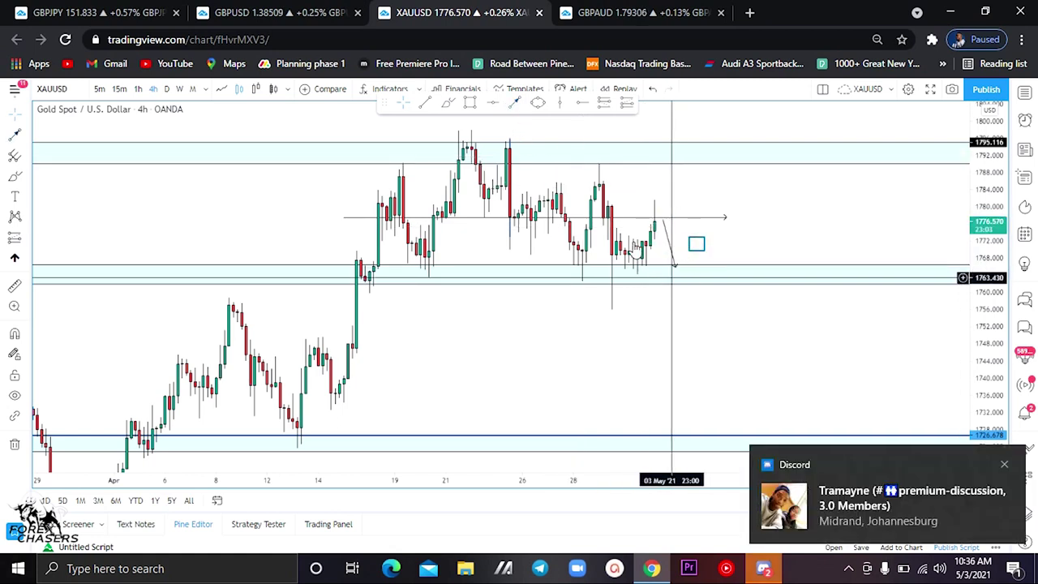
drag(698, 247, 689, 252)
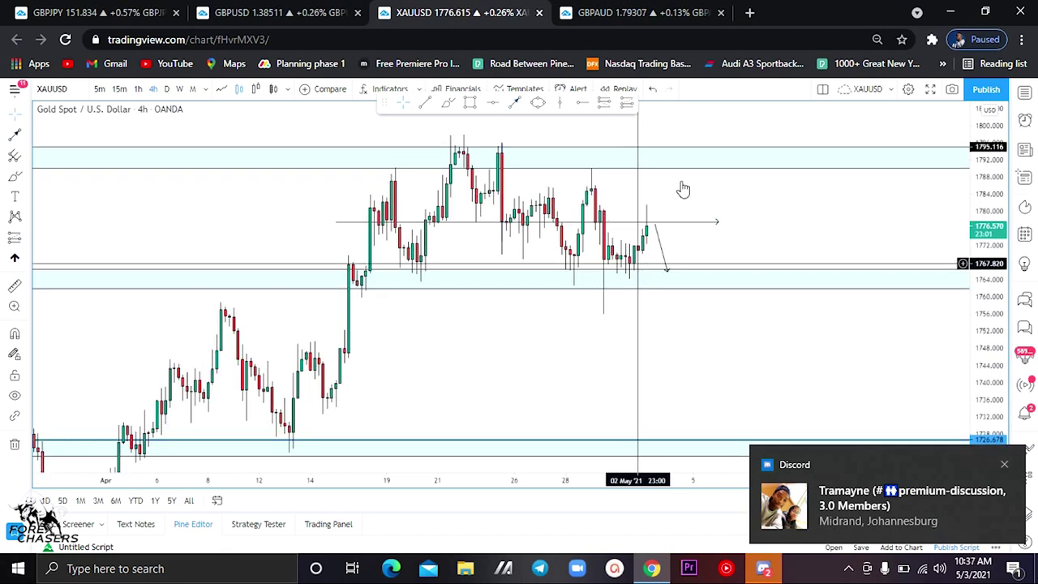
click(515, 102)
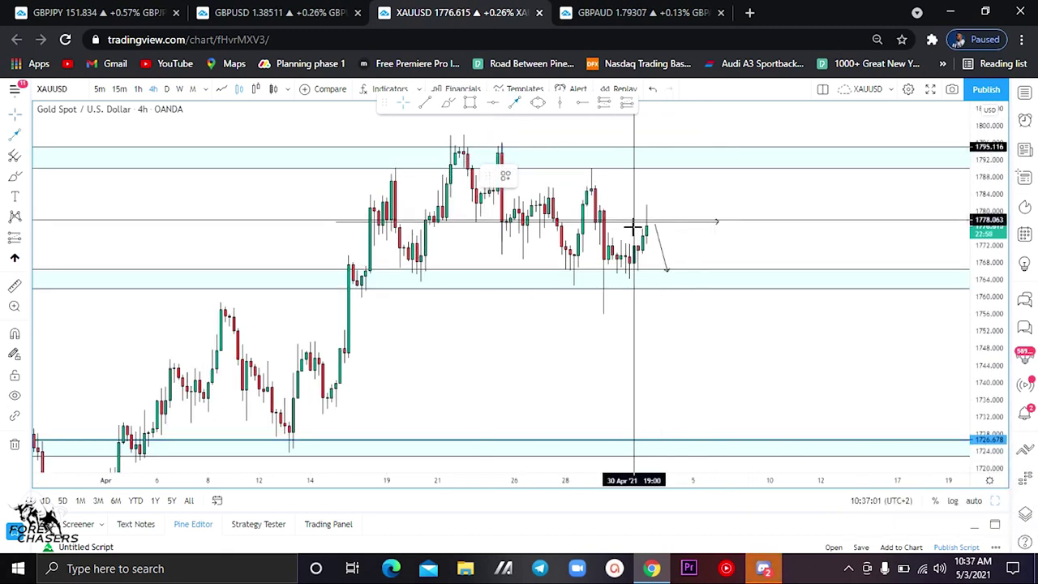
drag(672, 272, 708, 162)
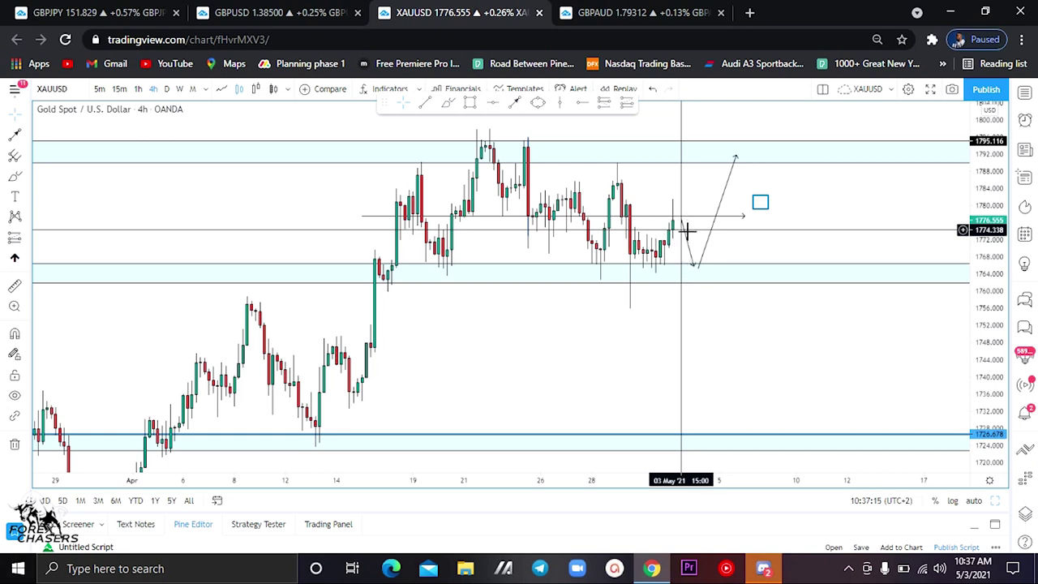
click(693, 264)
drag(758, 204, 785, 200)
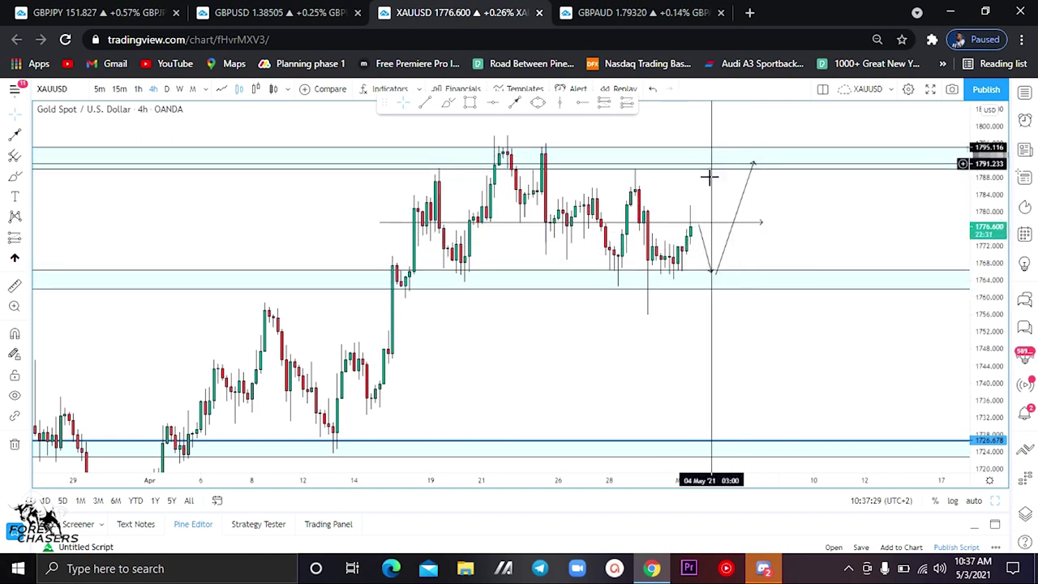
drag(775, 216, 771, 216)
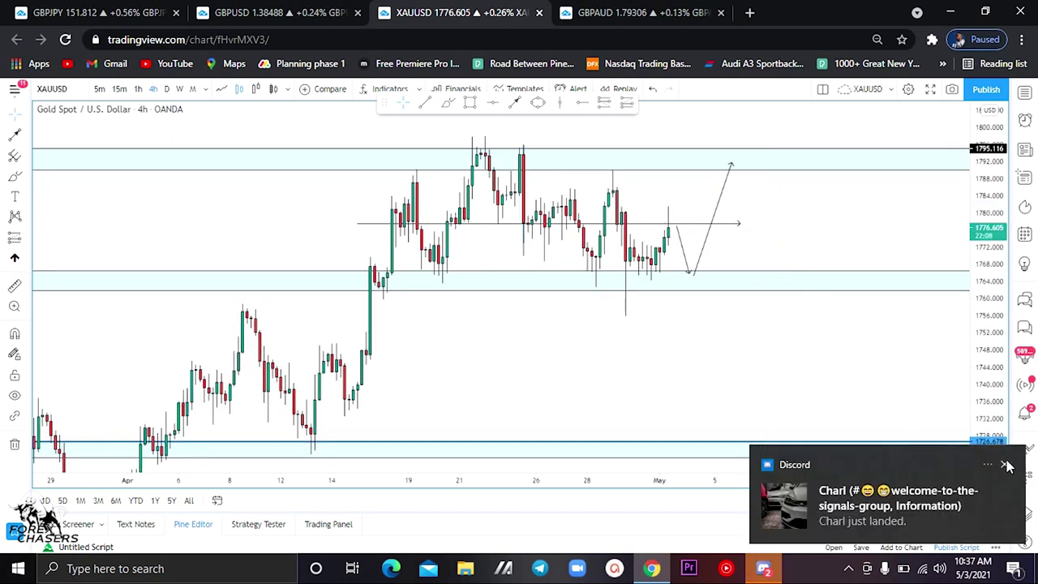
- Dismiss the Discord notification and switch to the GBPAUD chart
click(1005, 464)
click(637, 16)
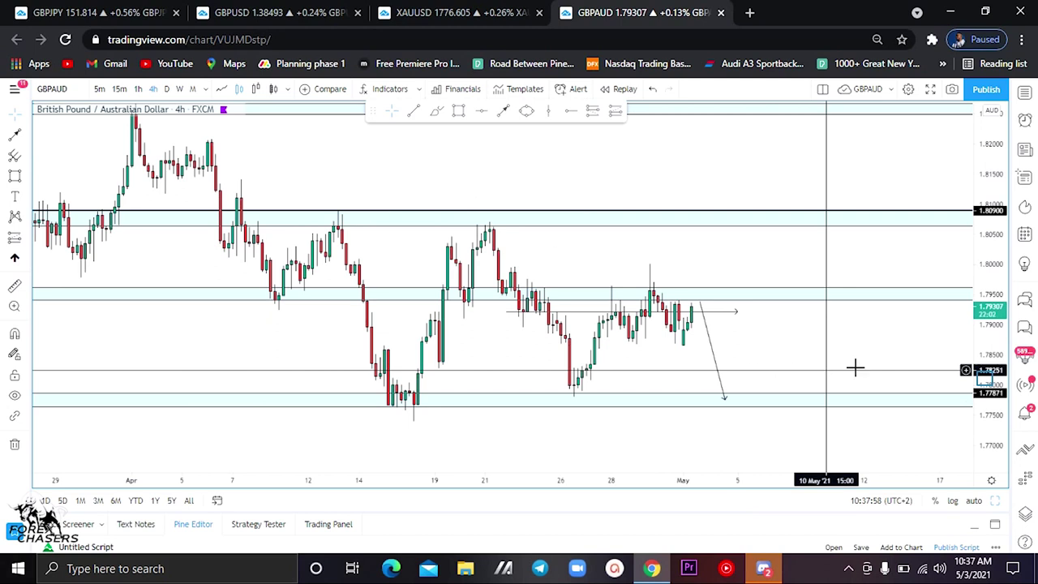
drag(985, 370, 985, 352)
drag(716, 256, 751, 257)
drag(784, 346, 789, 337)
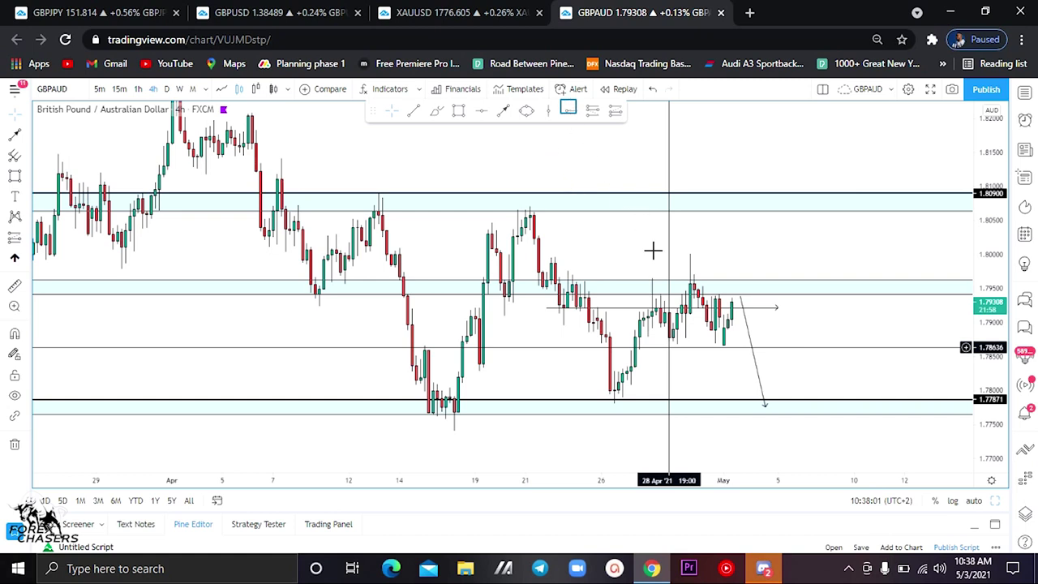
- Draw a horizontal ray below the latest candles and move its start back to 6 April at 1.78762
click(571, 109)
click(650, 338)
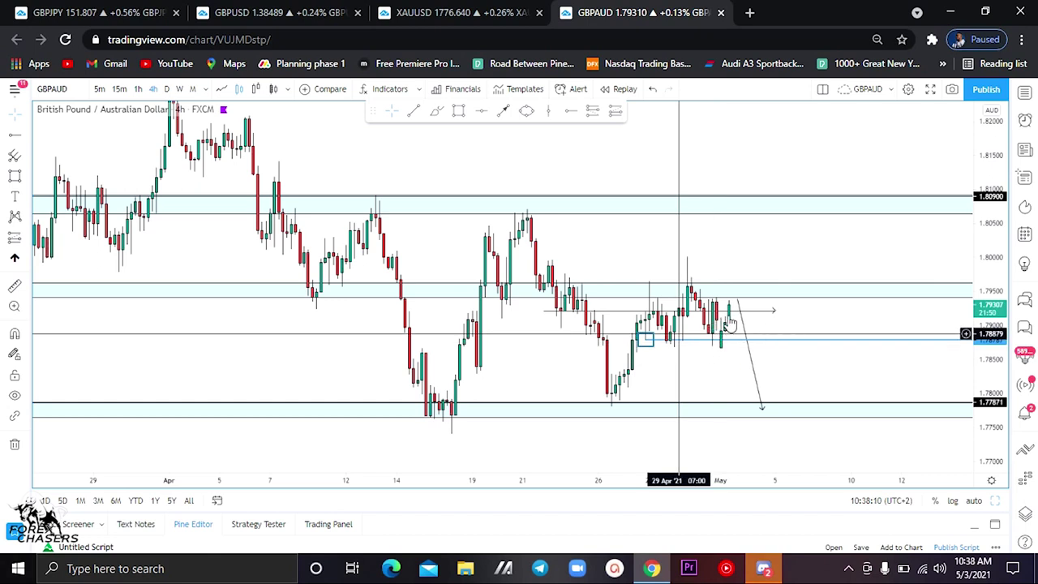
mouse_move(647, 341)
mouse_down()
mouse_move(356, 358)
mouse_move(257, 342)
mouse_up()
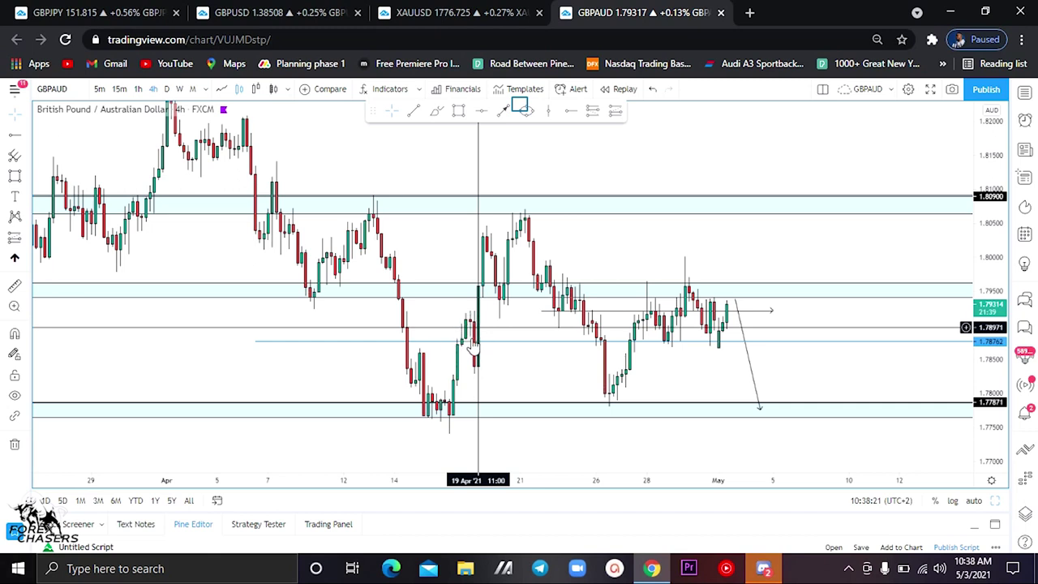
- Circle the pullback low around 19 April with an ellipse, and delete the ellipse
click(527, 112)
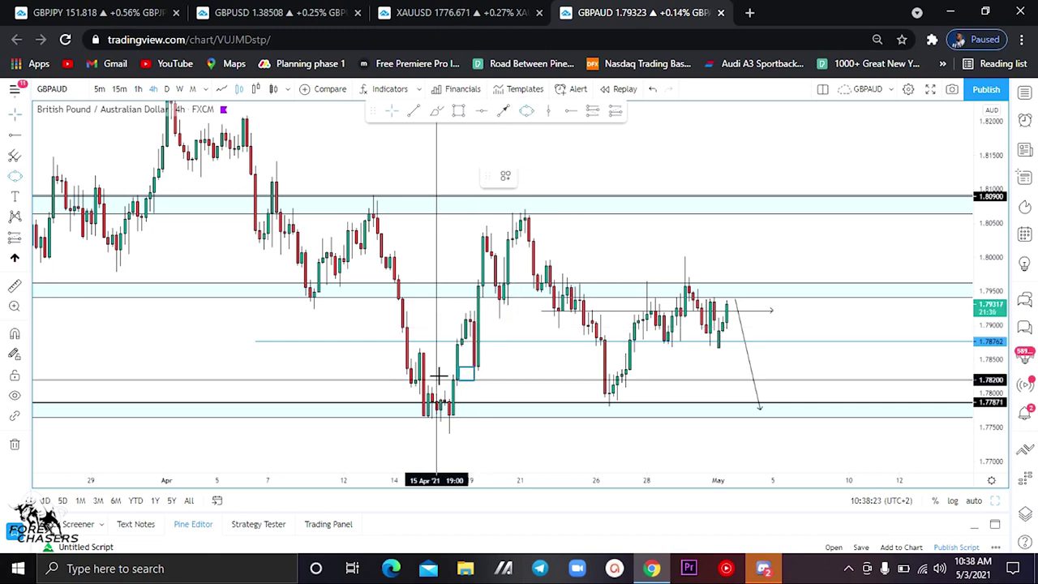
click(467, 373)
mouse_move(480, 347)
mouse_down()
mouse_move(494, 347)
mouse_move(500, 365)
mouse_up()
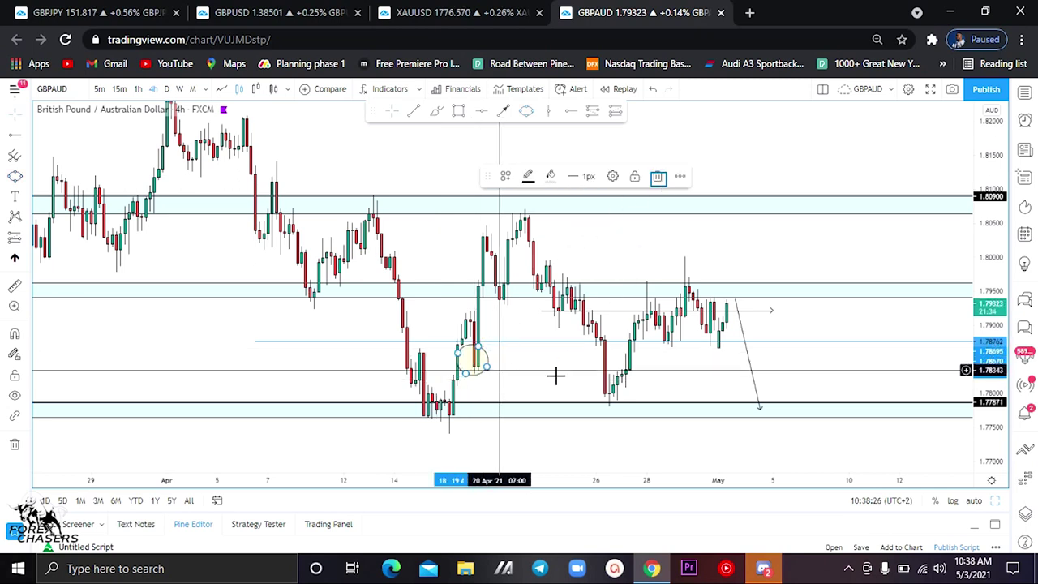
key(Delete)
- Delete the horizontal ray at 1.78762
drag(556, 375, 538, 353)
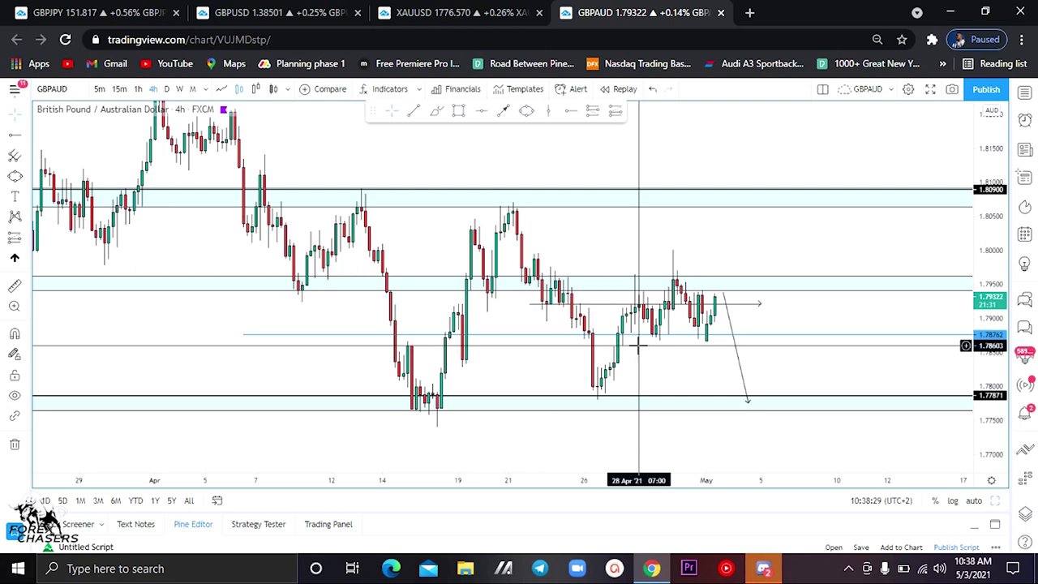
drag(638, 329, 711, 336)
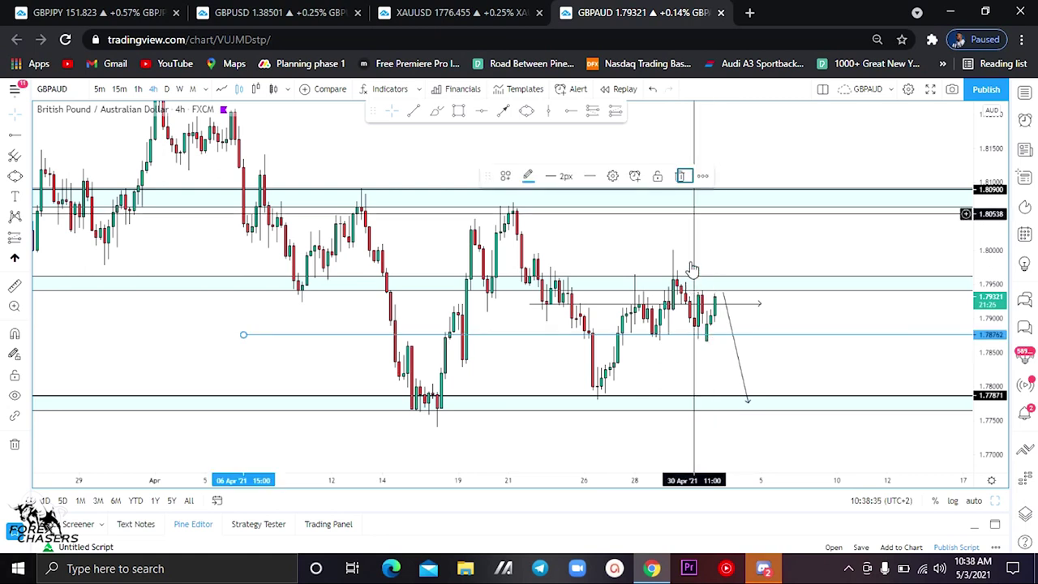
click(684, 176)
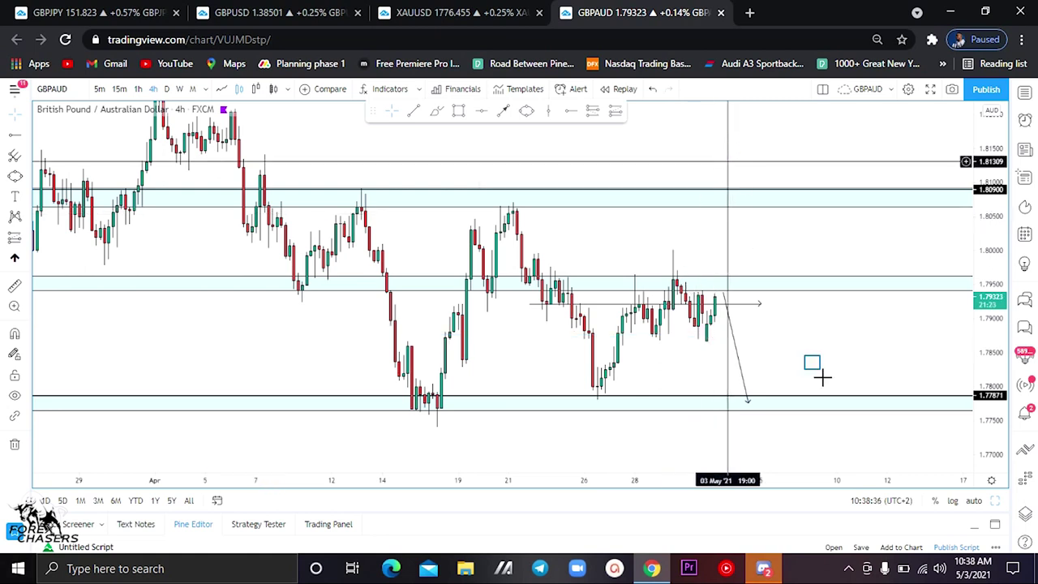
drag(800, 361, 790, 359)
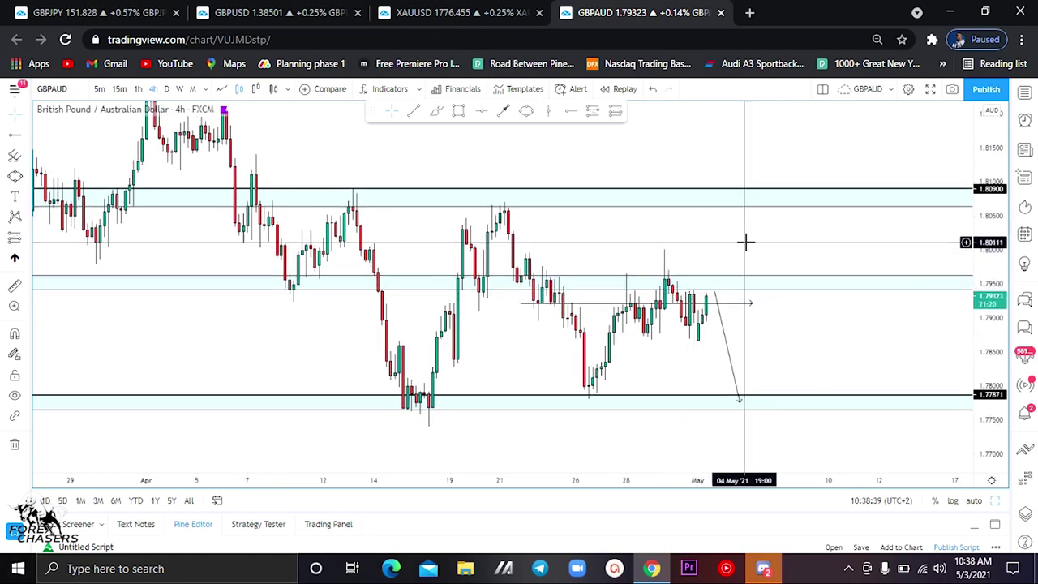
drag(723, 248, 710, 244)
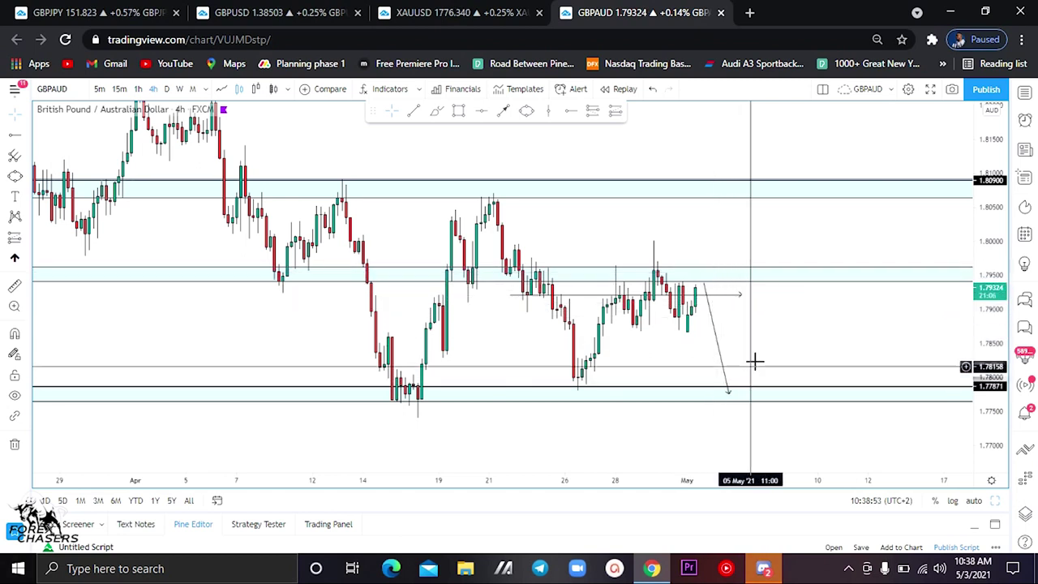
drag(758, 365, 762, 358)
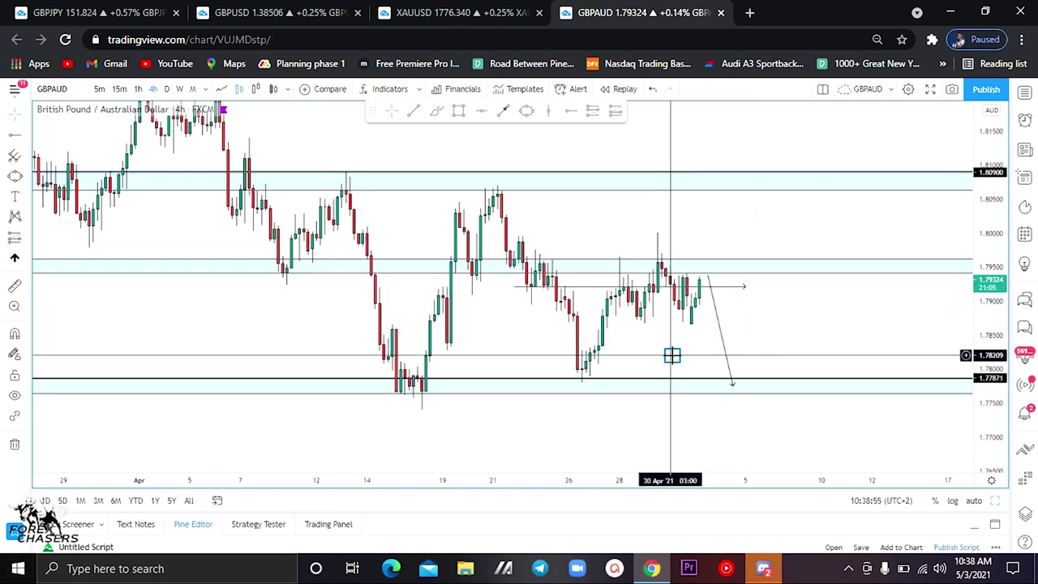
drag(673, 355, 811, 337)
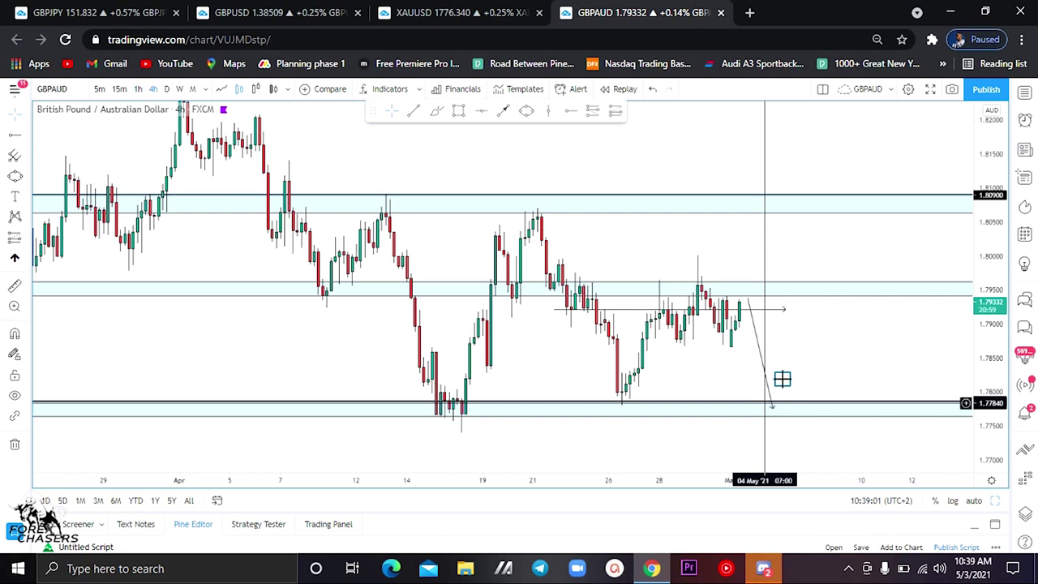
drag(722, 367, 748, 381)
drag(973, 281, 950, 292)
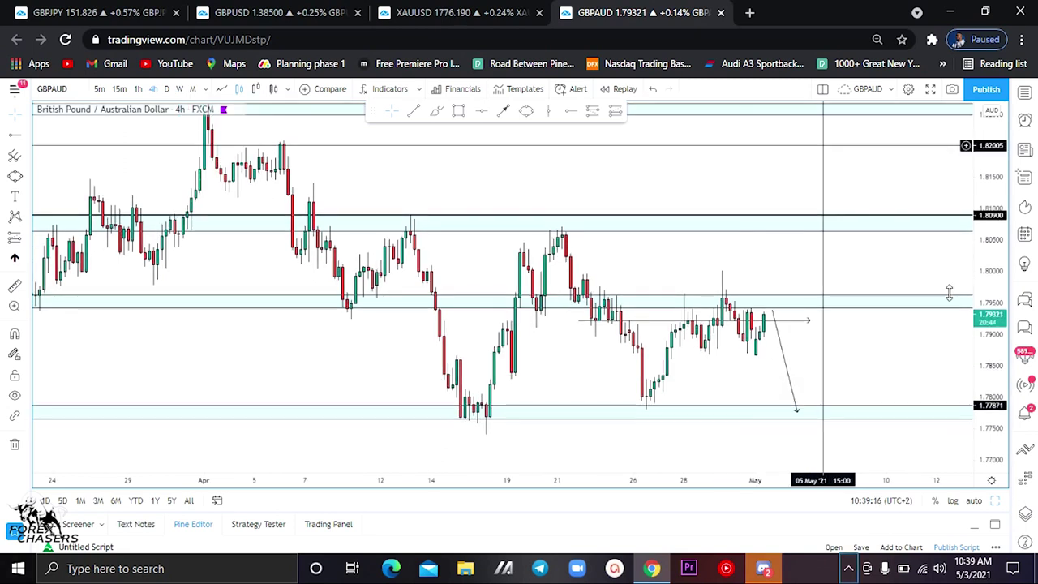